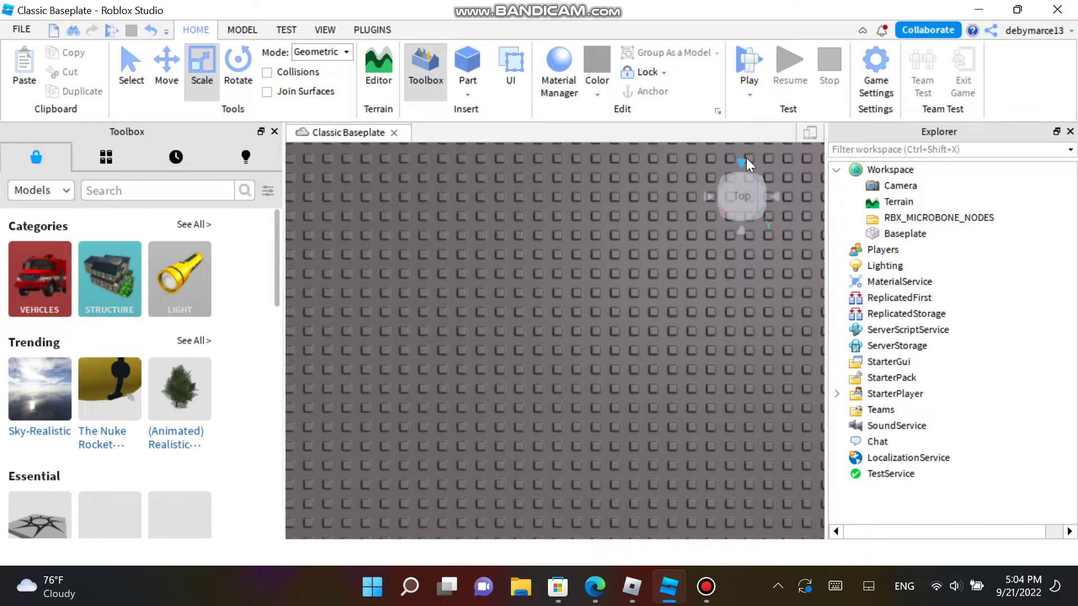
Search the model library for "sign" and insert the Text Sign model in front of the camera.
click(743, 160)
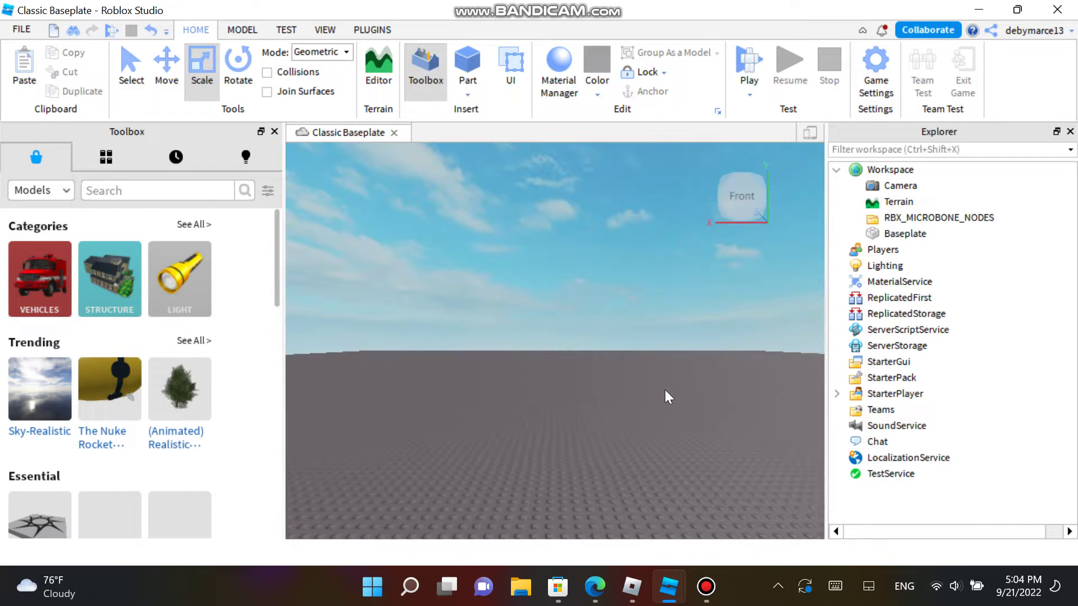
click(106, 197)
text(sign)
key(Return)
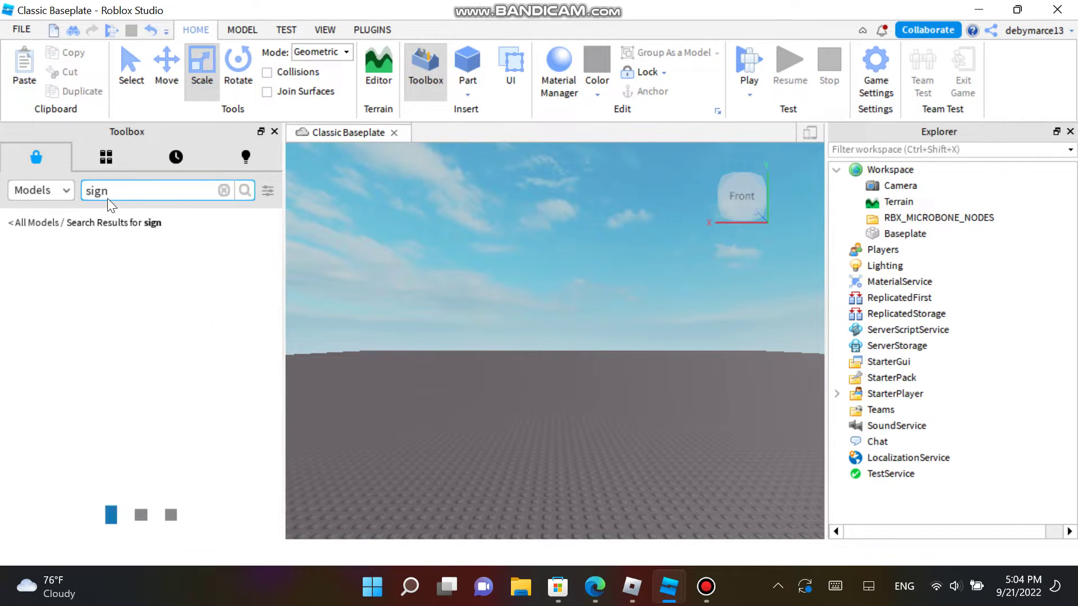
click(28, 310)
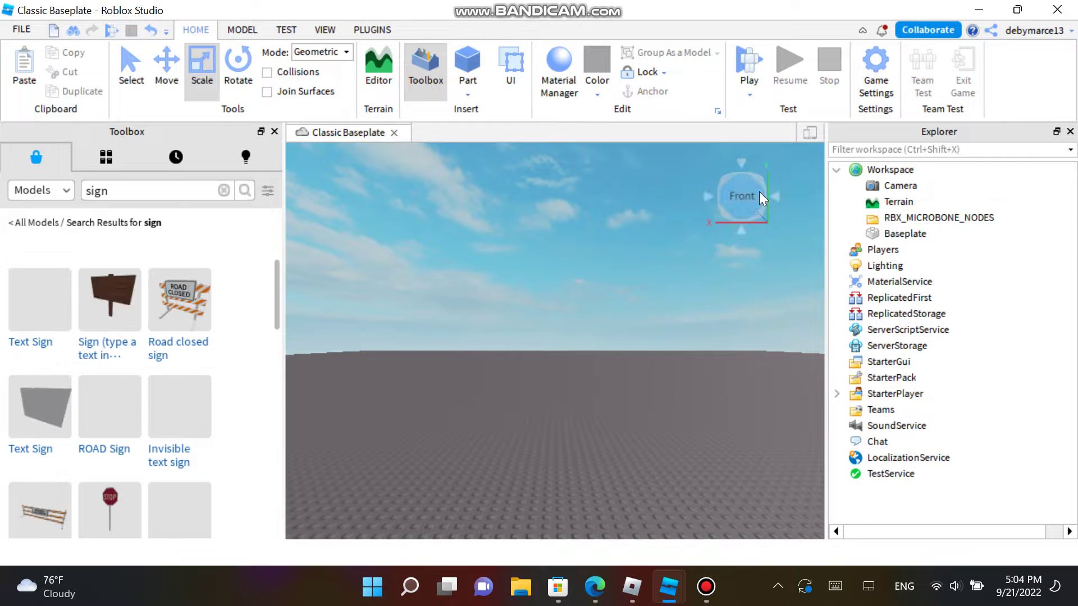
Set the sign label's text to "Hey guys today i will show you how to make a rake game. Follow the steps".
click(853, 249)
click(870, 265)
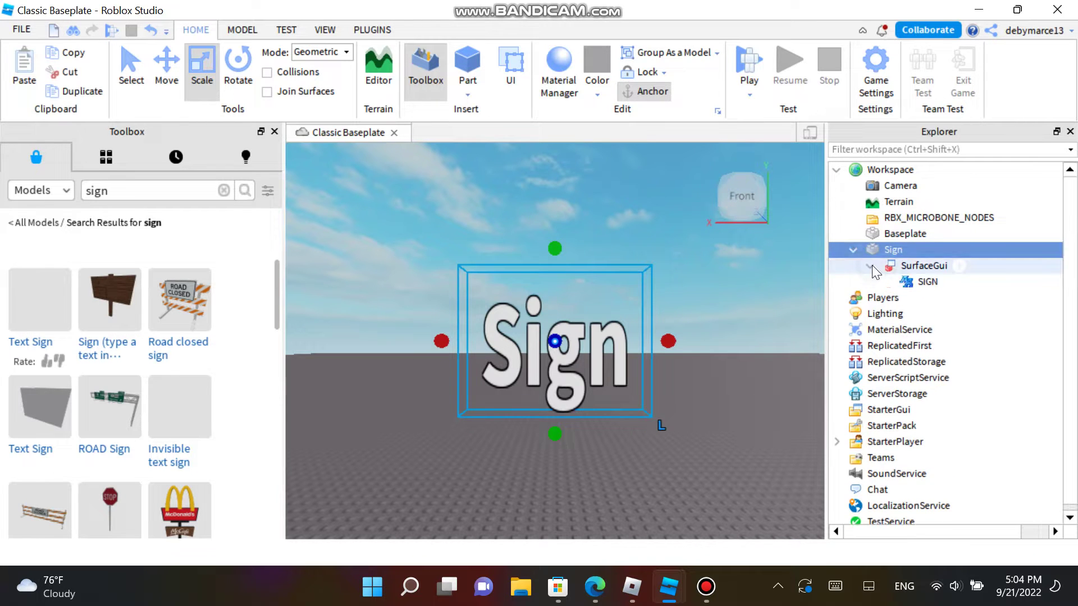
click(927, 281)
click(325, 31)
click(74, 67)
drag(816, 185, 817, 302)
click(752, 229)
text(Y)
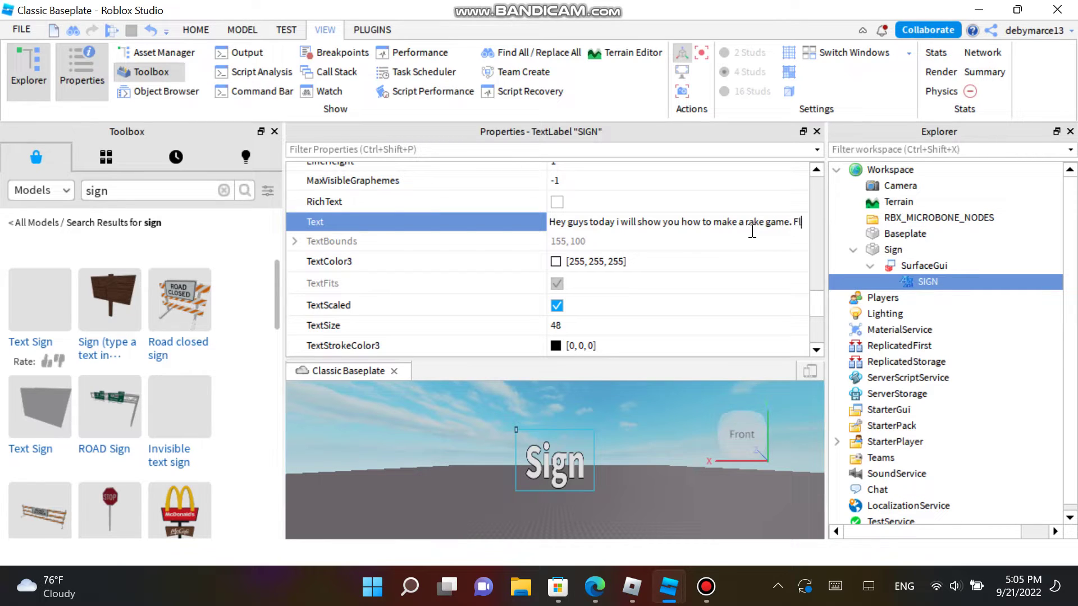
text(low the steps)
key(Return)
click(817, 131)
click(751, 434)
scroll(751, 434, up, 5)
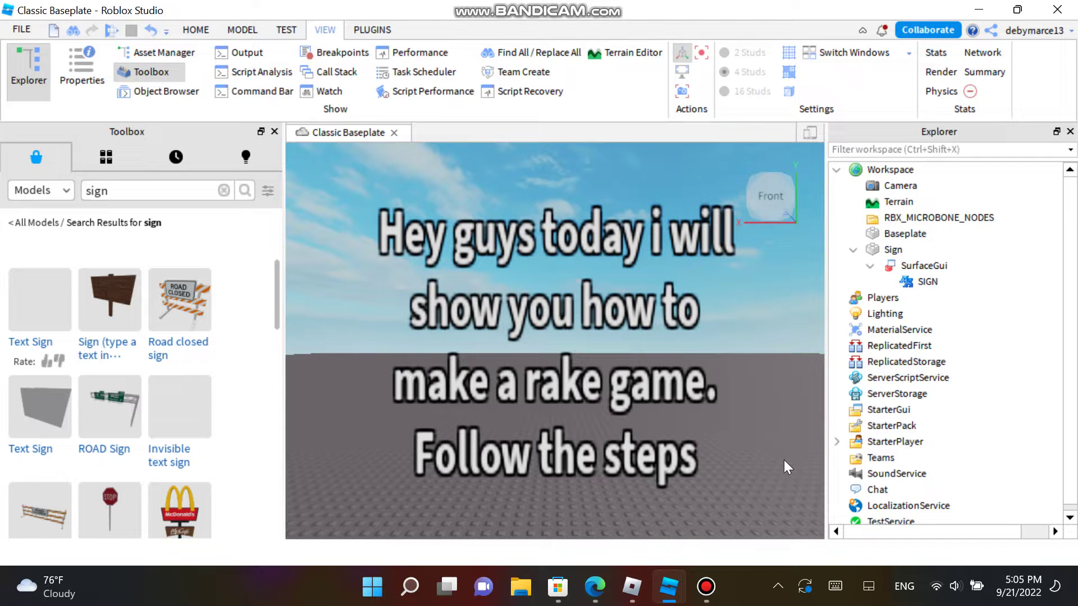
Cut the sign with the introductory message out of the workspace.
click(892, 249)
click(195, 29)
click(70, 73)
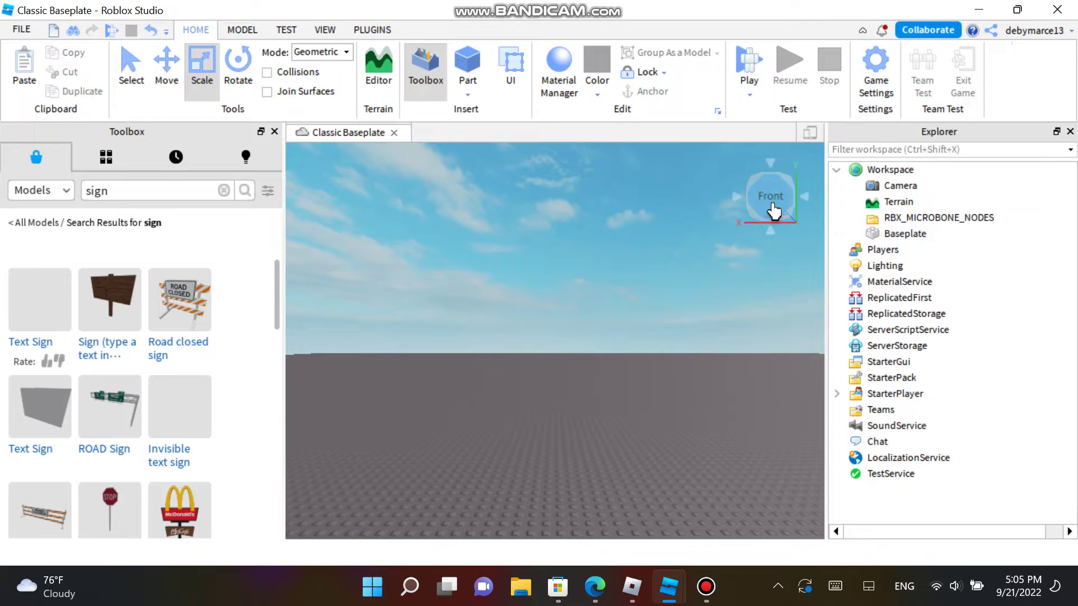
Convert the baseplate into grass terrain with the Part to Terrain plugin.
click(369, 30)
click(118, 71)
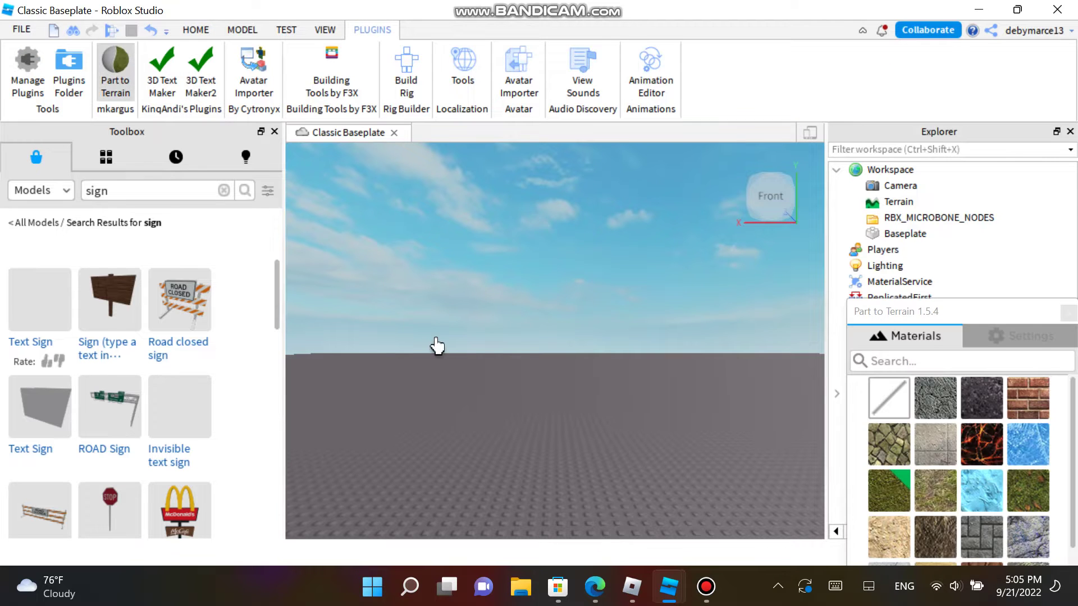
click(455, 416)
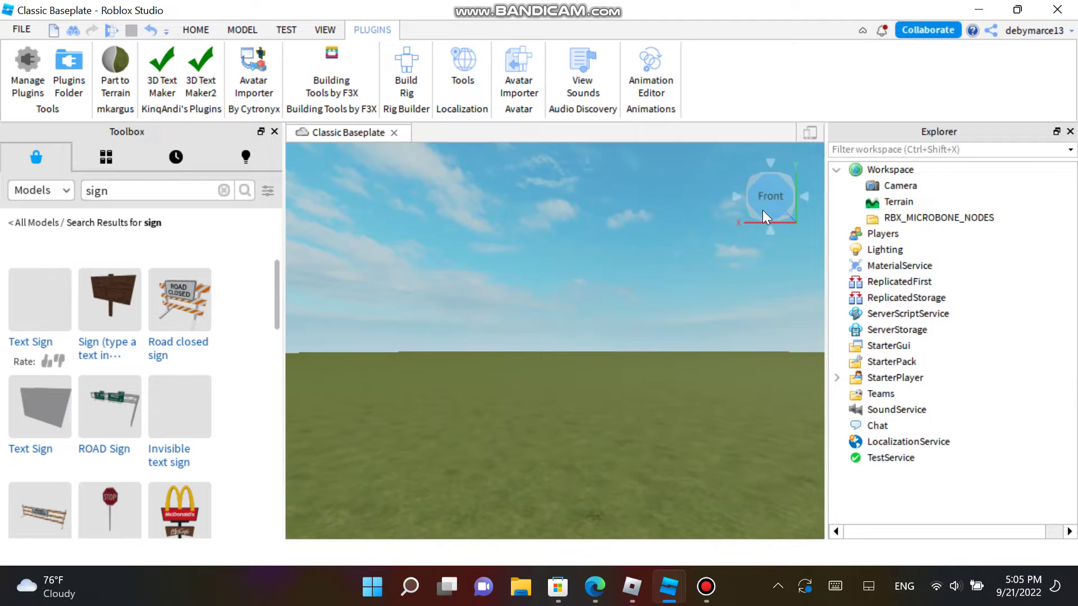
Turn off Use2022Materials in the MaterialService properties.
click(921, 265)
click(326, 31)
click(81, 70)
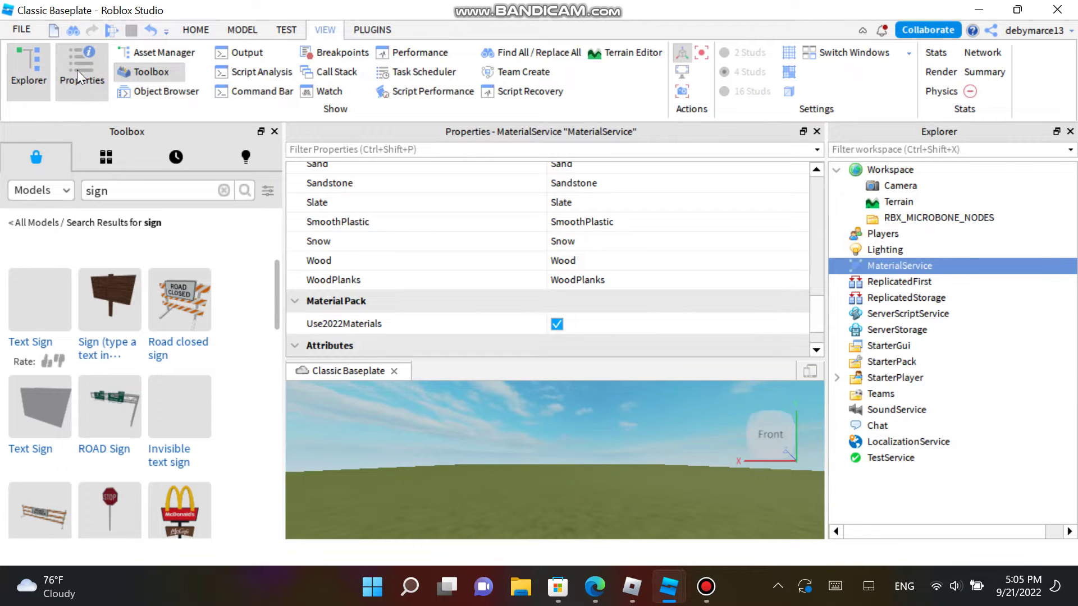
click(551, 321)
click(816, 131)
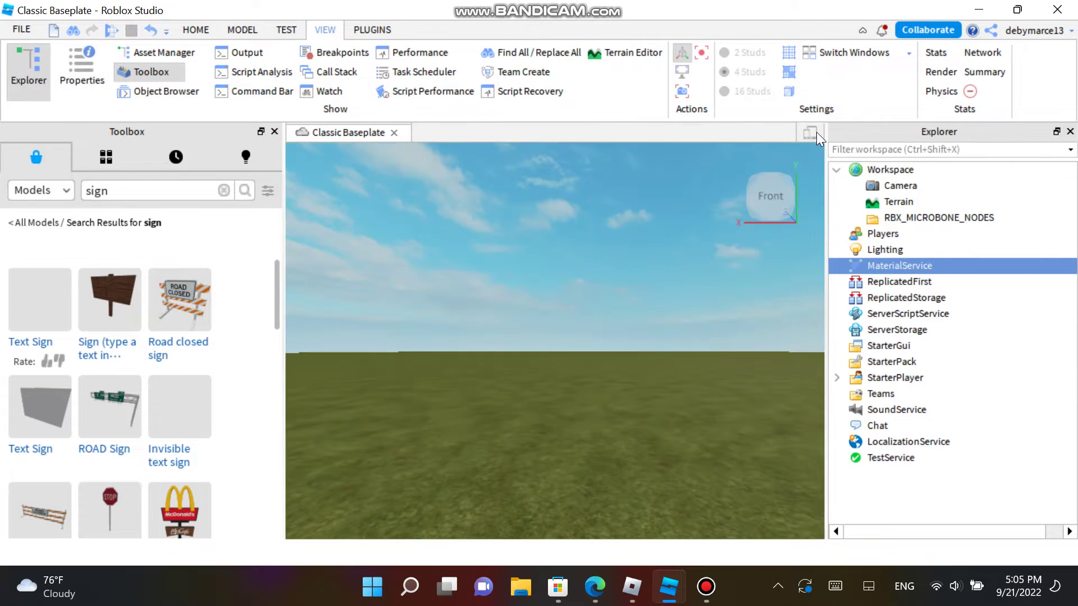
Search the model library for "the rake day and night".
click(223, 190)
text(the rake day)
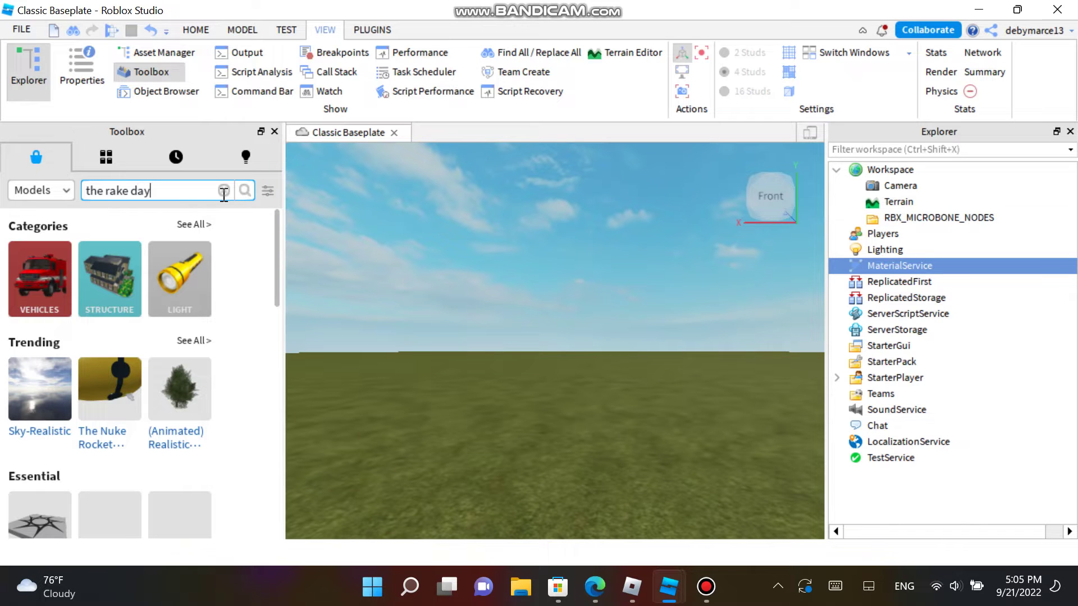
key(Return)
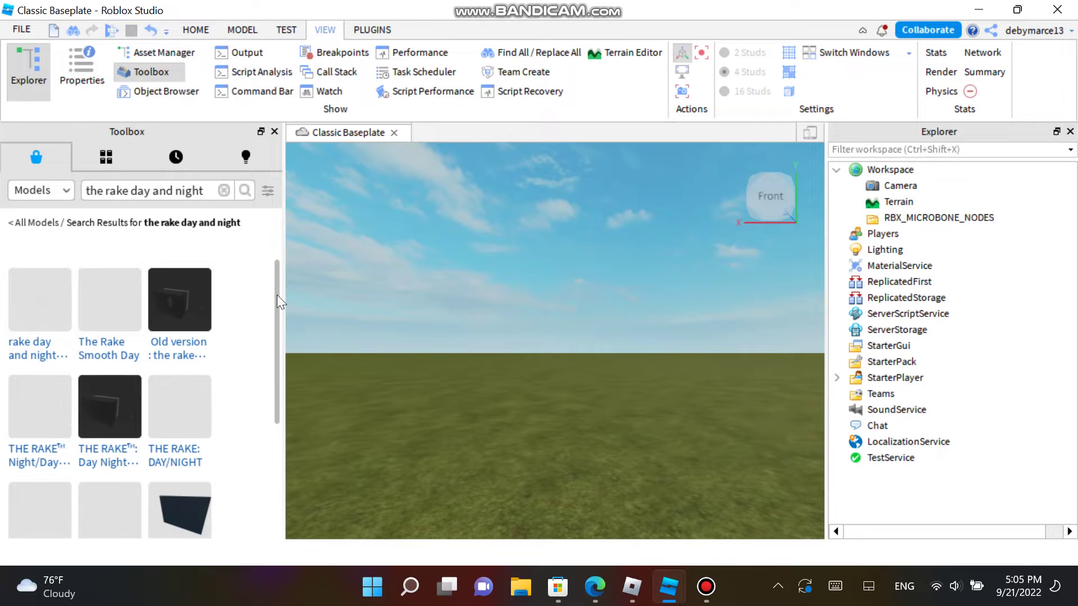
Search the model library for "patched the rake" and insert the (PATCHED!) round system model.
click(224, 191)
text(g)
key(BackSpace)
text(pta)
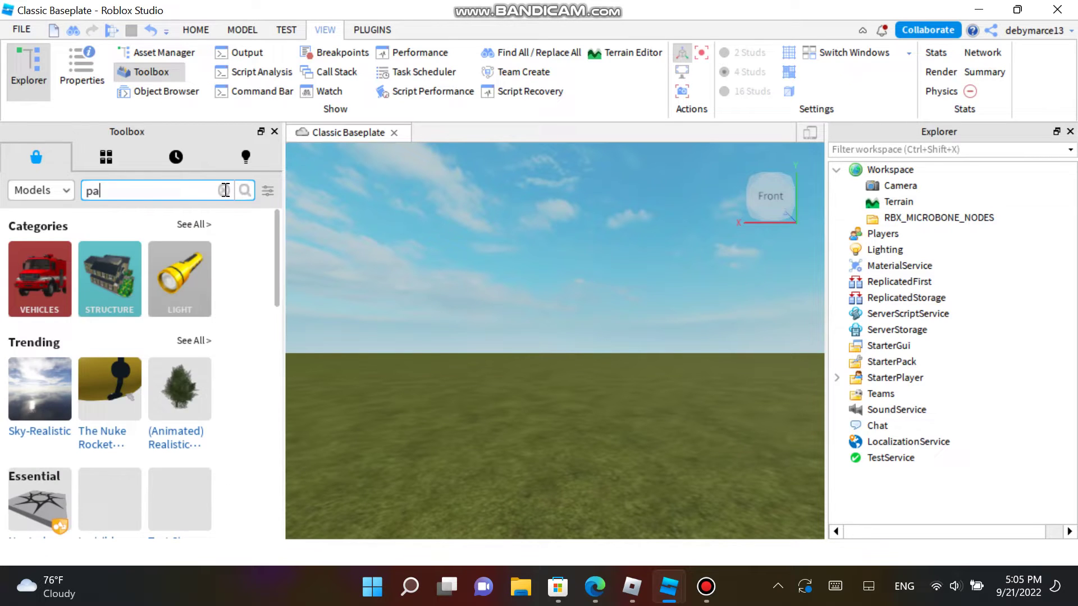
text(ched)
key(Return)
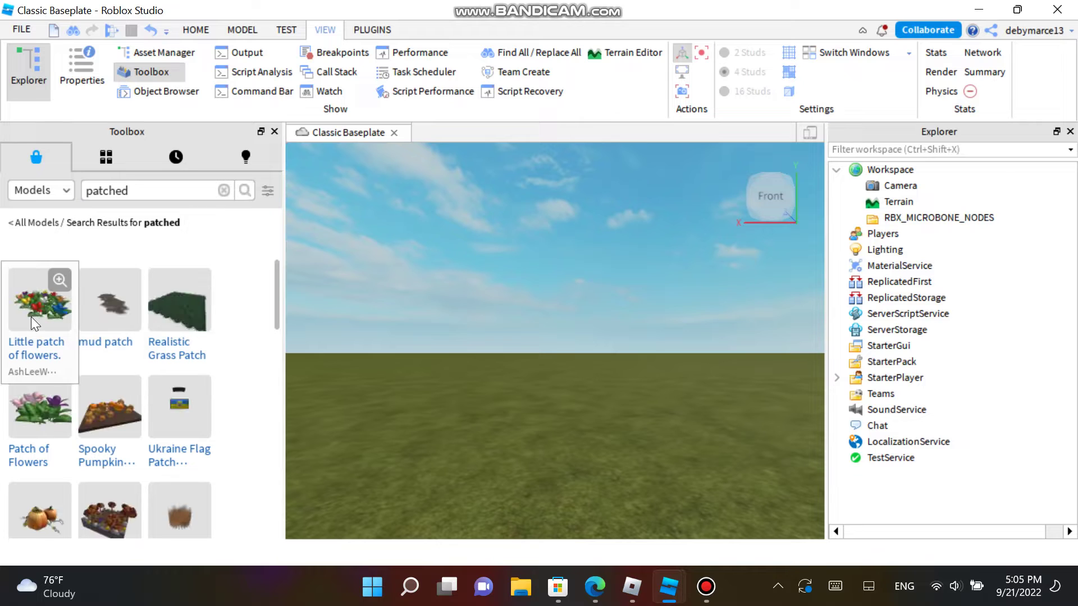
click(142, 190)
text(the rak)
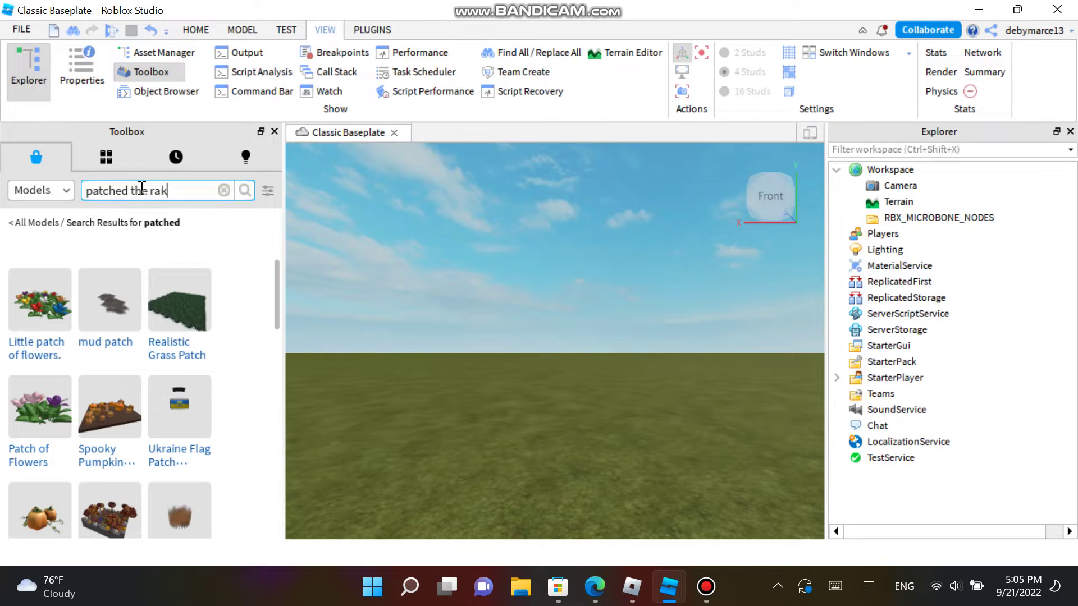
text(e)
key(Return)
click(69, 305)
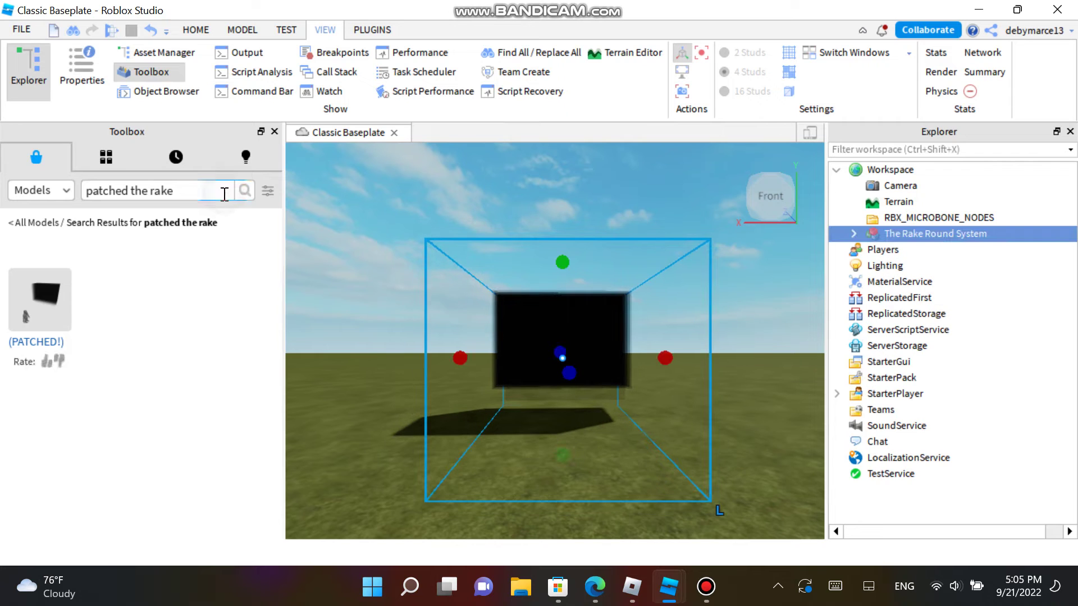
Search the model library for "sign" again and insert another Text Sign beside the round system.
click(224, 191)
text(sign)
key(Return)
click(510, 206)
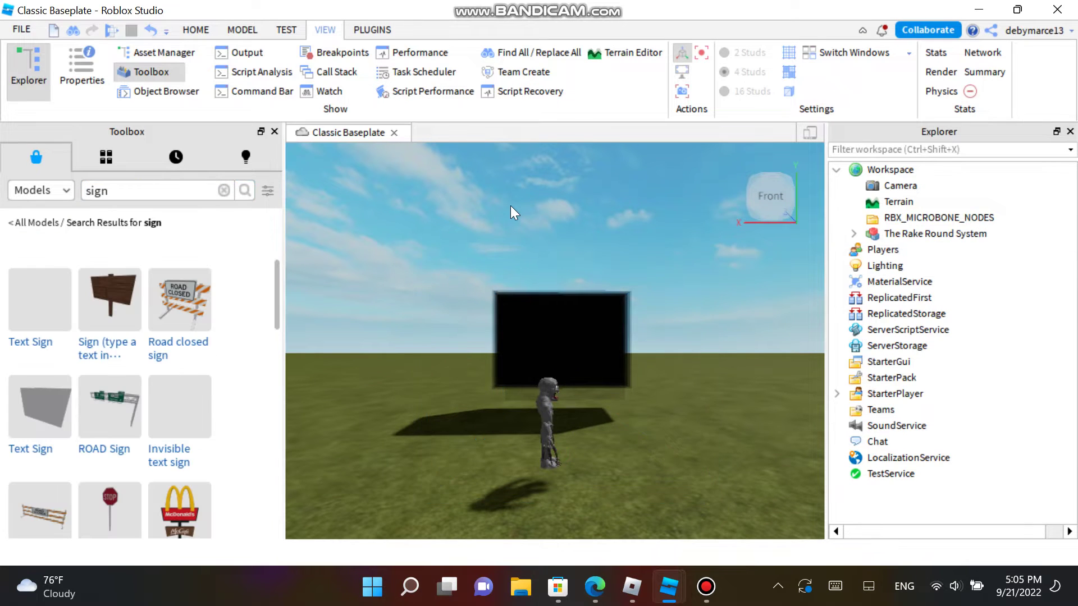
click(29, 298)
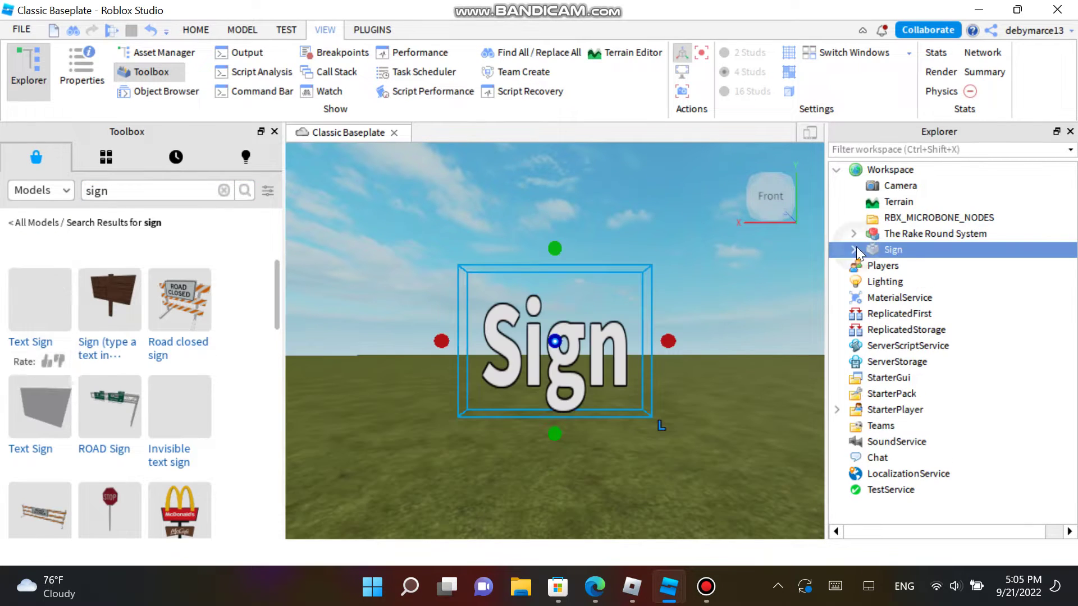
Set the sign's text to "you guys are wondering why we are choosing a rake remastered night well we are using this cause it is good and better".
click(853, 249)
click(869, 265)
click(932, 281)
click(80, 77)
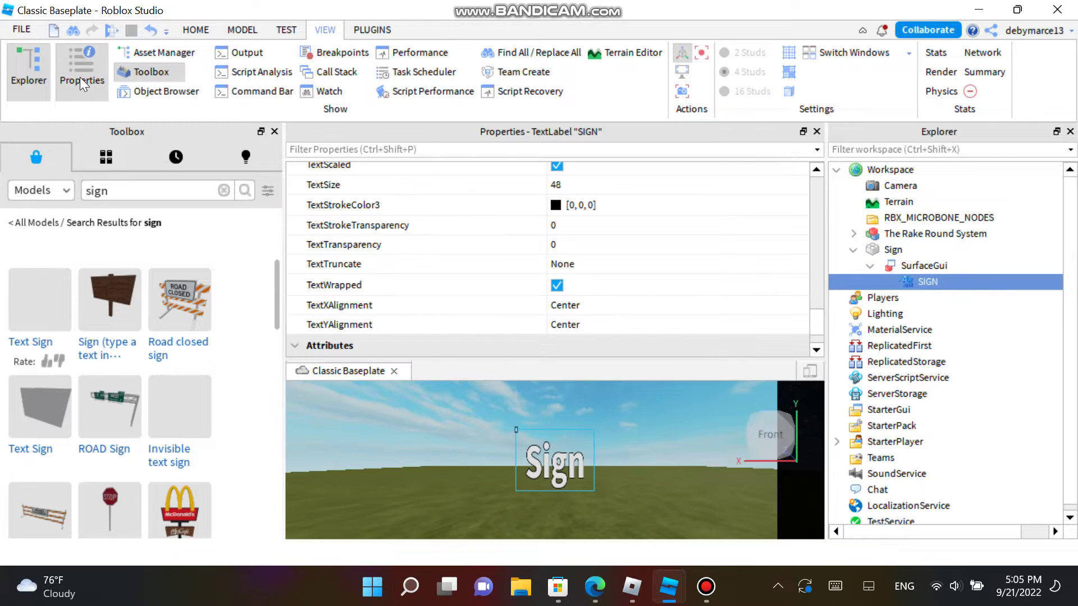
scroll(730, 252, up, 3)
click(743, 254)
key(BackSpace)
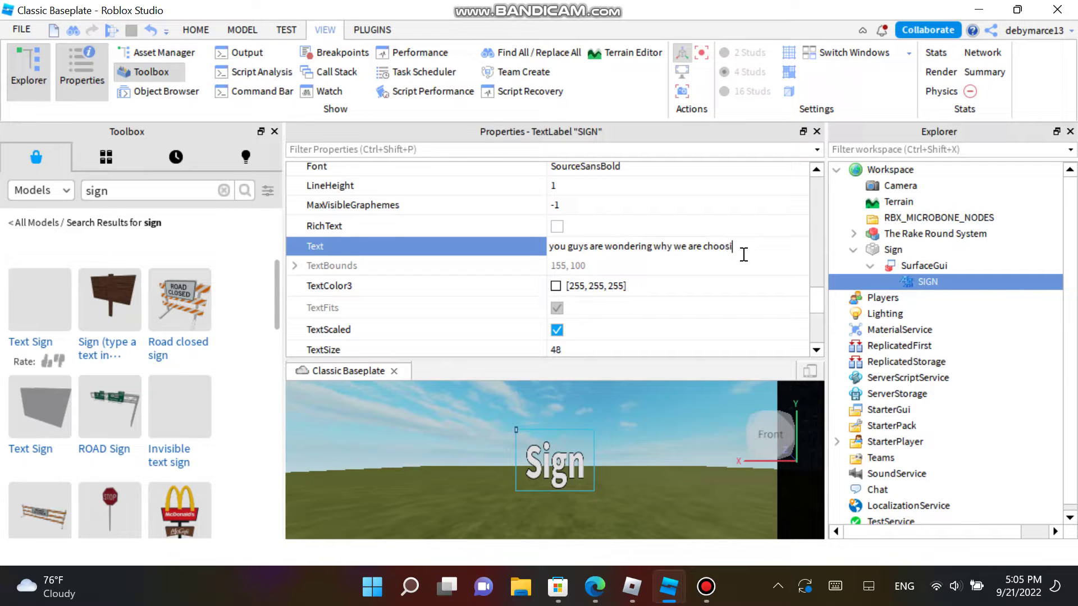
text(red night well)
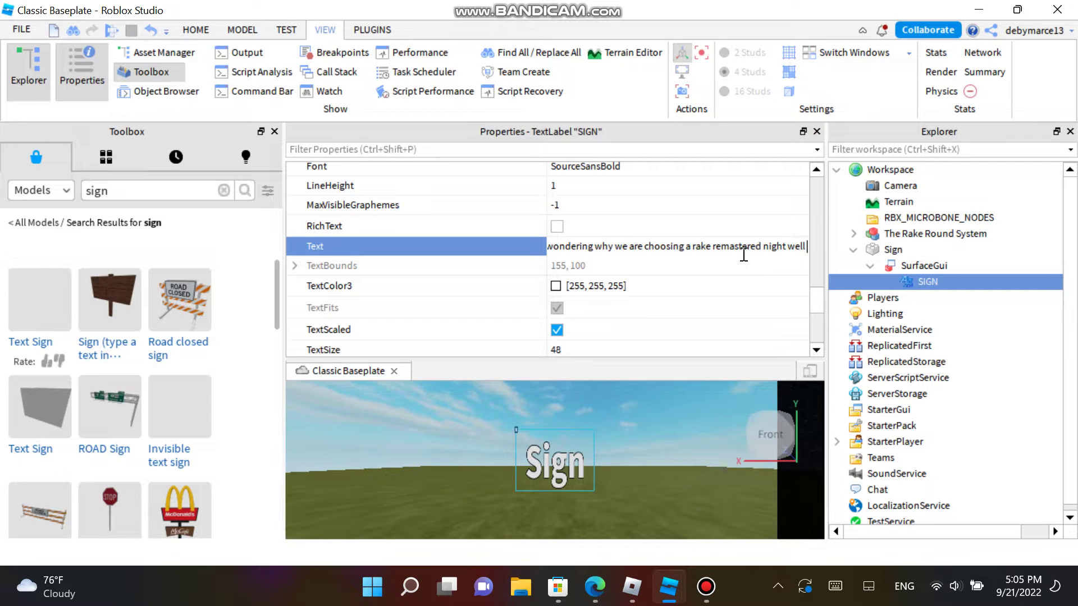
text( we are using th)
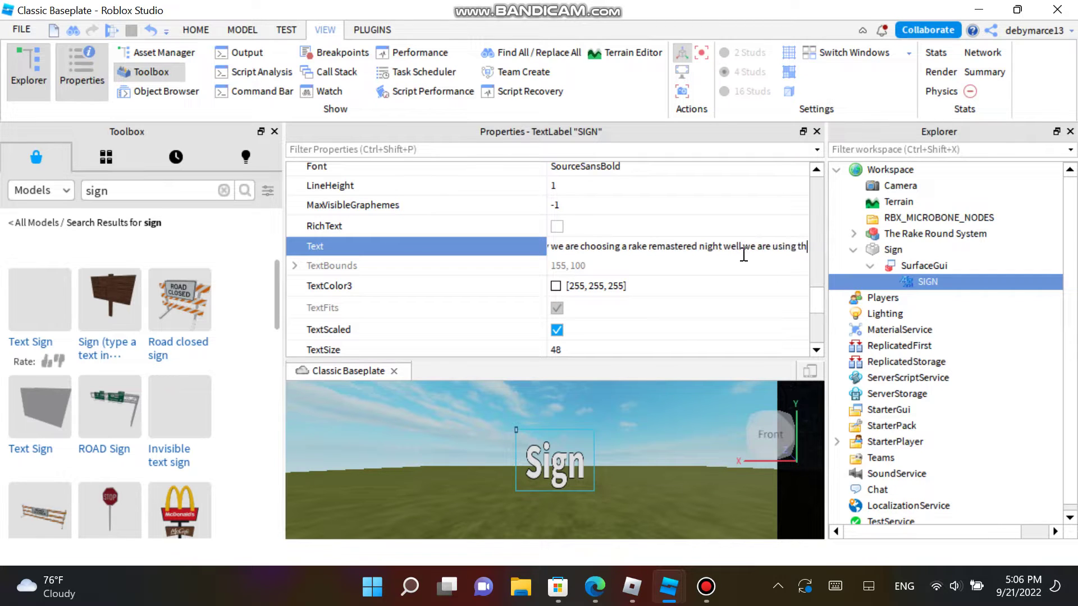
text(is cause it is good)
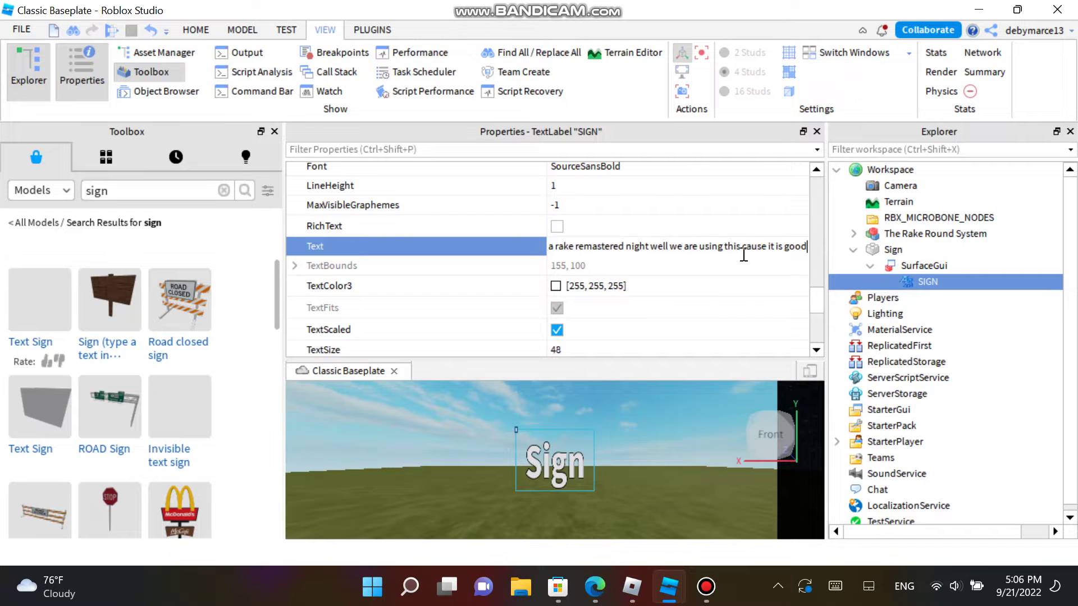
text( and better)
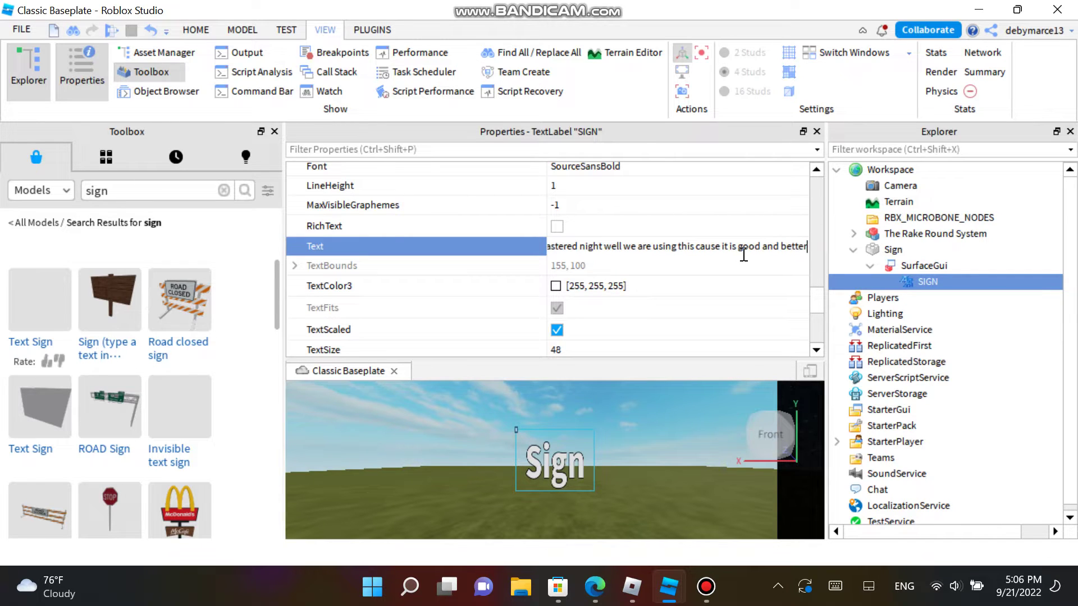
key(Return)
click(816, 131)
click(783, 477)
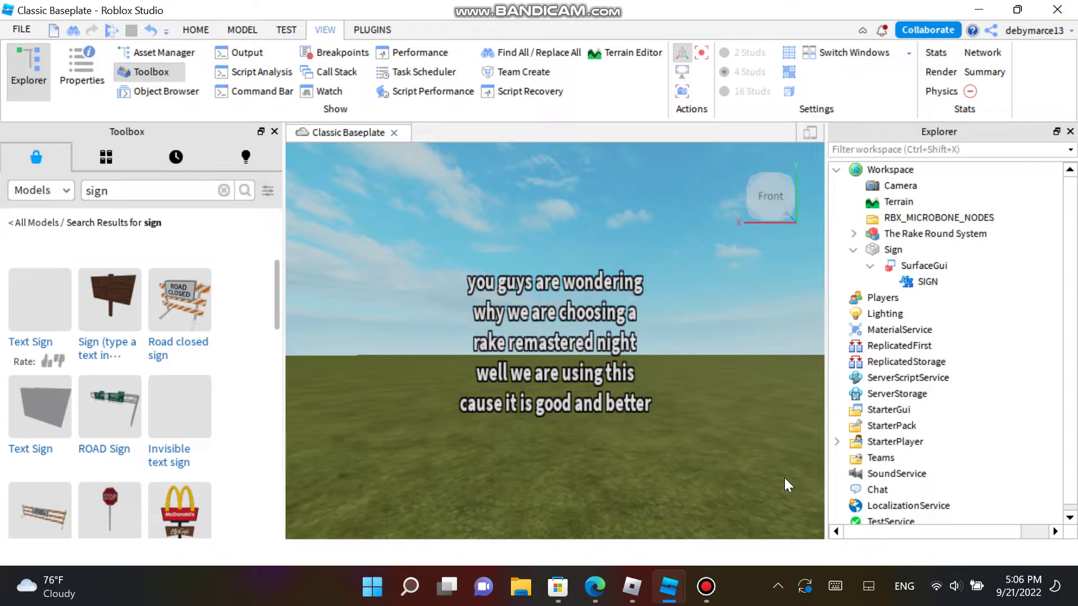
scroll(783, 477, up, 1)
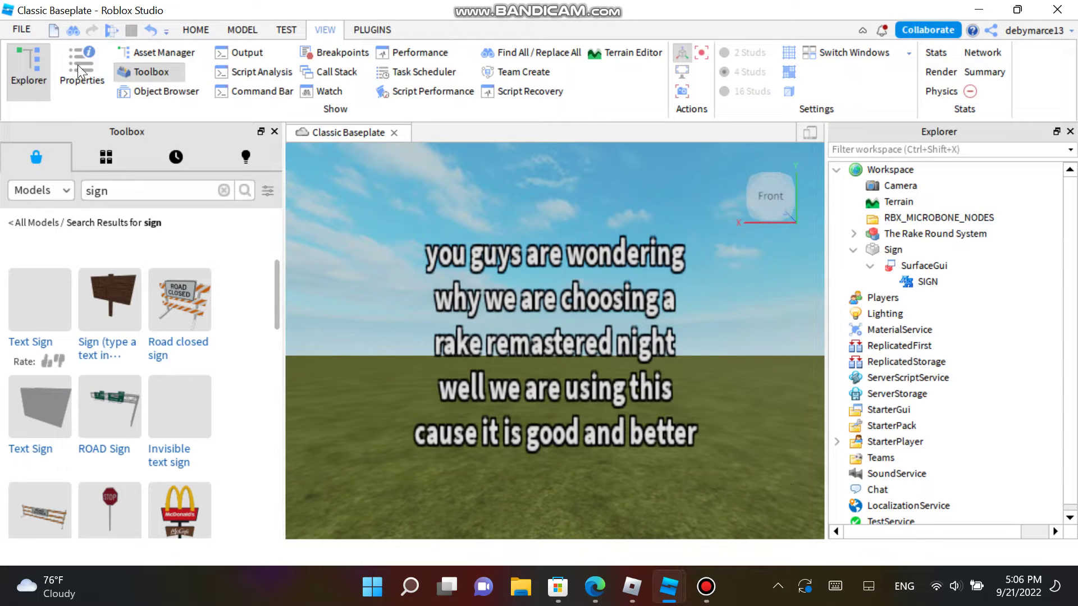
Cut the sign explaining the remastered night choice out of the workspace.
click(893, 250)
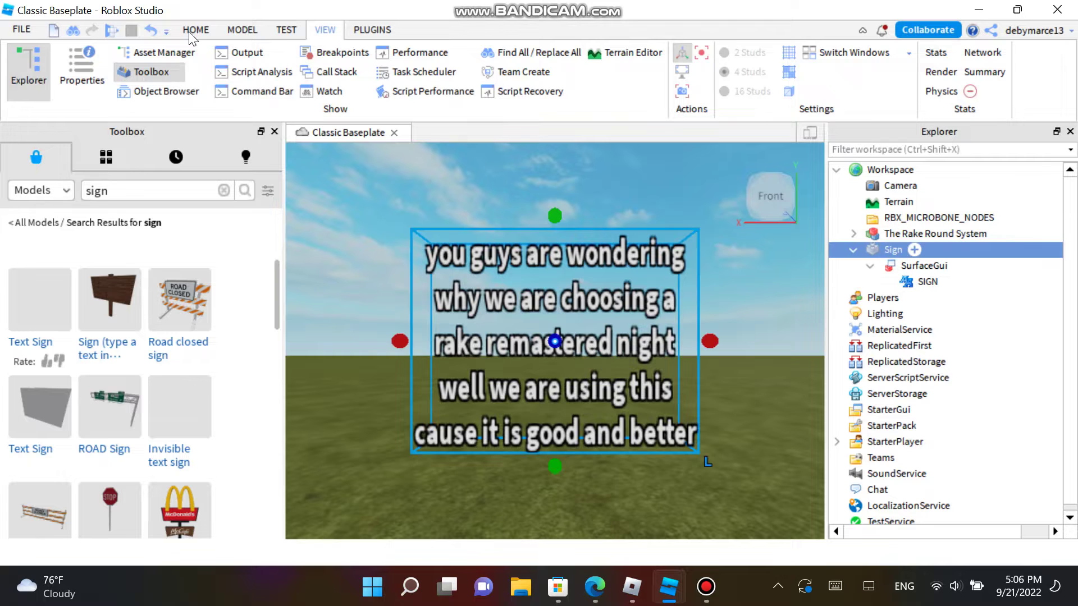
click(190, 32)
click(65, 78)
Delete the The_Rake model from the ServerStorage group inside The Rake Round System.
scroll(649, 346, down, 3)
scroll(649, 346, down, 5)
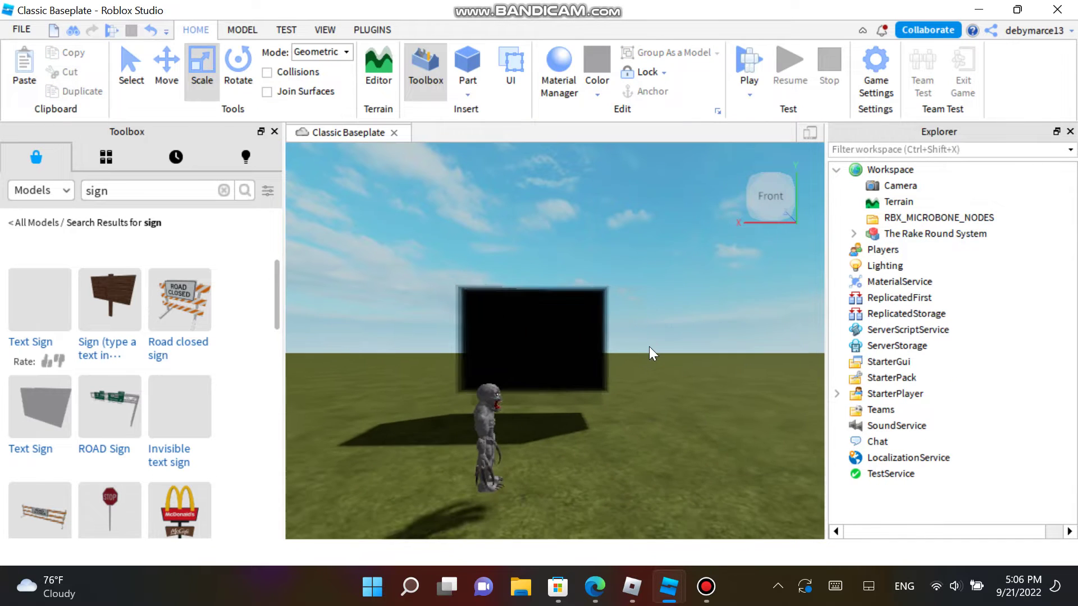
click(555, 332)
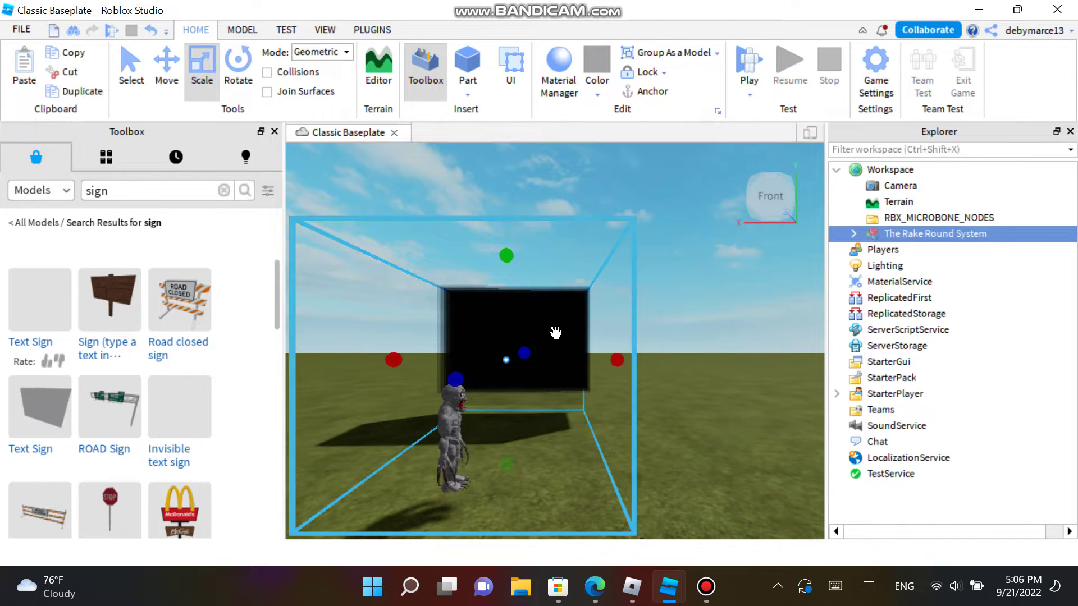
click(851, 232)
click(869, 330)
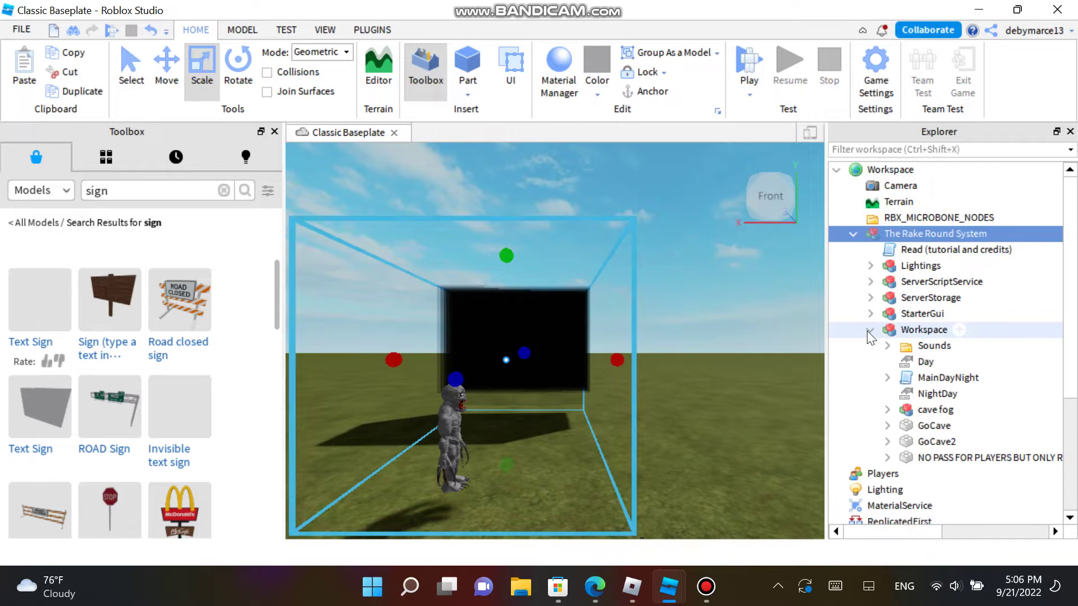
click(869, 330)
click(870, 298)
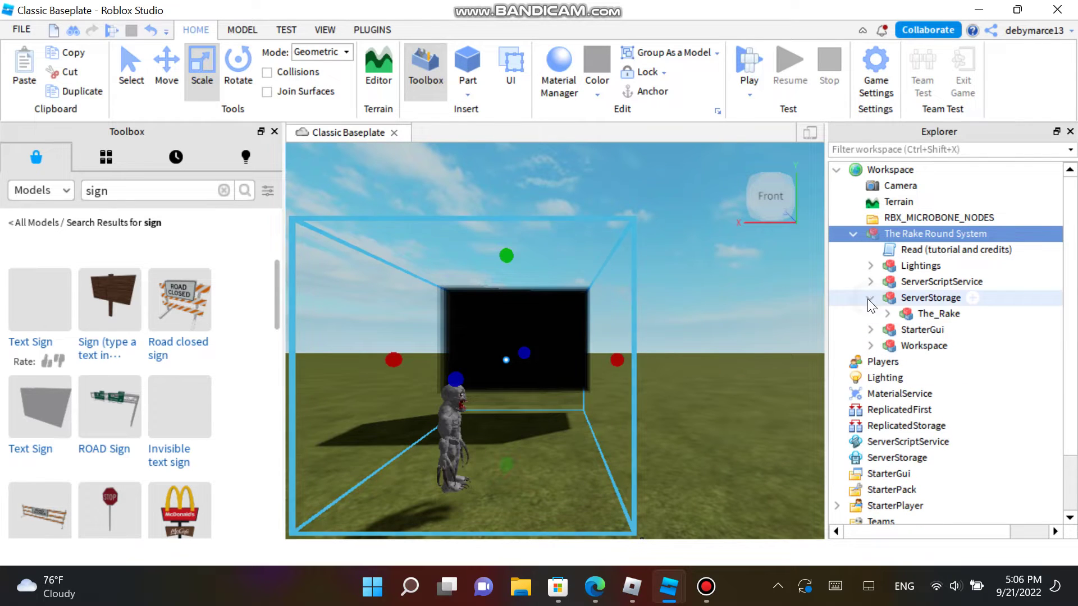
click(936, 310)
key(Delete)
Search the model library for "the rake", insert The Rake (Original), and move it into the game's ServerStorage.
click(224, 190)
text(the rake)
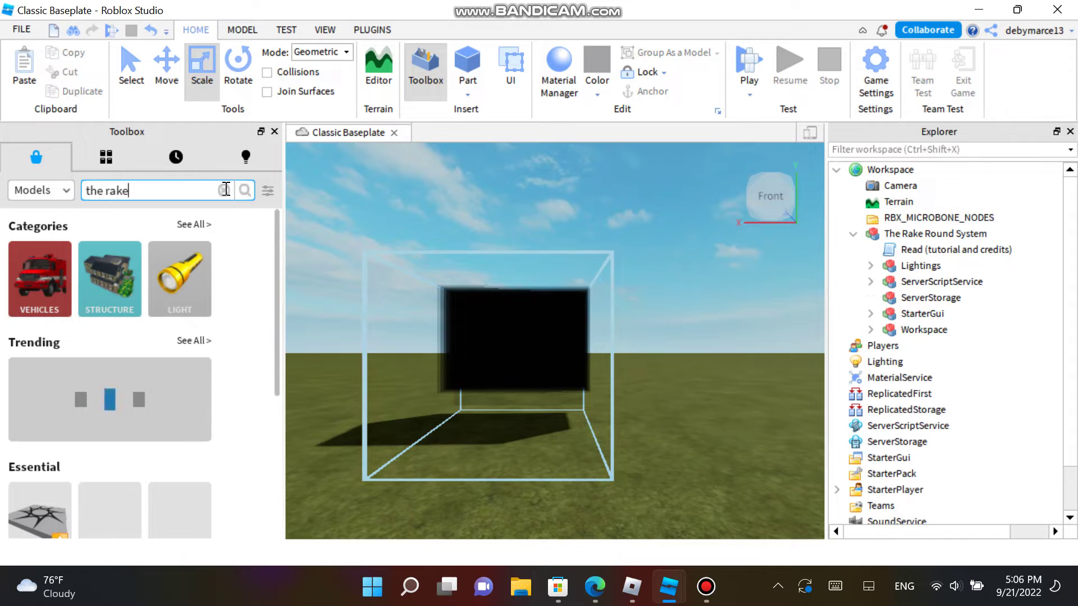
key(Return)
click(734, 433)
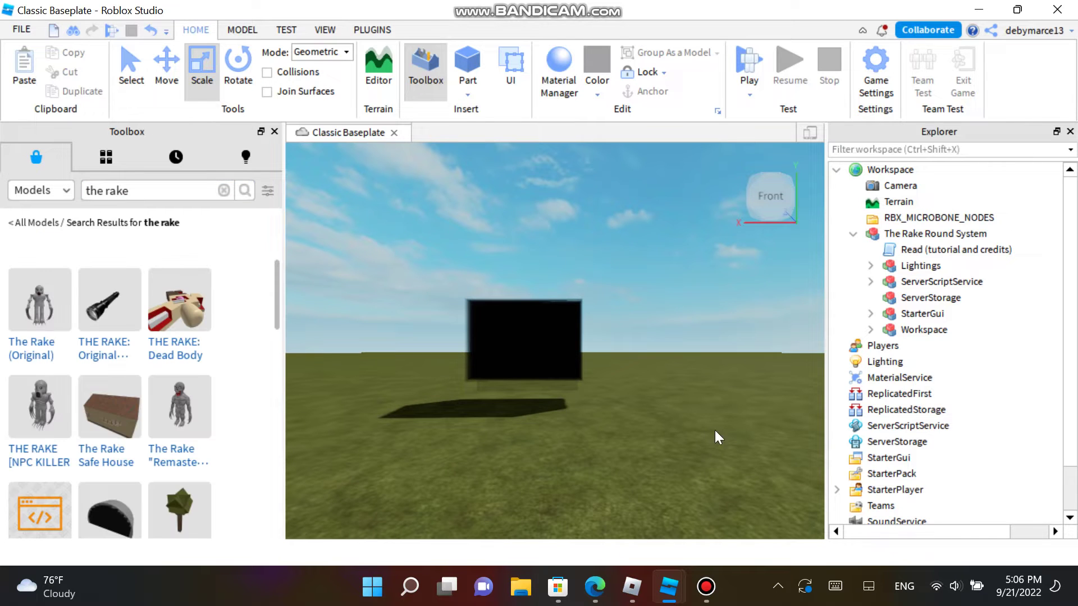
drag(18, 315, 522, 429)
drag(909, 345, 960, 457)
click(698, 464)
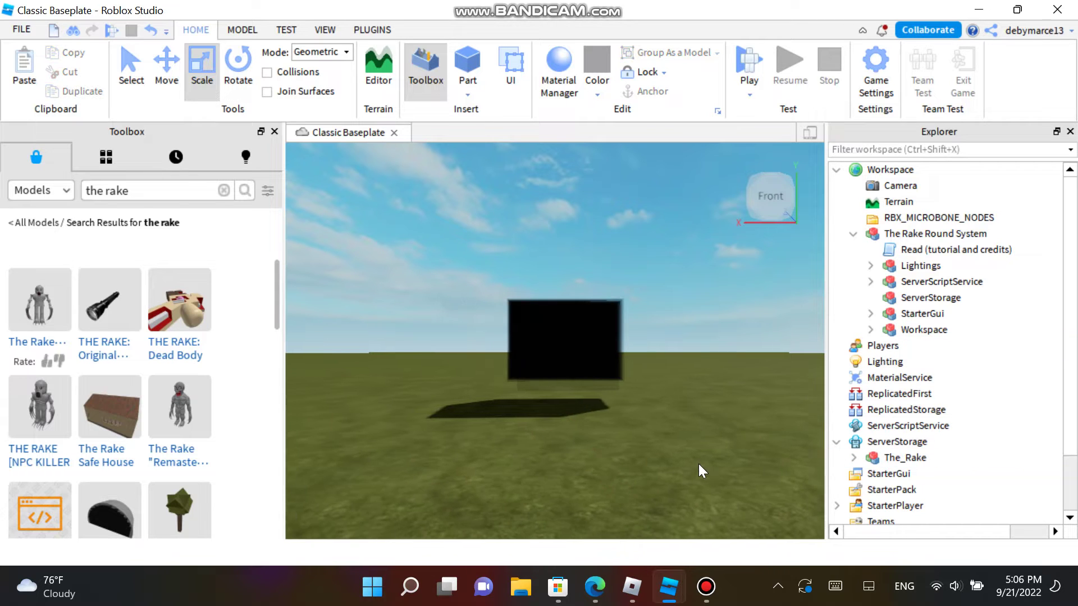
Move the Leaderboard and System scripts from The Rake Round System's ServerScriptService group into the game's ServerScriptService.
click(224, 190)
click(870, 281)
click(968, 297)
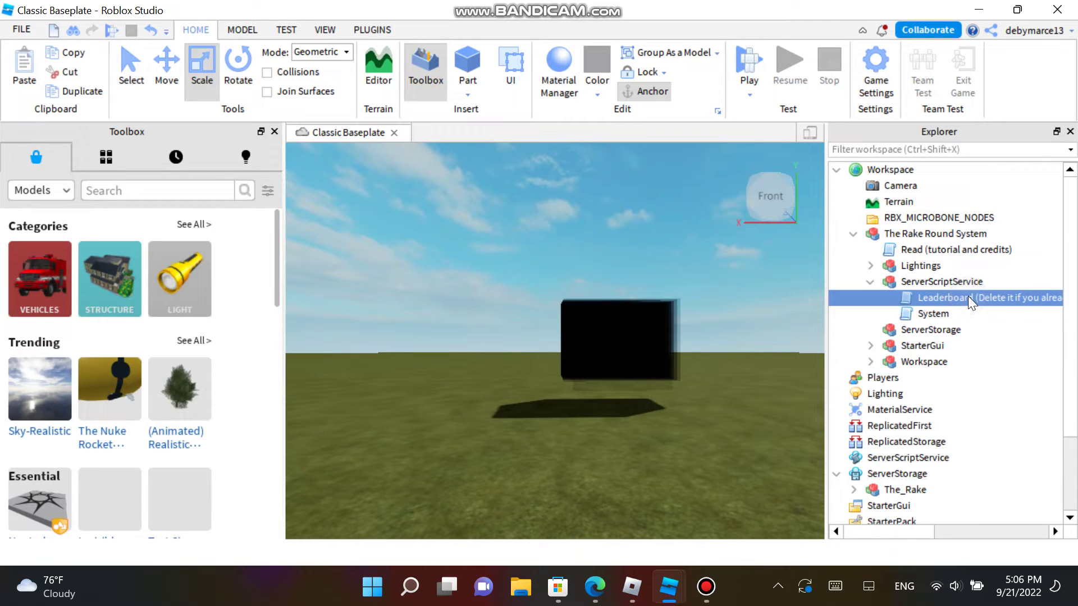
click(928, 530)
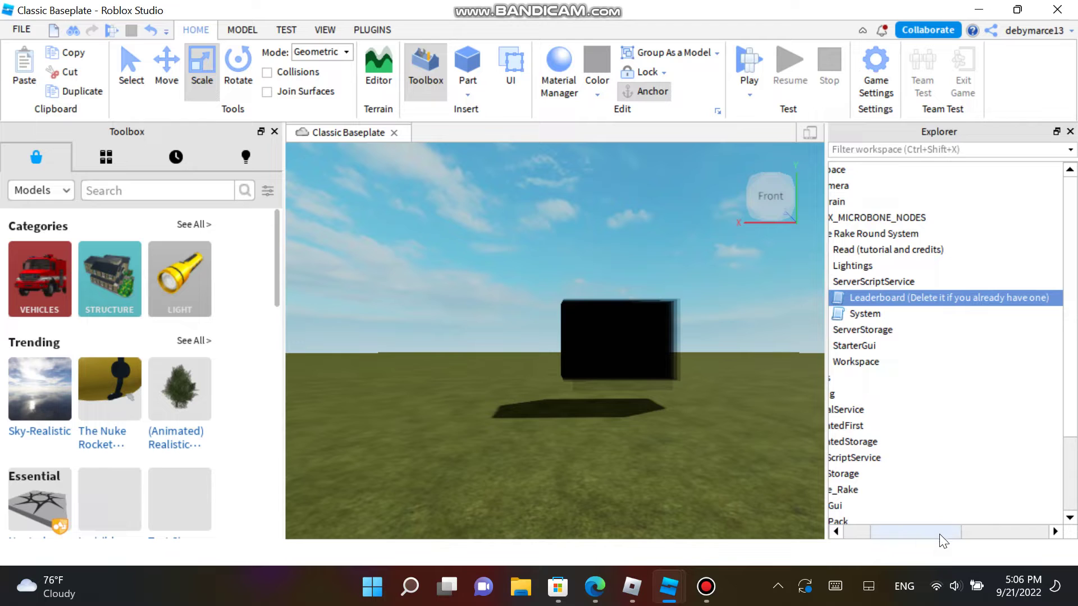
ctrl+click(1054, 316)
drag(921, 531, 883, 537)
drag(940, 312, 962, 429)
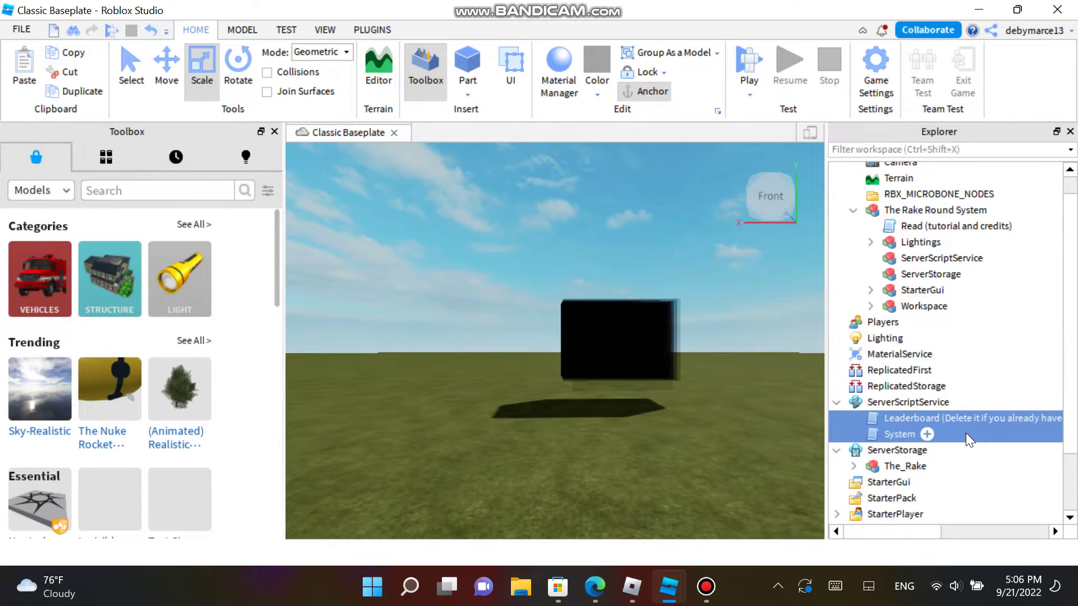
Move everything in the round system's Workspace group into the game's Workspace, and its SurvivedUI into the game's StarterGui.
click(871, 305)
drag(943, 324, 949, 164)
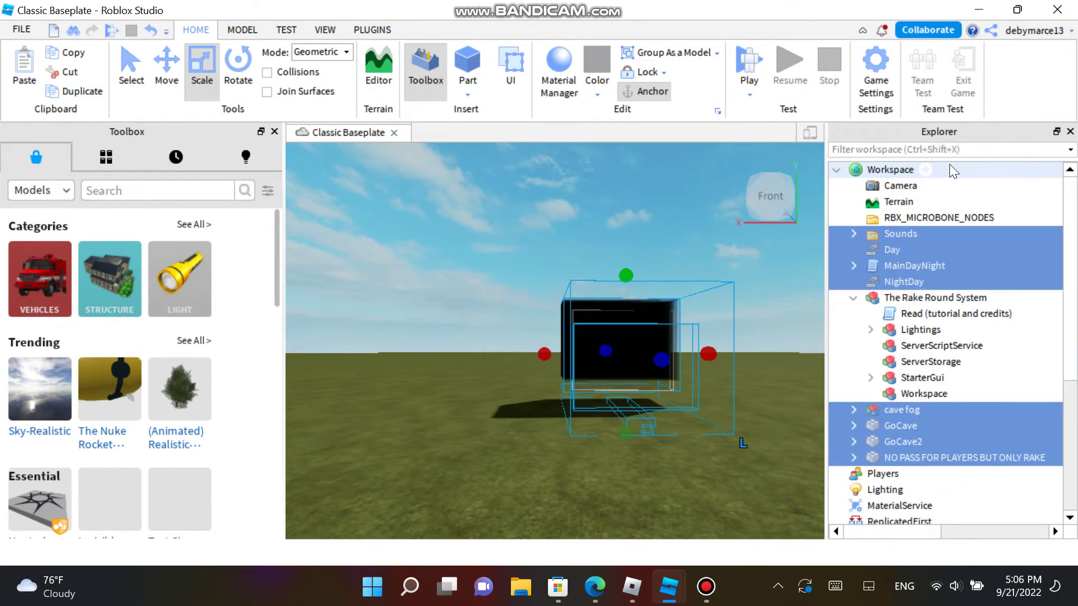
click(871, 378)
drag(945, 391, 932, 448)
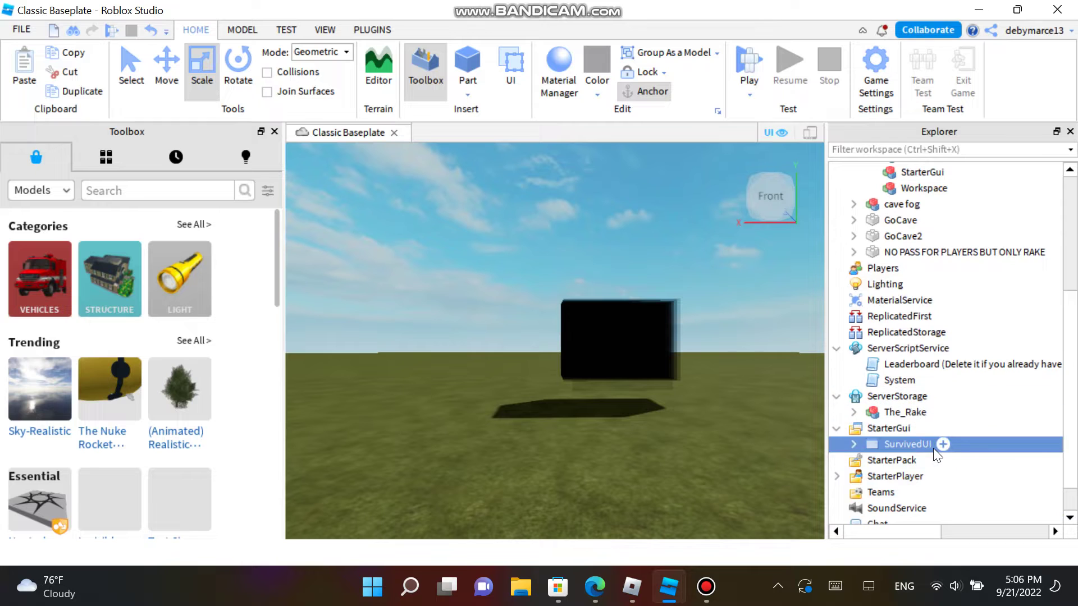
Open the MainDayNight script and set the Day Time wait to 125 seconds.
drag(1072, 318, 1074, 277)
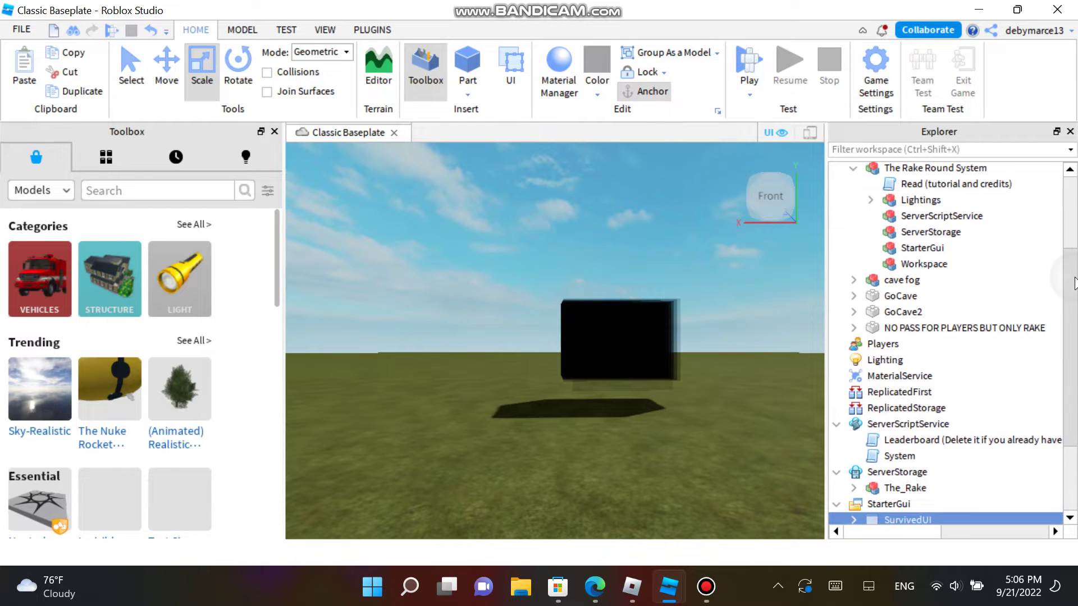
scroll(1073, 284, up, 4)
click(895, 243)
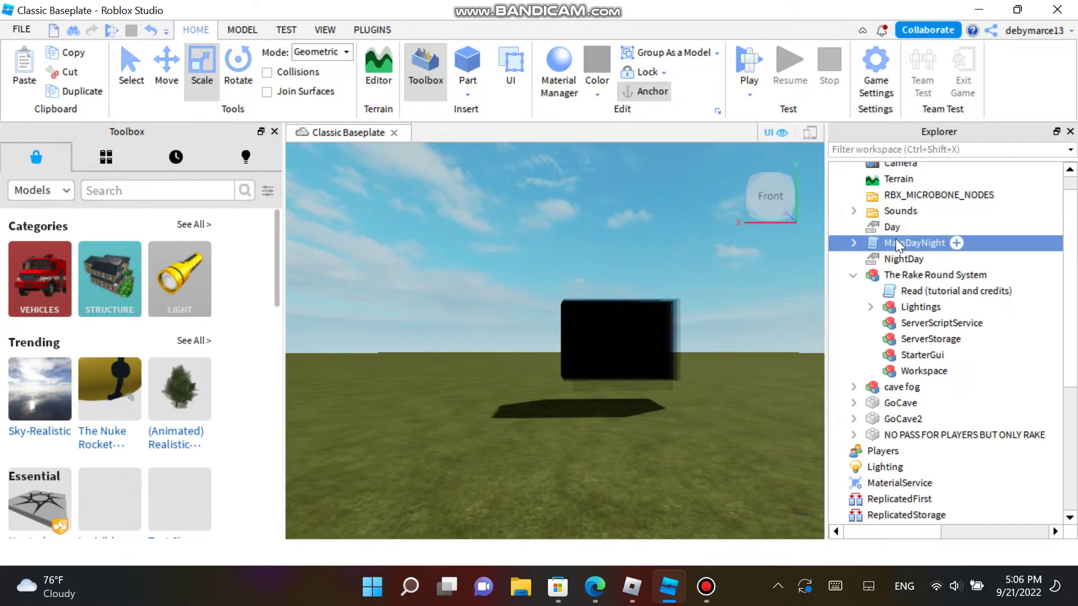
double_click(894, 243)
click(398, 356)
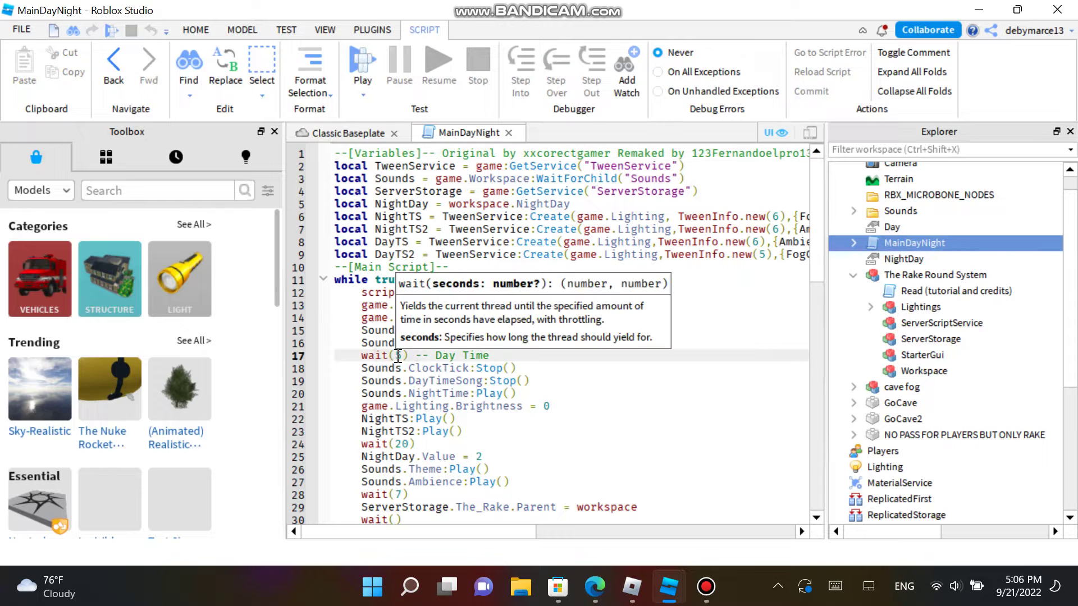
text(2)
Set the Night Time wait in the MainDayNight script to 250 seconds and close the script.
scroll(398, 355, down, 3)
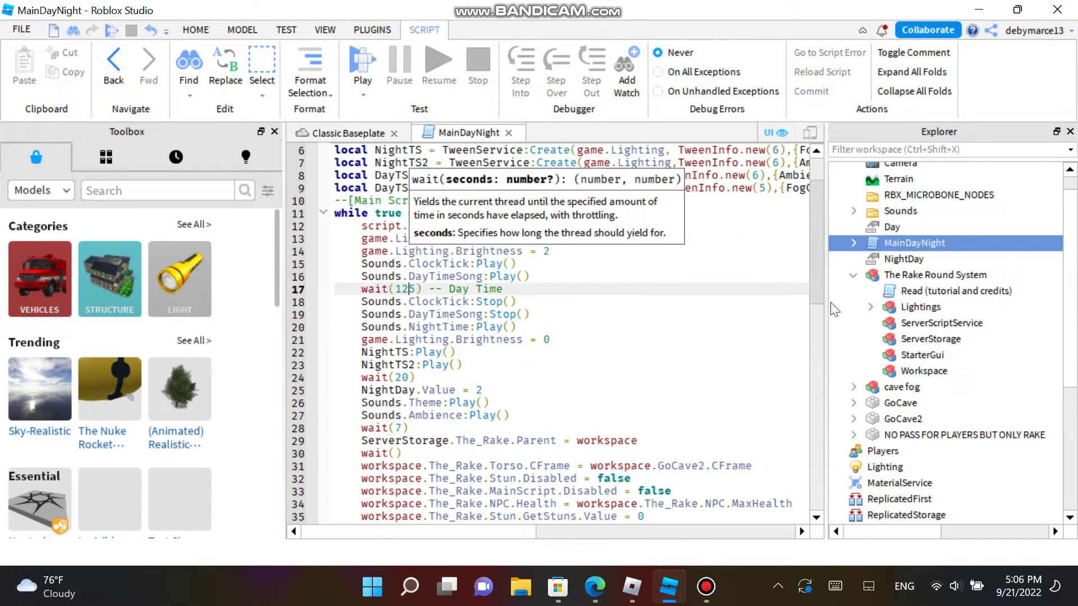
click(400, 313)
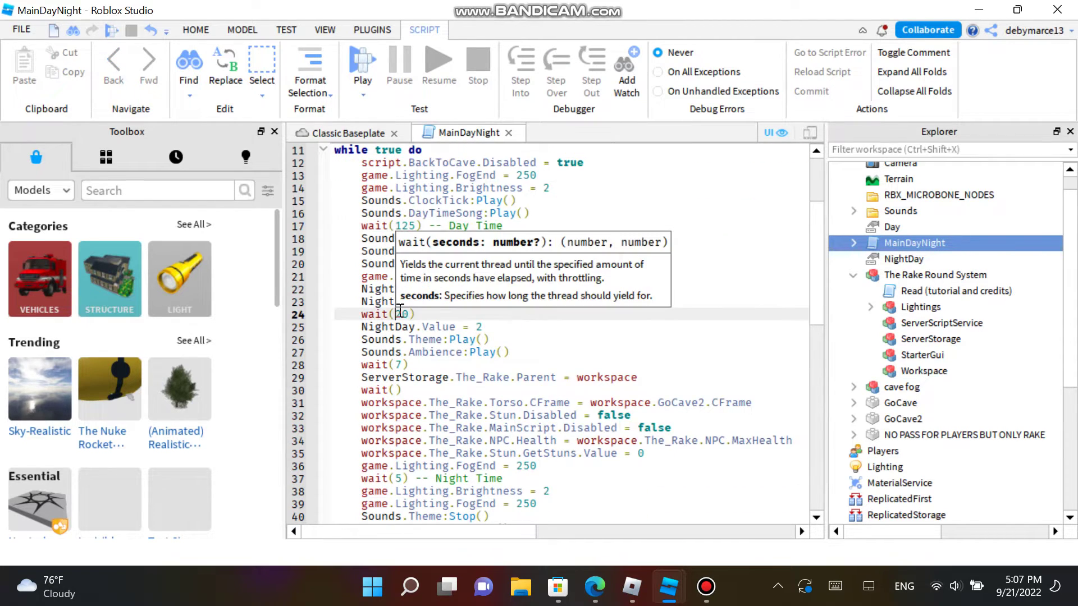
click(399, 478)
text(2)
key(Right)
key(Right)
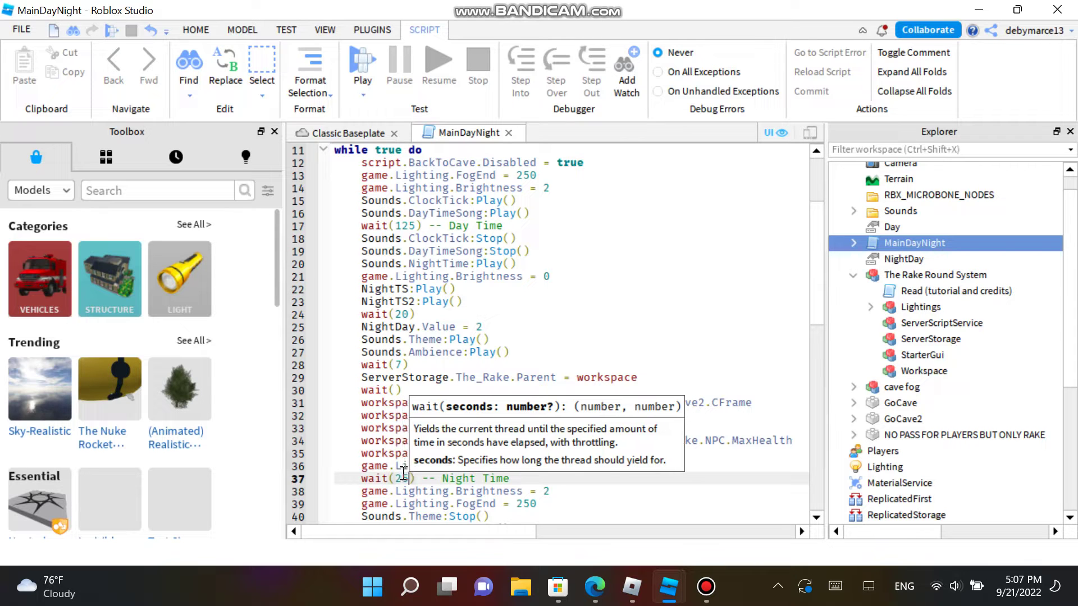
key(BackSpace)
text())
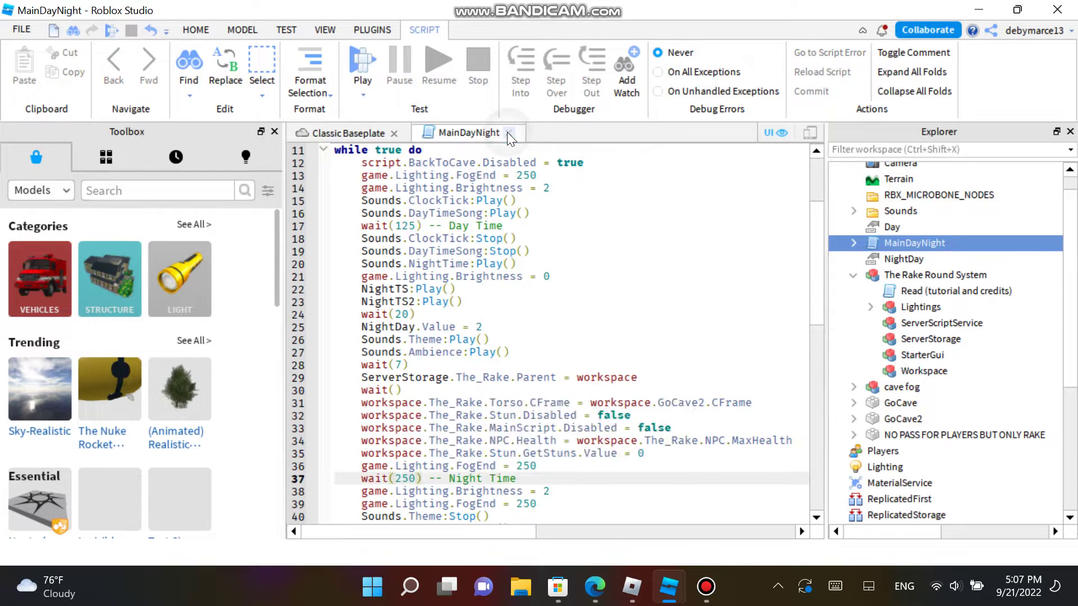
click(508, 132)
Lower the cave fog model with the Move tool until it sits on the ground.
key(w)
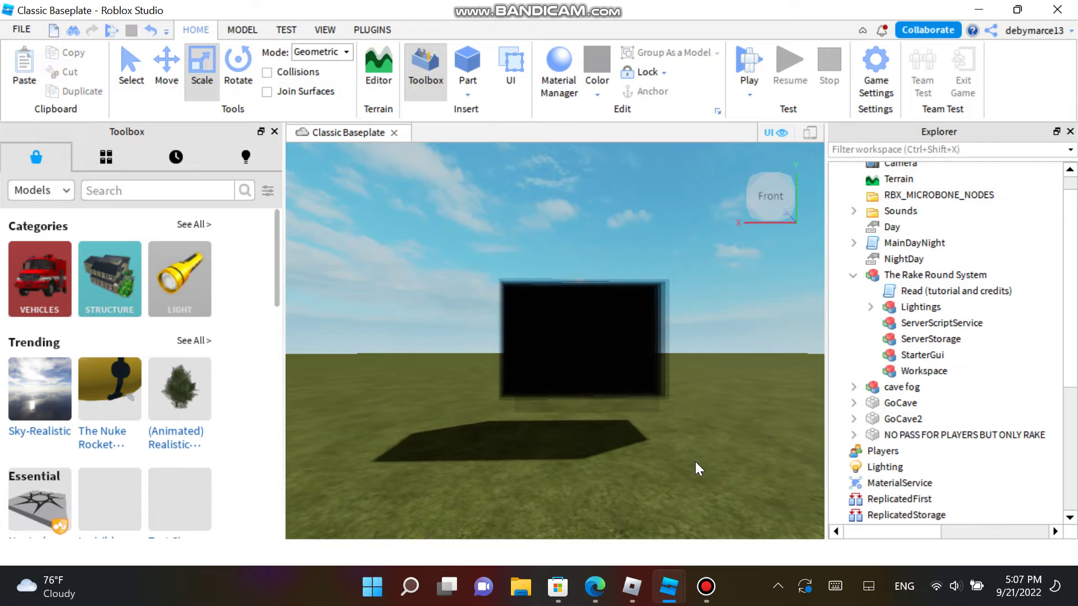
click(645, 329)
key(d)
key(w)
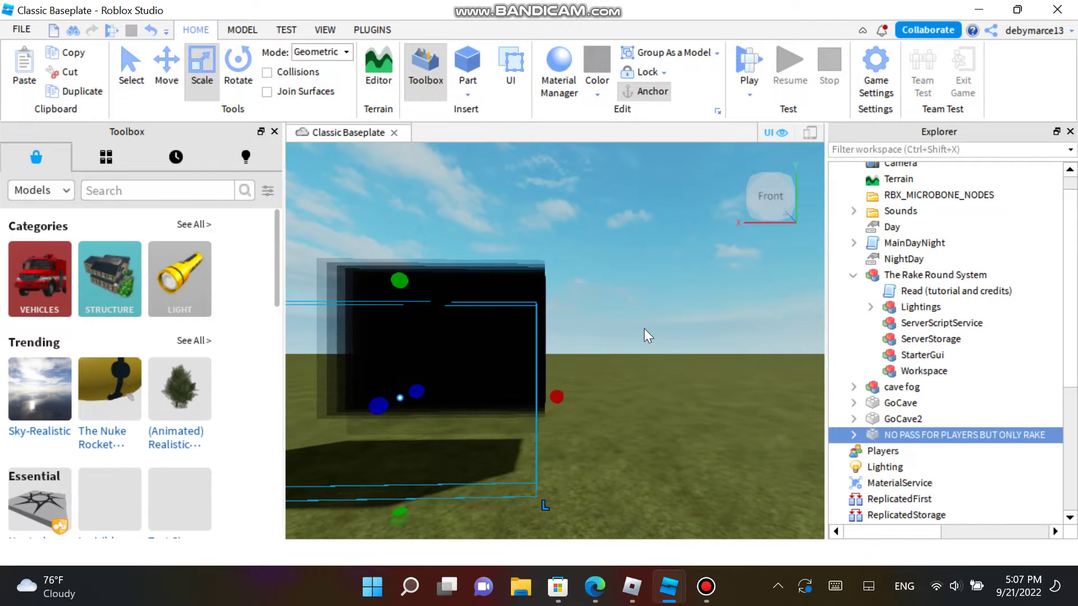
click(507, 265)
click(166, 69)
key(e)
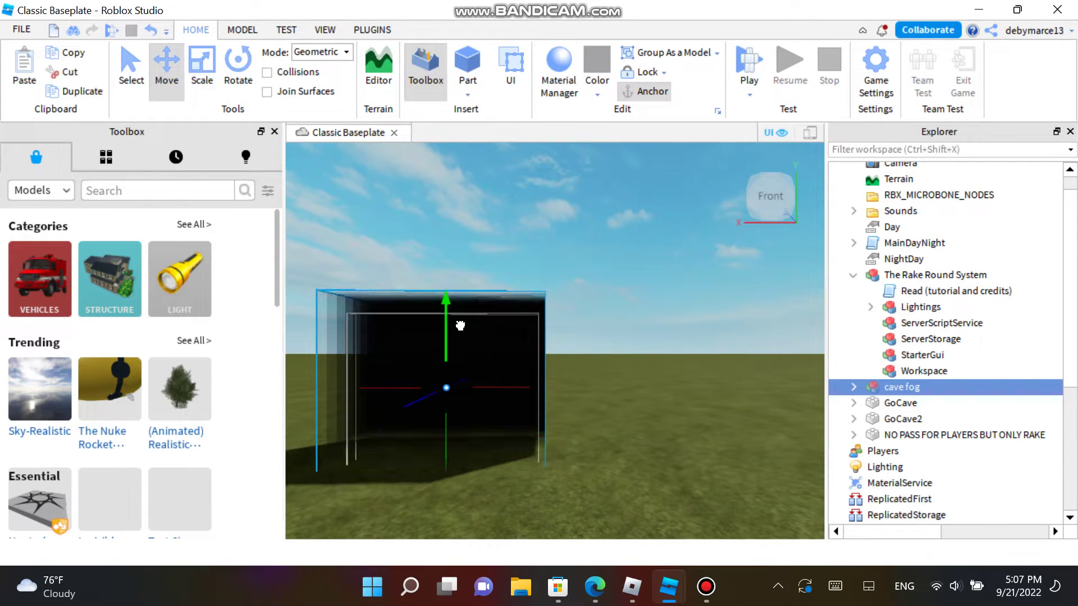
Set up the Terrain Editor's Add brush with a base size of 19 and a grey rock material.
click(380, 56)
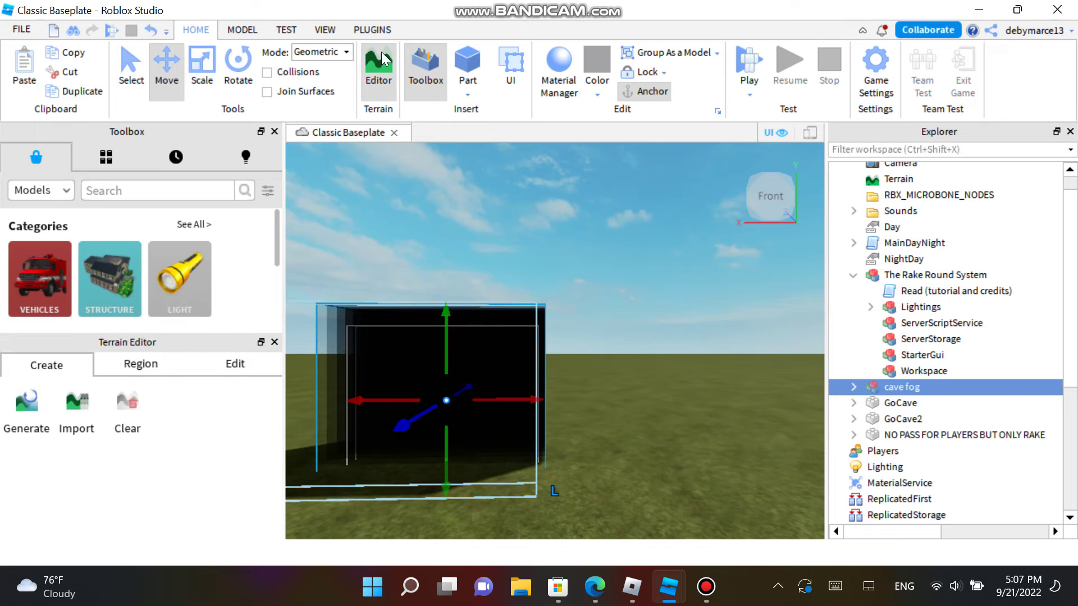
click(235, 363)
click(27, 405)
mouse_move(278, 513)
mouse_down()
mouse_move(290, 526)
mouse_move(289, 518)
mouse_up()
click(203, 557)
click(209, 536)
key(BackSpace)
text(19)
key(Return)
scroll(212, 540, down, 4)
click(183, 511)
key(s)
key(d)
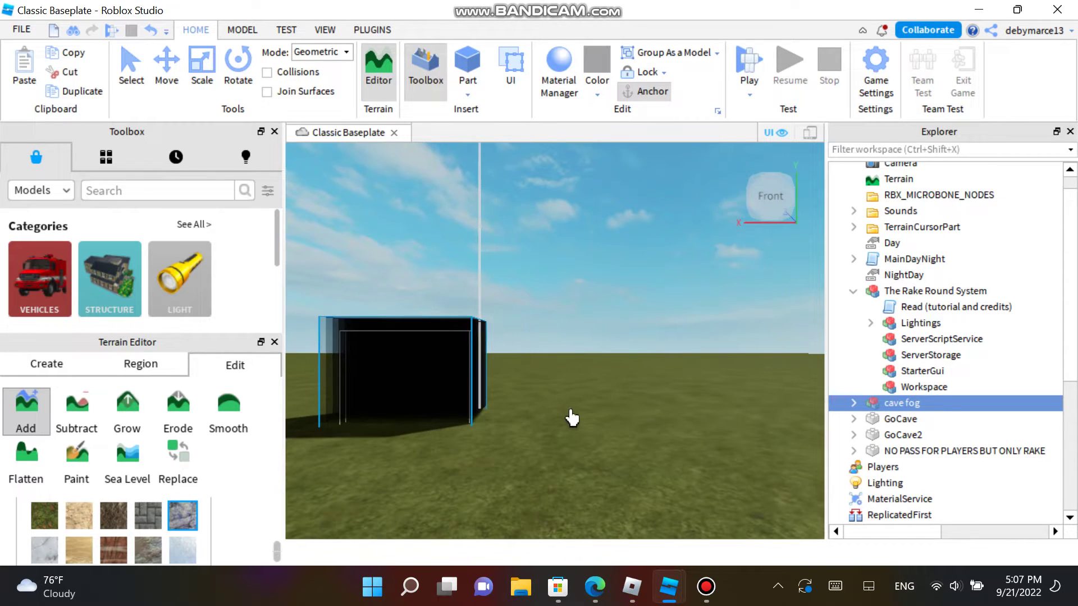
scroll(278, 529, up, 5)
scroll(279, 533, down, 3)
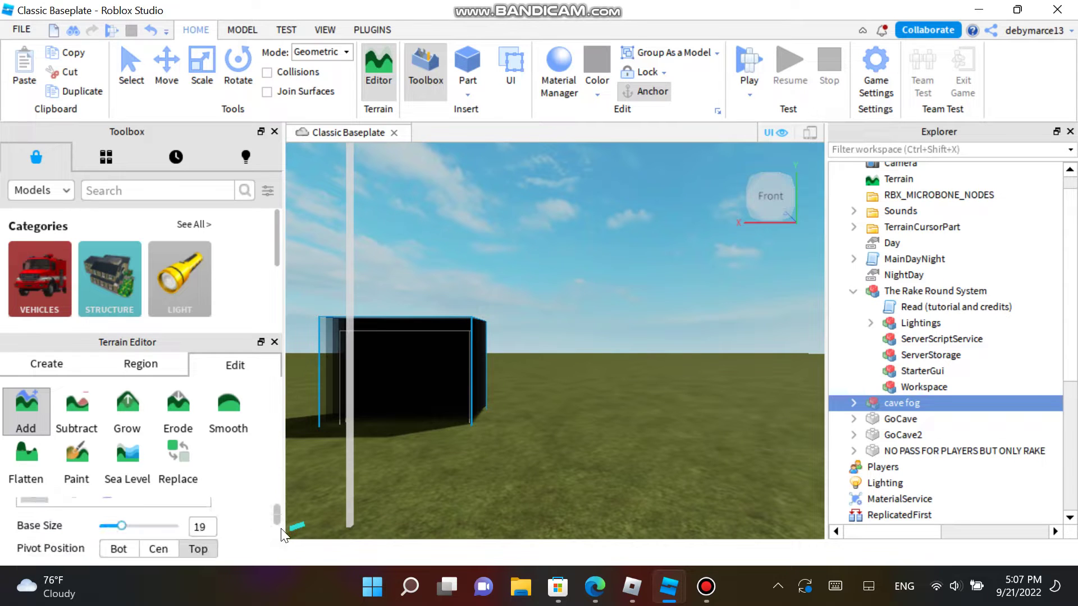
scroll(284, 540, down, 2)
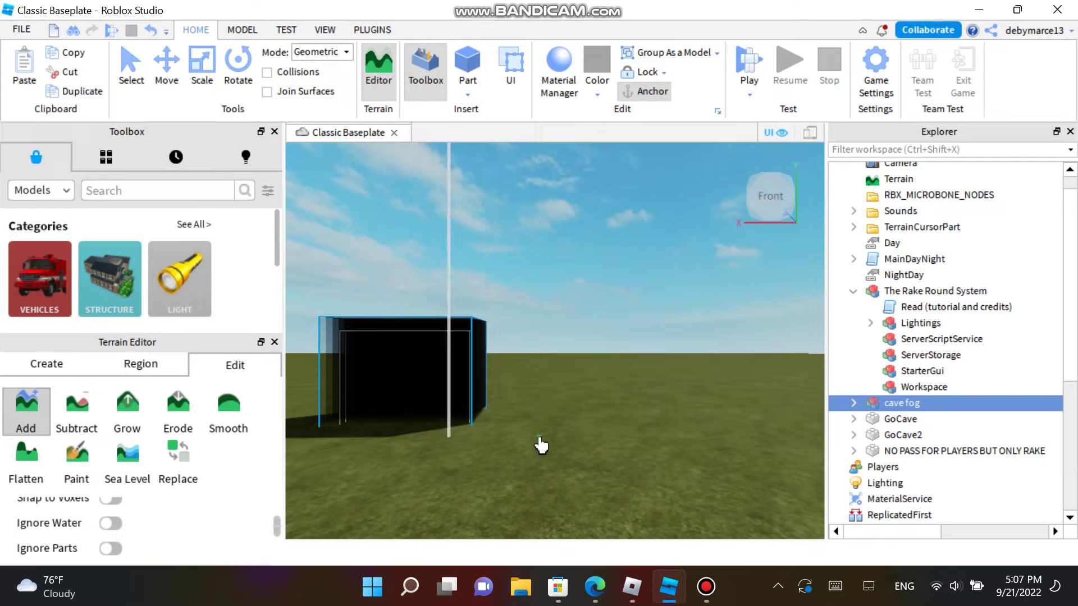
Add a mound of grey rock terrain on the grass in front of the cave fog.
click(337, 486)
scroll(283, 496, up, 5)
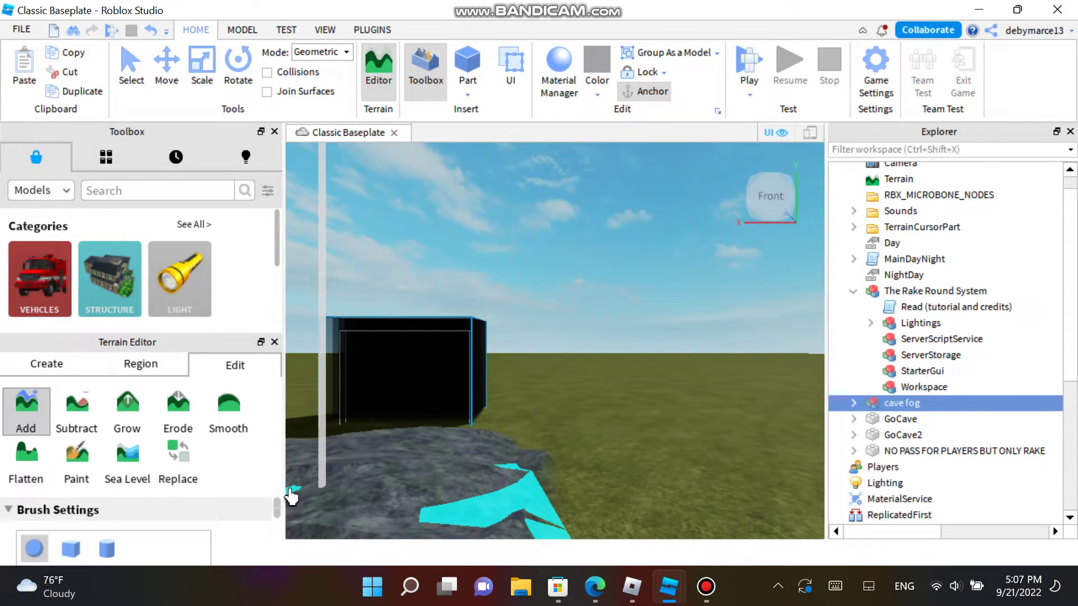
key(a)
key(s)
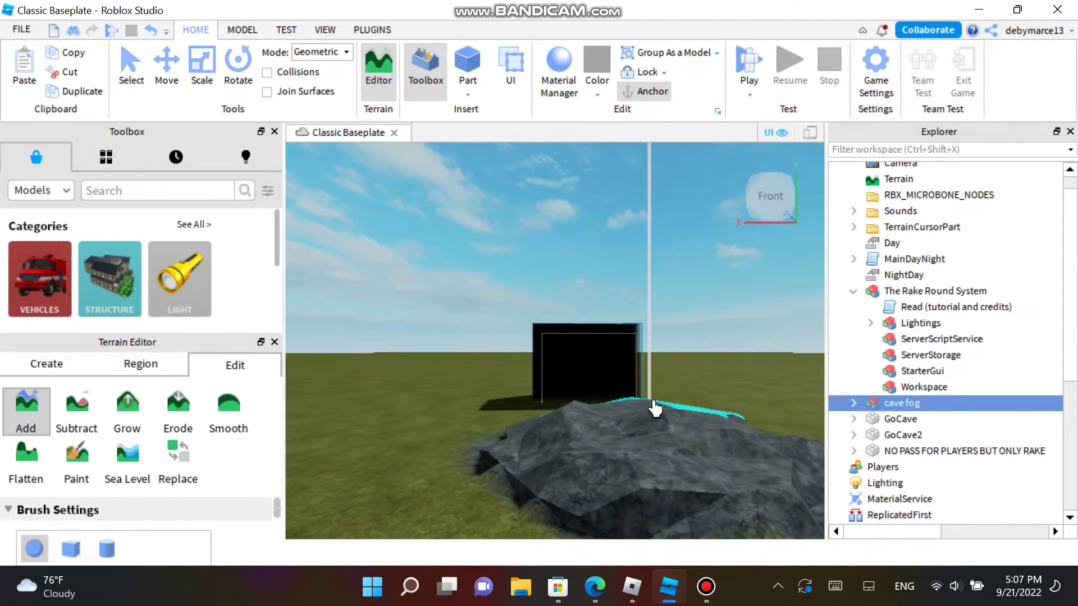
mouse_move(644, 427)
mouse_down()
mouse_move(638, 418)
mouse_move(302, 483)
mouse_move(440, 500)
mouse_move(645, 457)
mouse_move(627, 474)
mouse_move(662, 409)
mouse_move(644, 330)
mouse_move(584, 341)
mouse_move(569, 324)
mouse_move(584, 312)
mouse_move(577, 325)
mouse_up()
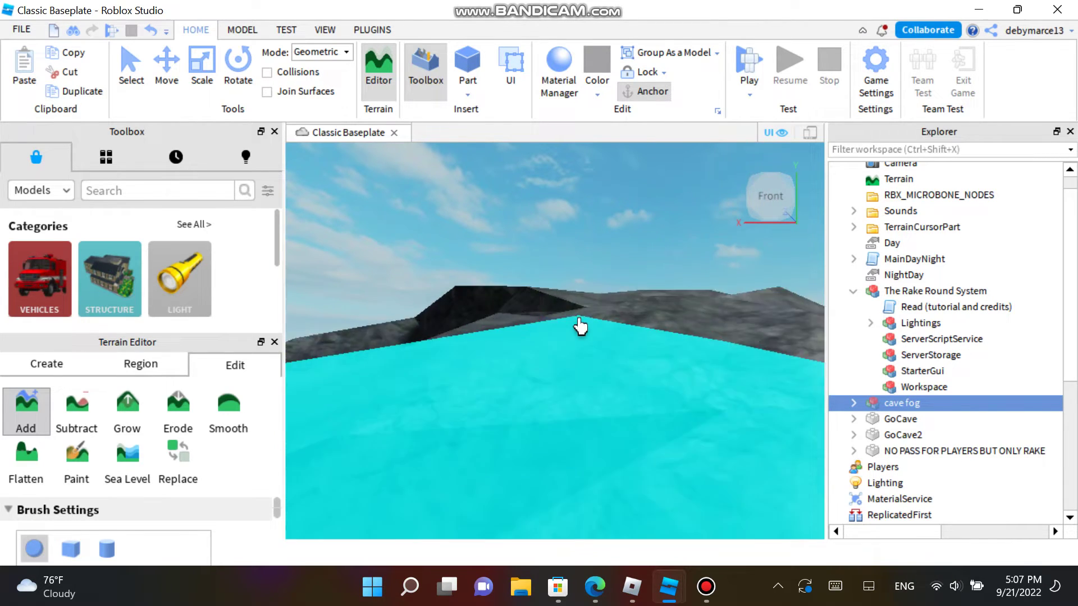
Build the rock mound up into a large dome by adding more terrain from the top view.
click(772, 168)
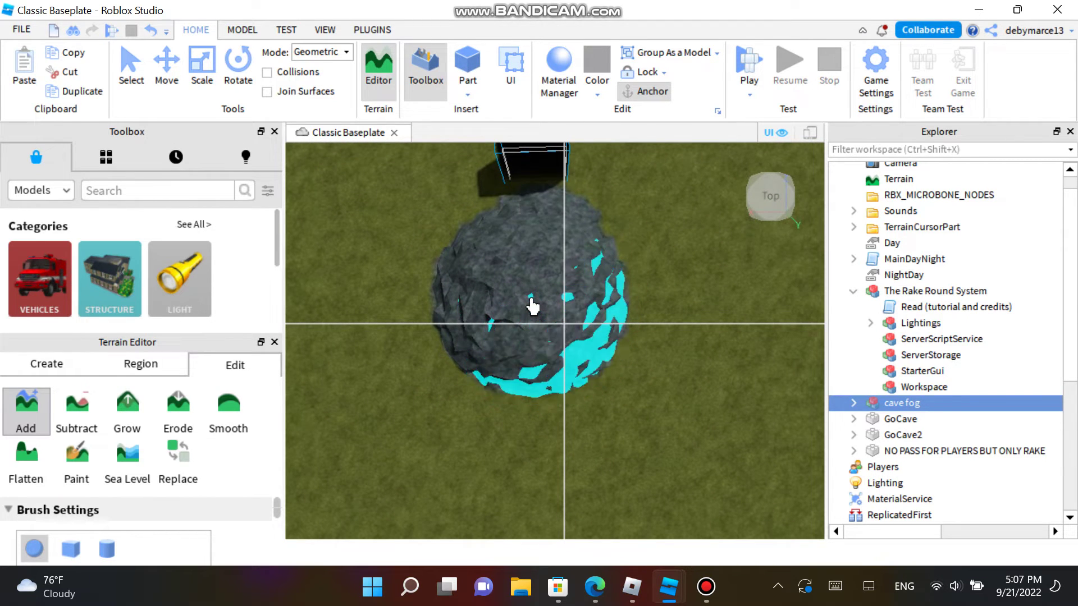
click(532, 306)
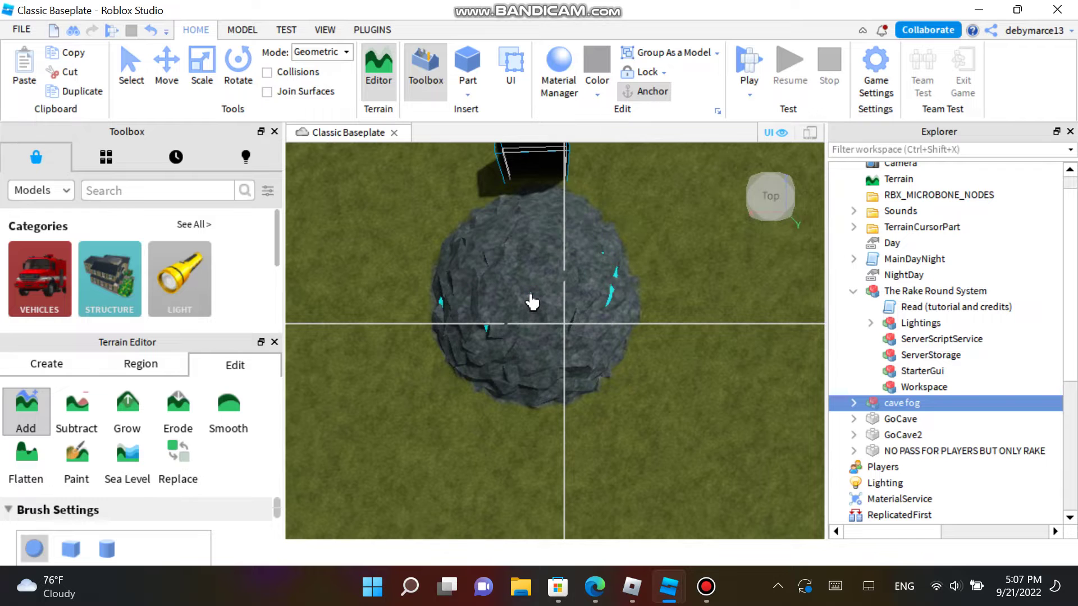
right_click(532, 302)
click(530, 301)
drag(531, 301, 529, 301)
click(764, 195)
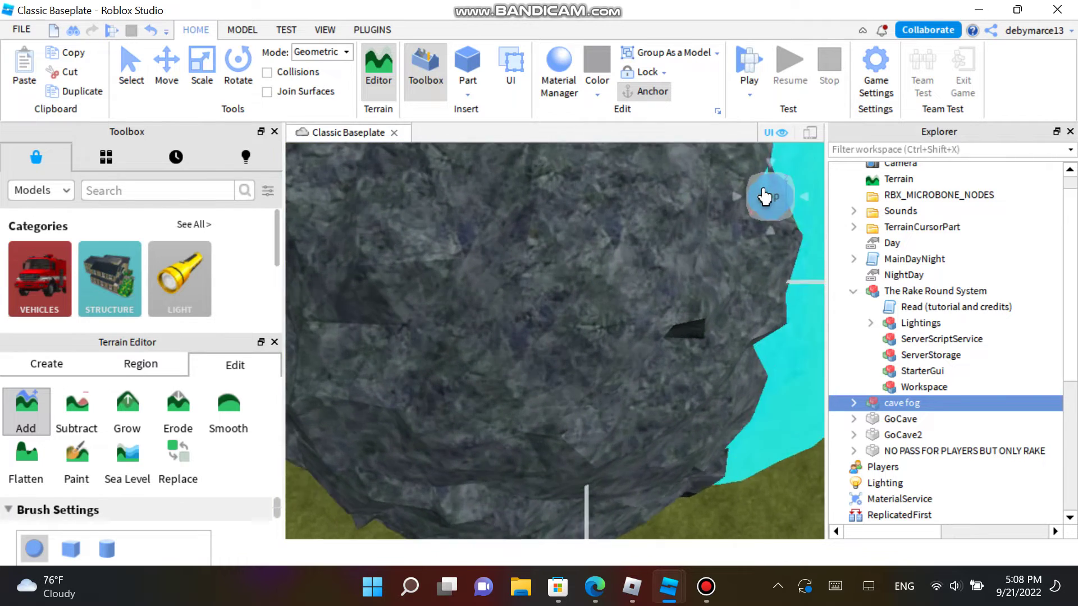
click(772, 234)
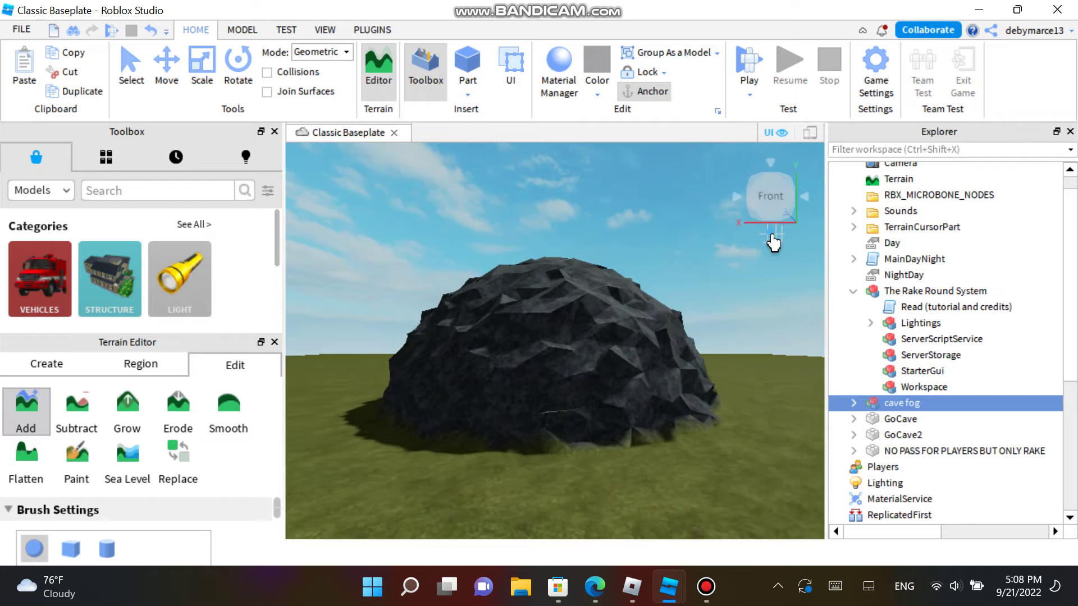
Carve into the front base of the rock dome with the Subtract terrain brush.
click(76, 425)
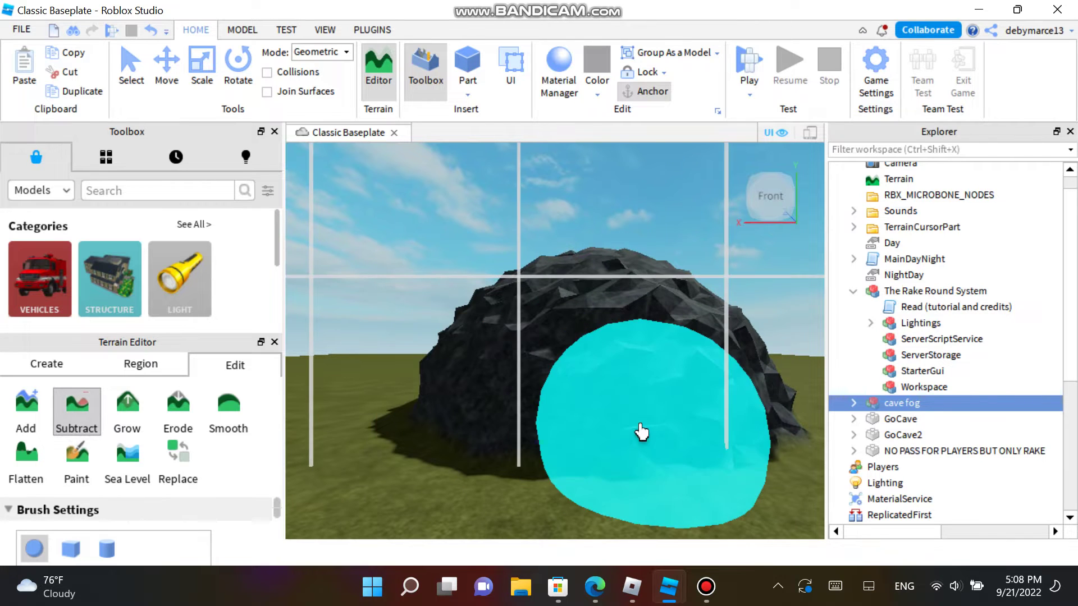
click(587, 411)
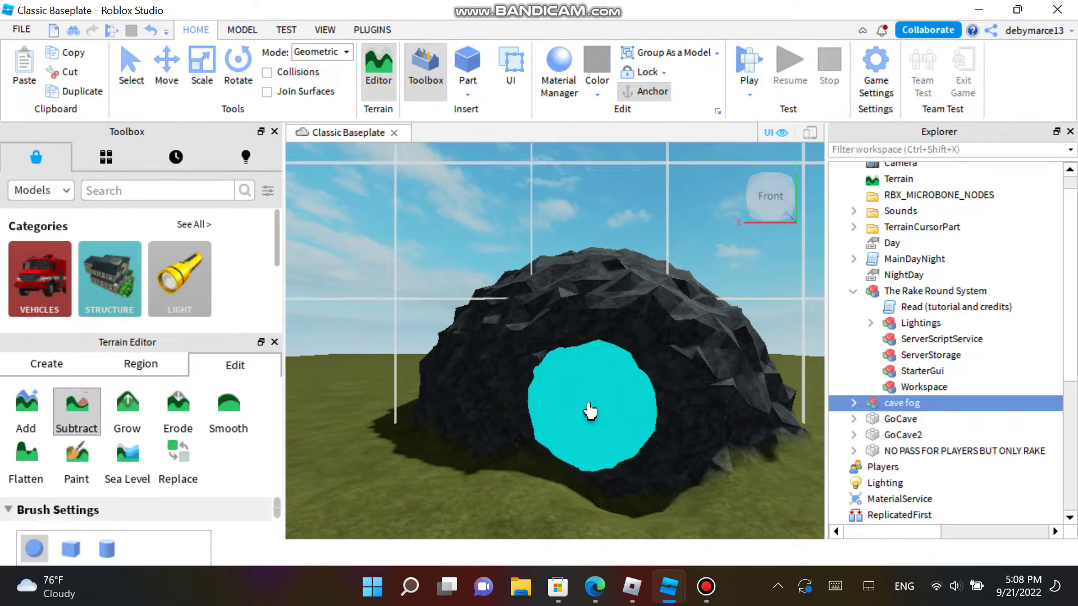
key(d)
key(w)
scroll(589, 411, down, 5)
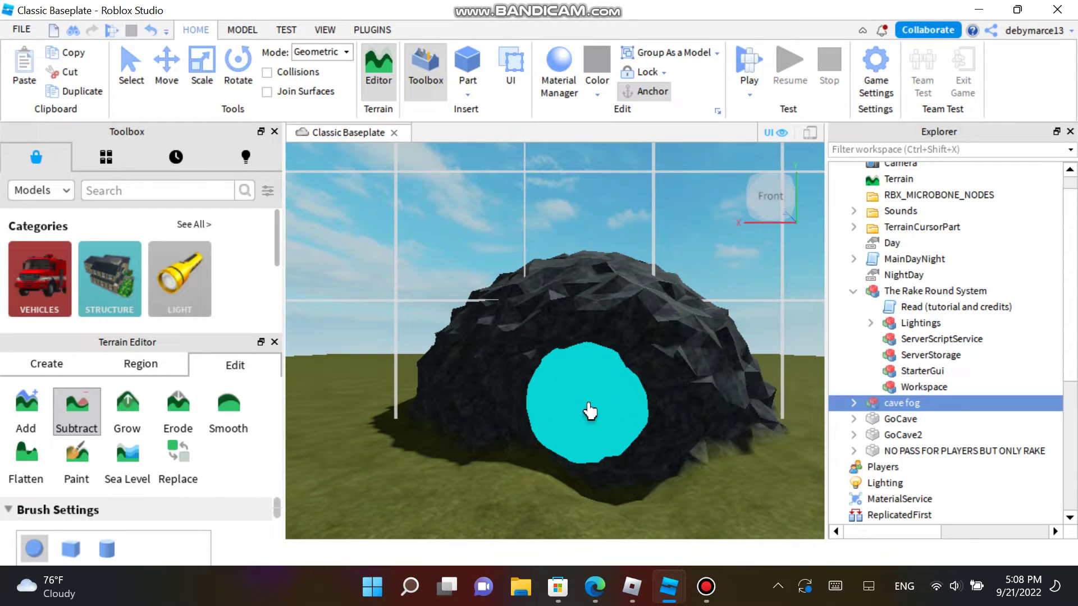
Fill the dug-out ground at the dome's front with the Grow brush using grass, and close the Terrain Editor and Toolbox.
drag(277, 523, 298, 564)
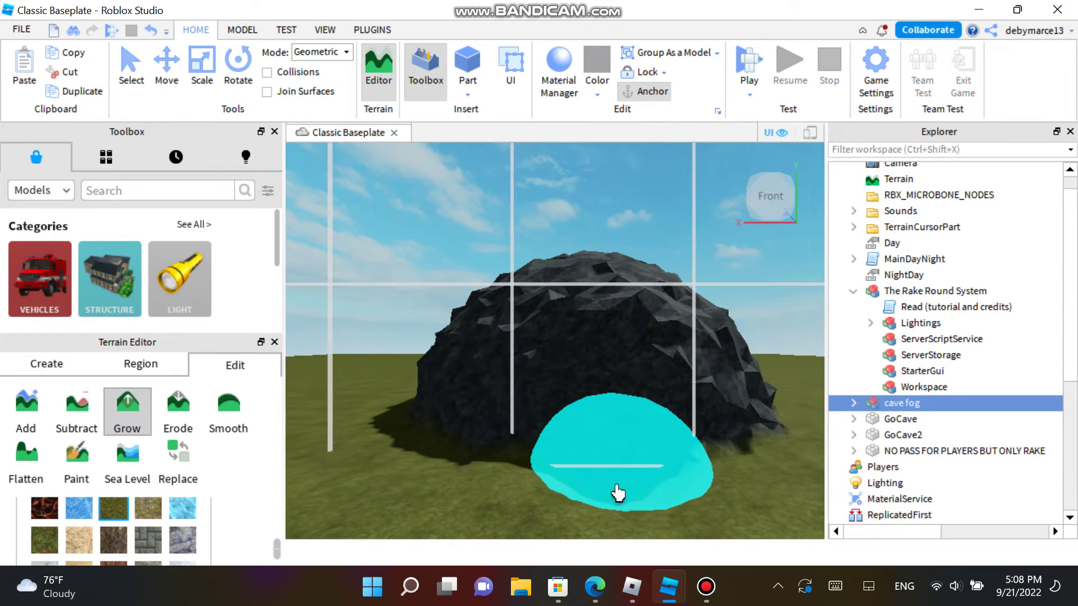
scroll(617, 492, up, 2)
scroll(612, 485, down, 2)
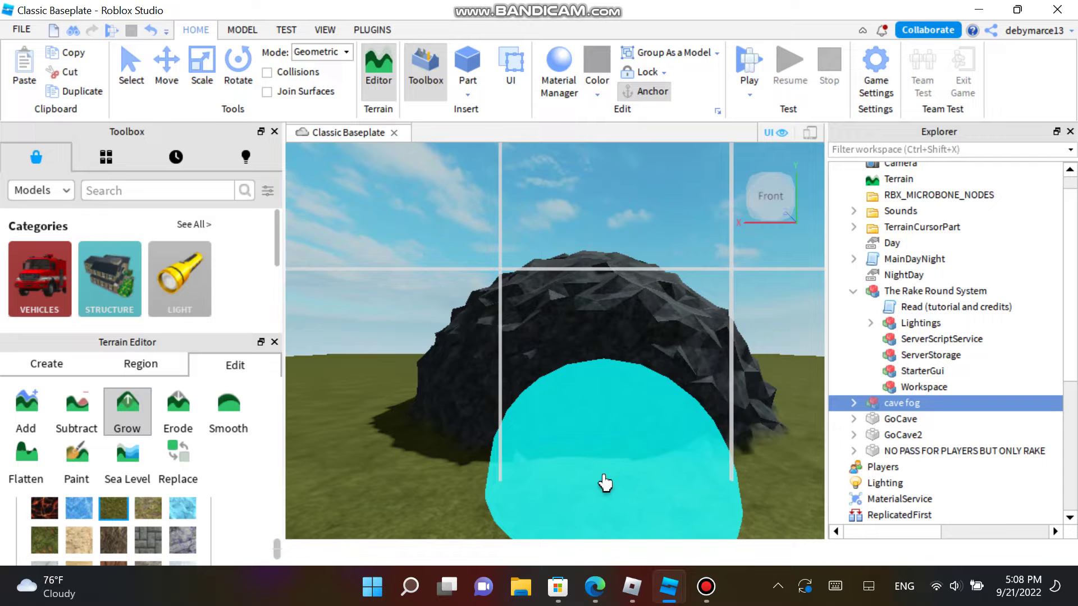
drag(702, 305, 702, 305)
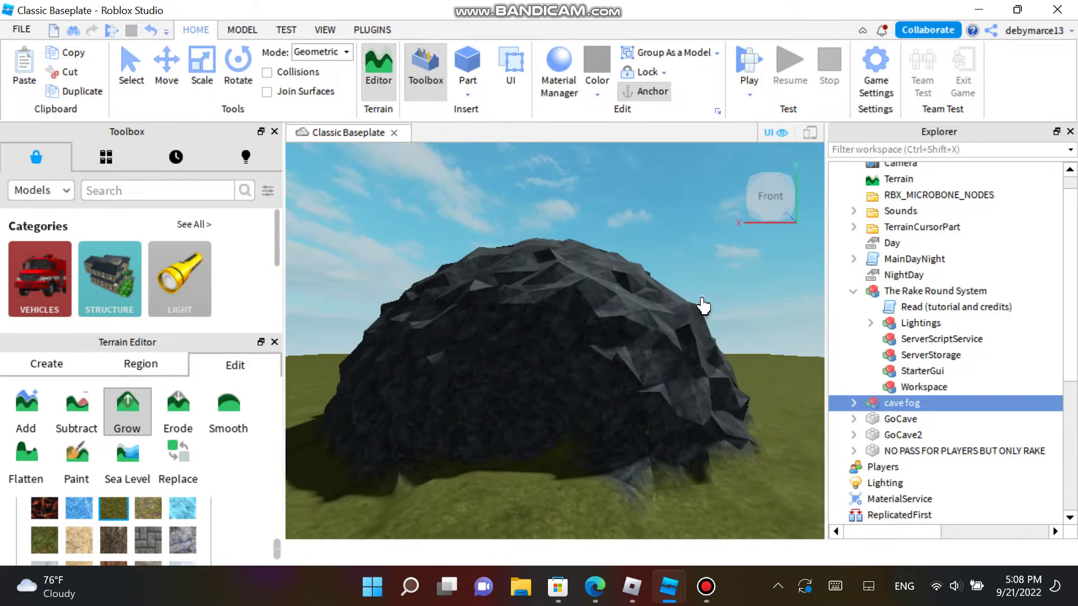
scroll(702, 299, down, 2)
click(274, 132)
click(274, 131)
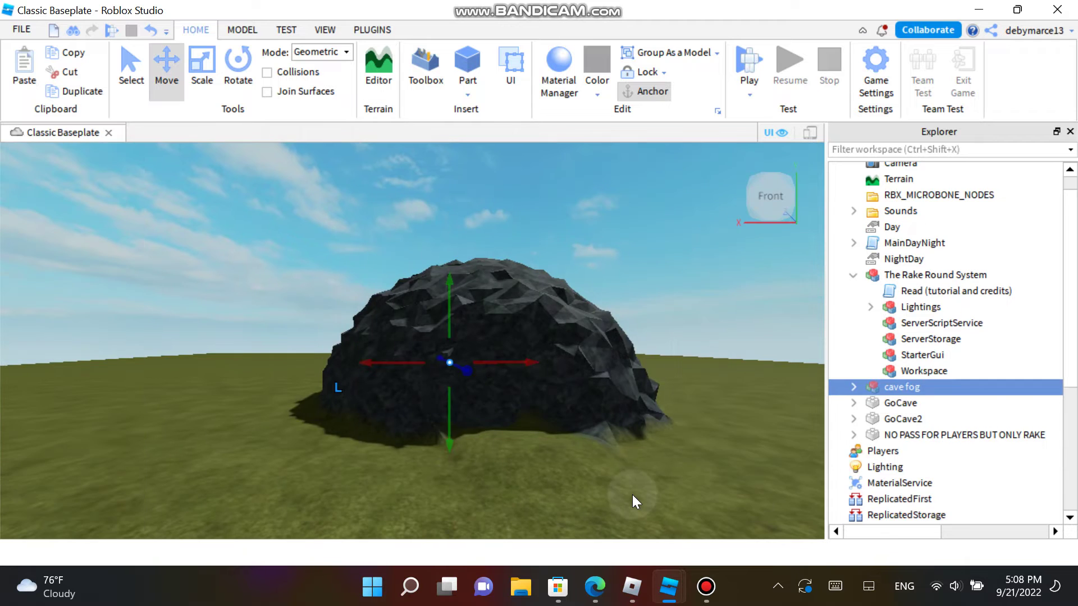
Move the cave fog out to the front of the rock dome and enlarge it into a cave entrance.
click(632, 494)
scroll(632, 494, up, 5)
click(426, 66)
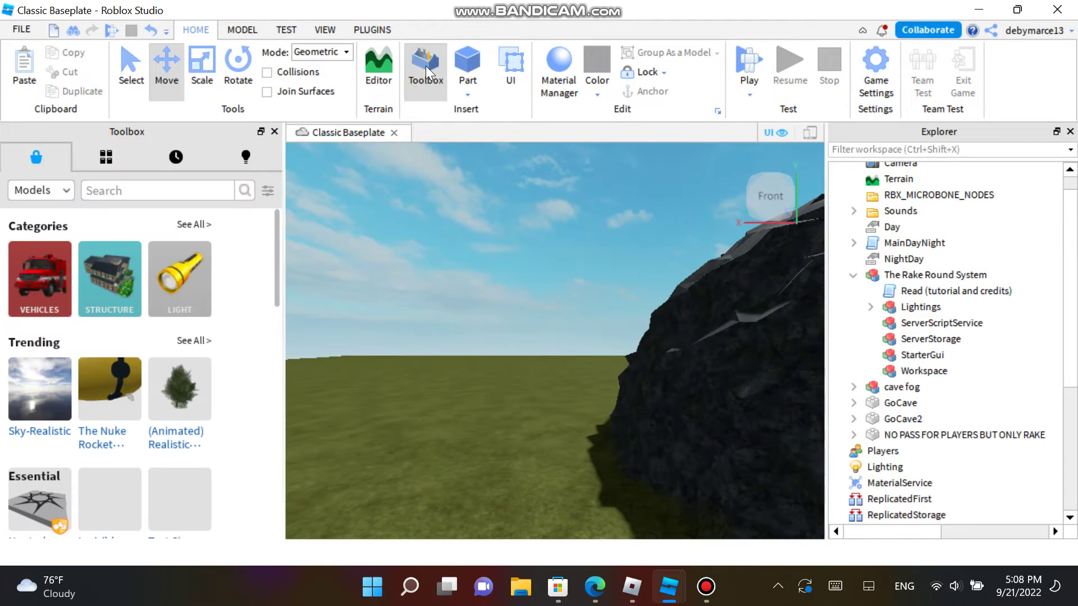
scroll(567, 351, up, 10)
scroll(567, 351, up, 3)
click(567, 355)
scroll(777, 189, down, 3)
click(778, 191)
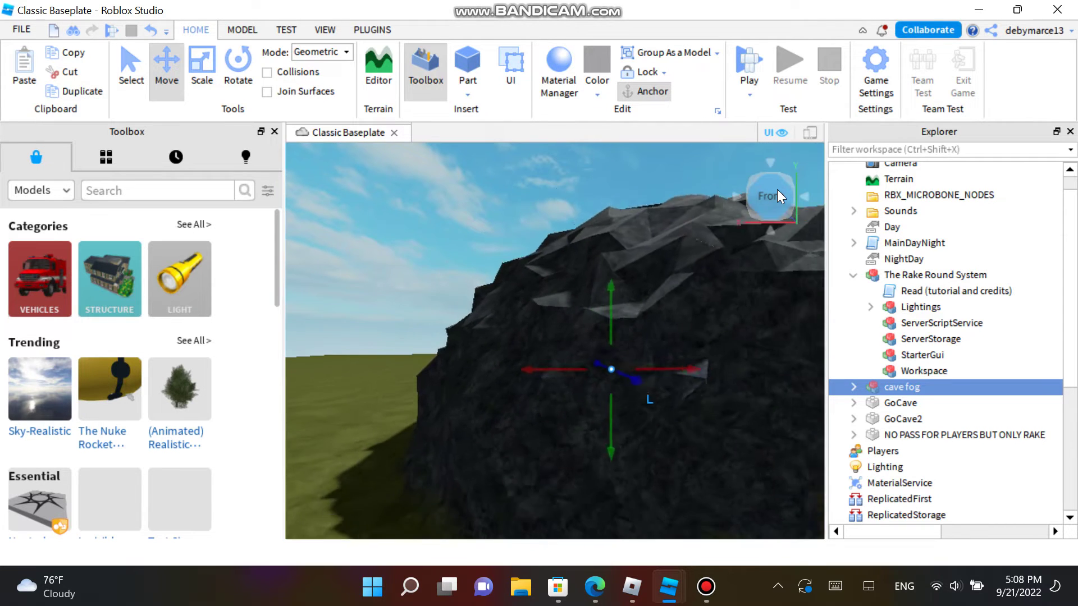
drag(595, 372, 695, 453)
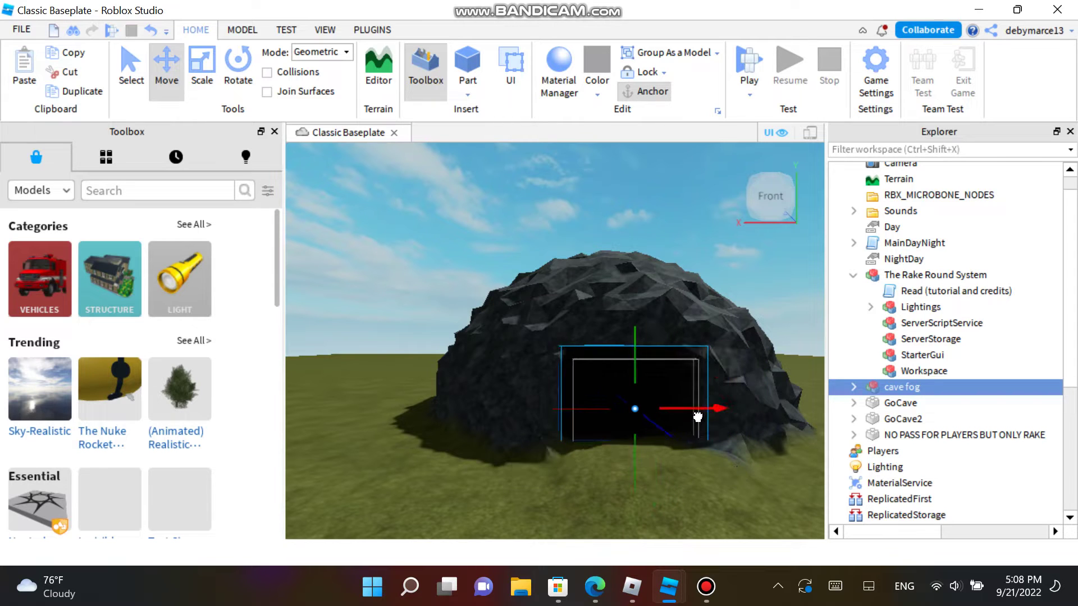
drag(697, 416, 676, 417)
drag(613, 326, 621, 298)
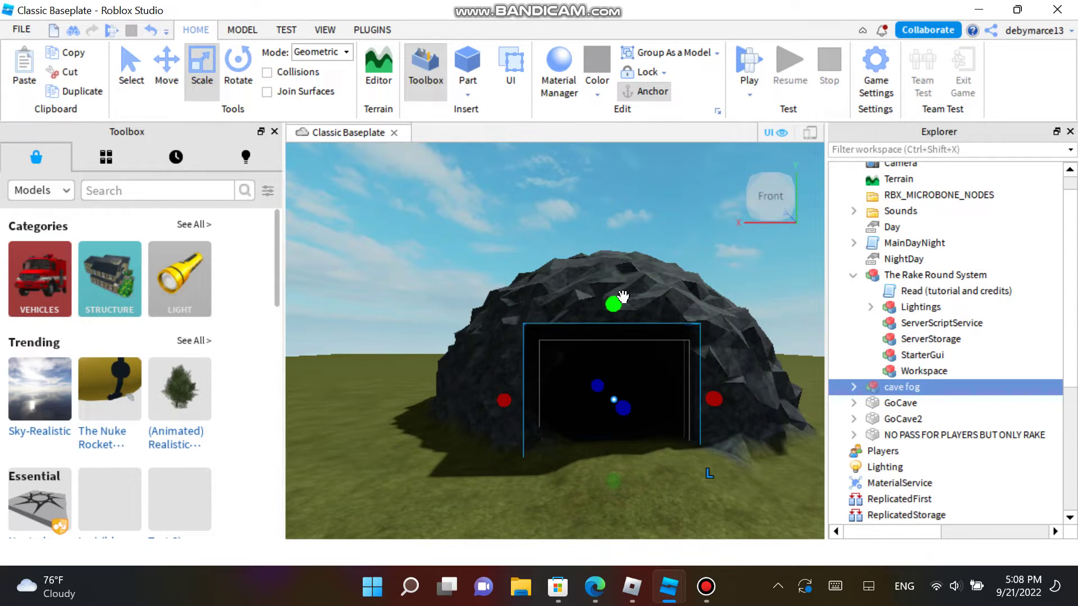
Move the NO PASS FOR PLAYERS BUT ONLY RAKE part to the cave entrance and scale it to cover the opening.
click(971, 436)
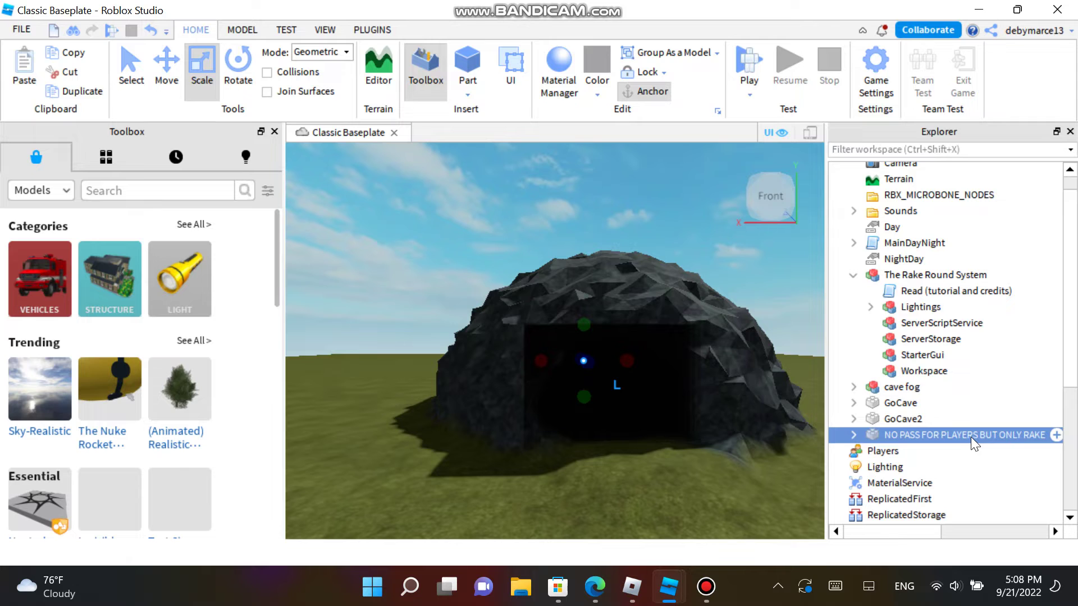
drag(630, 410, 679, 434)
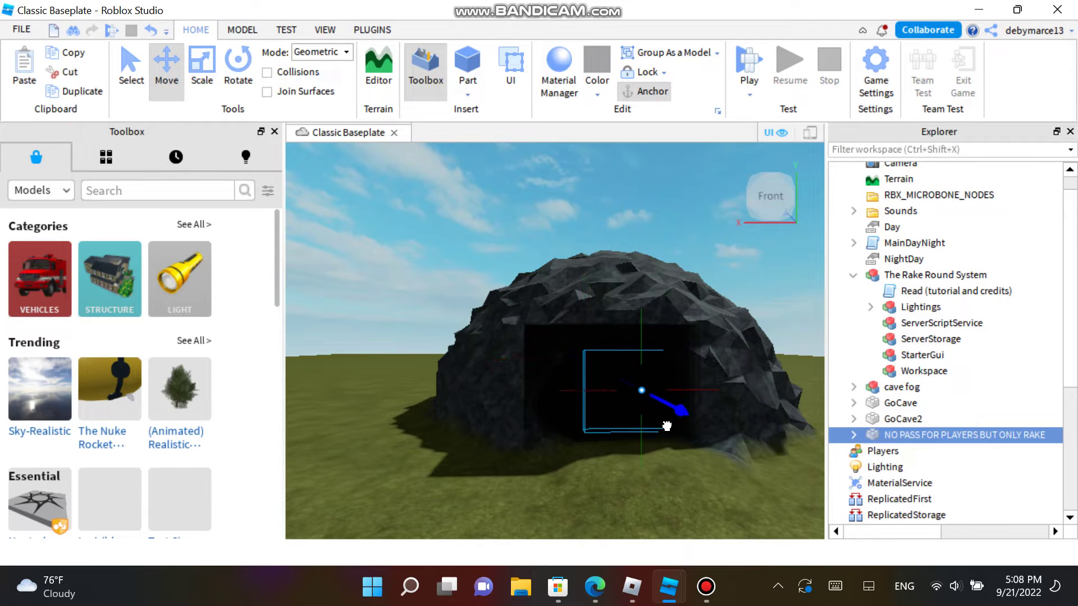
click(197, 83)
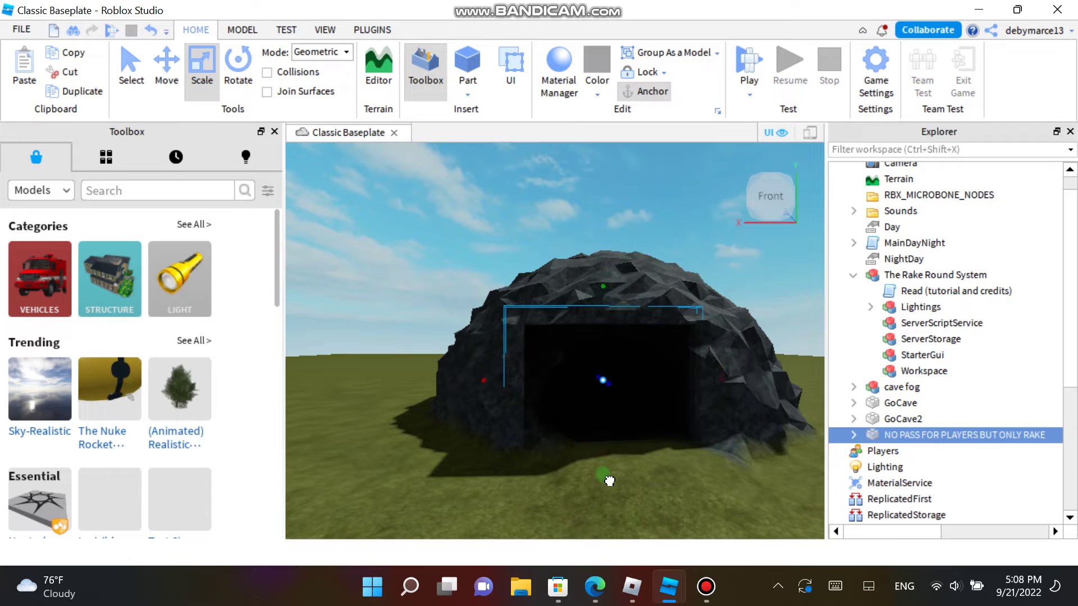
Position the GoCave and GoCave2 parts at the cave entrance and collapse The Rake Round System model.
click(903, 403)
click(163, 84)
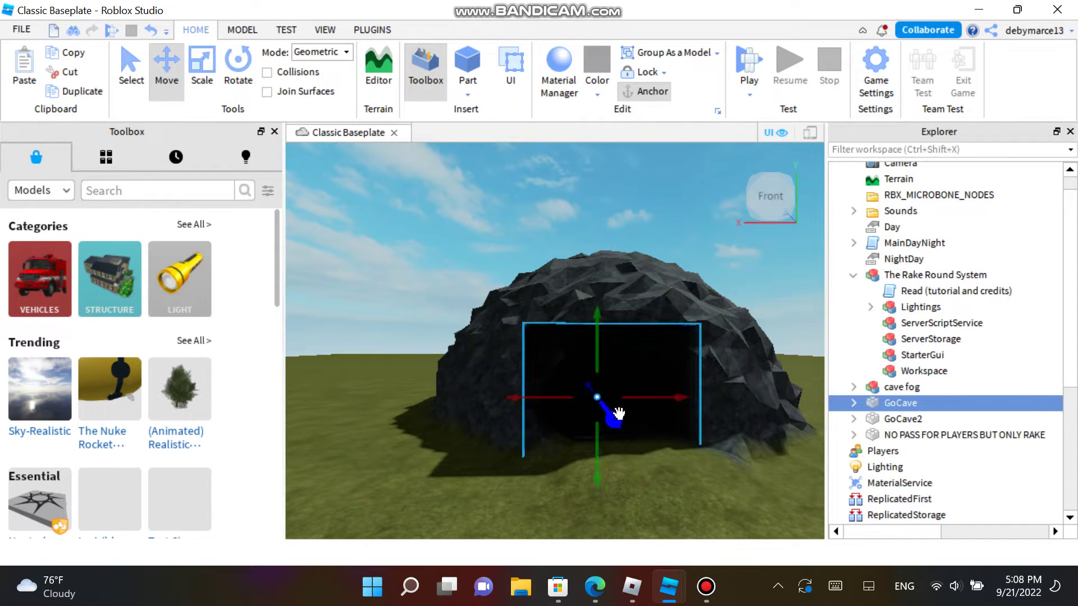
click(913, 418)
drag(662, 381, 681, 354)
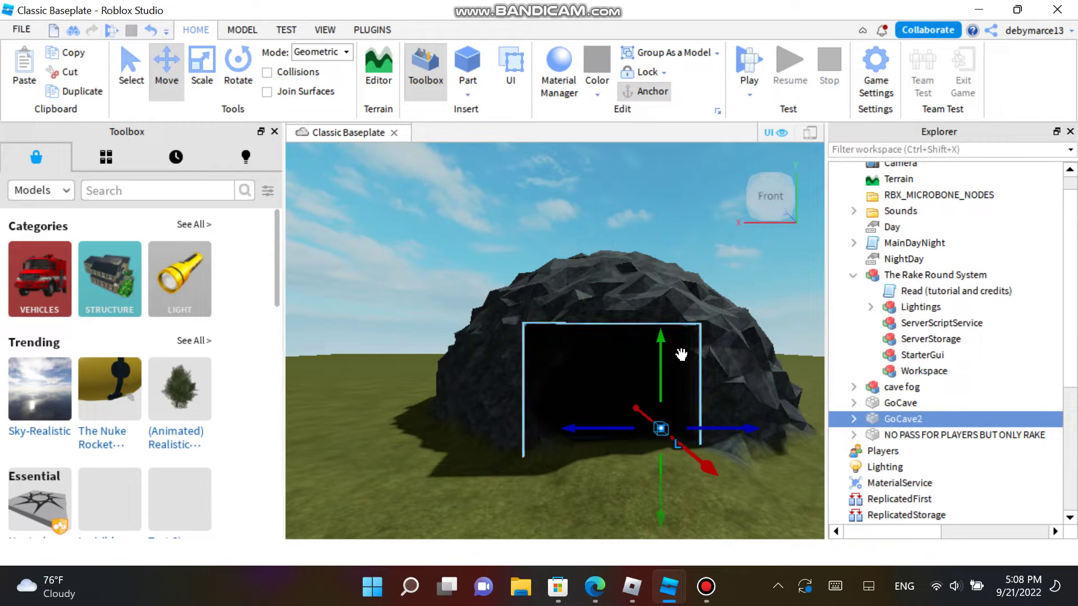
click(854, 275)
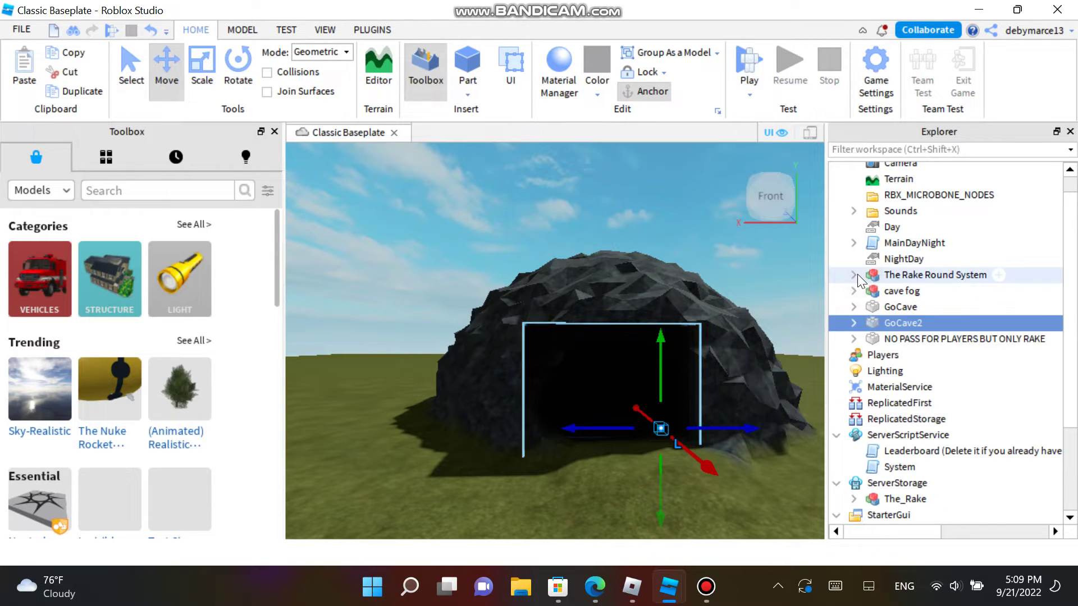
click(611, 200)
scroll(611, 200, up, 5)
scroll(611, 200, down, 6)
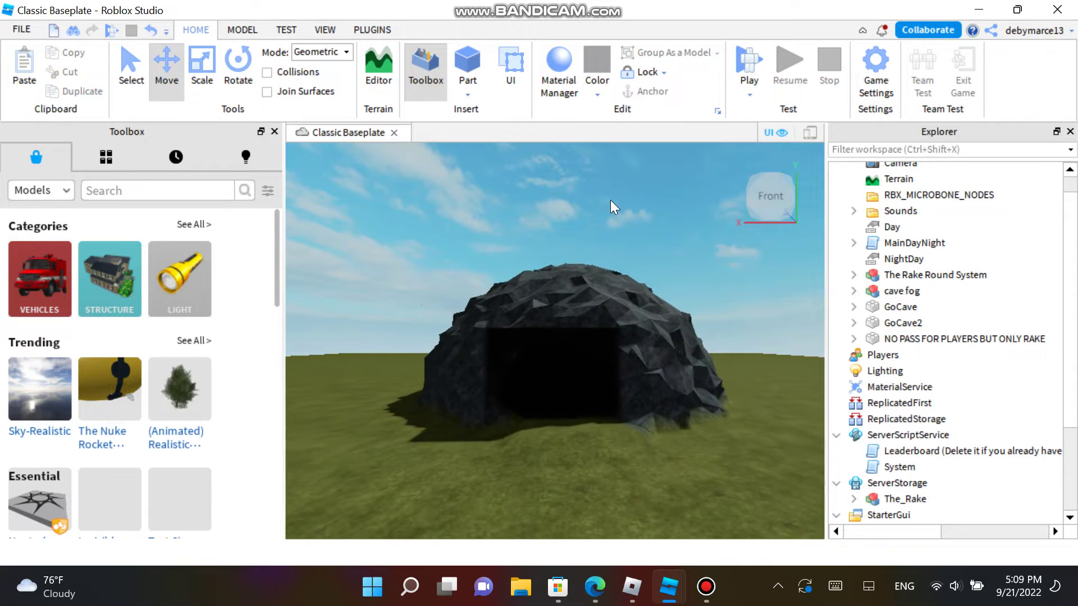
Search the Toolbox models for "baseplate".
click(129, 198)
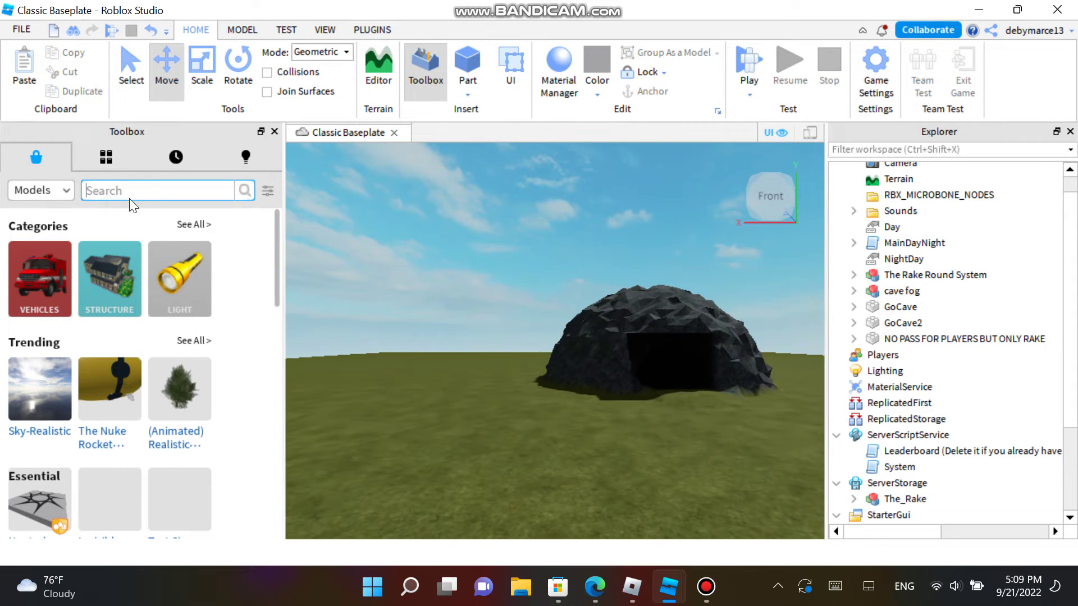
text(baseplate)
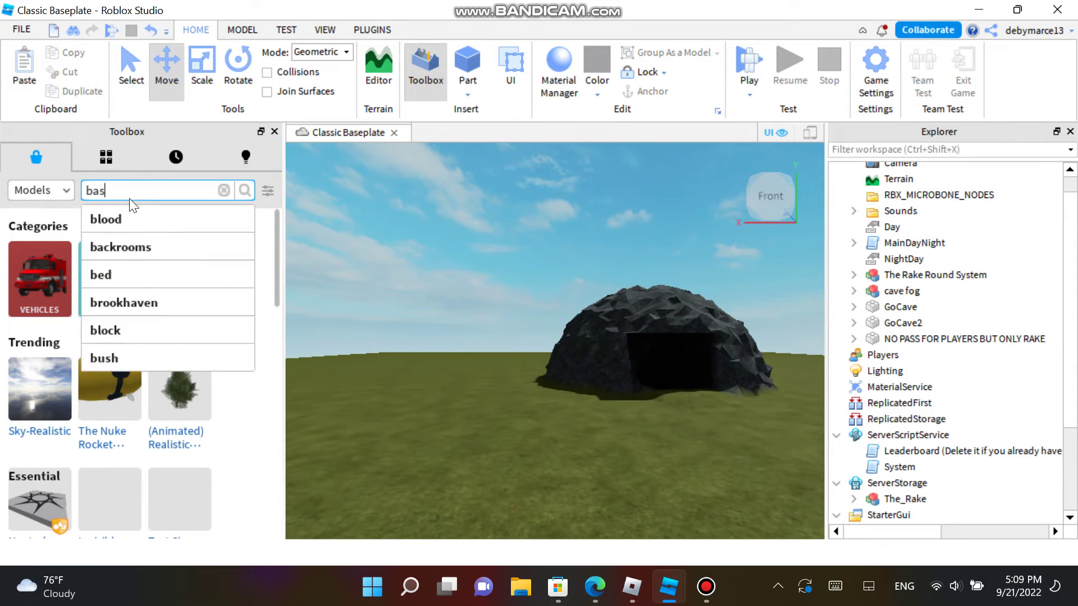
key(Return)
right_drag(672, 422, 672, 422)
key(a)
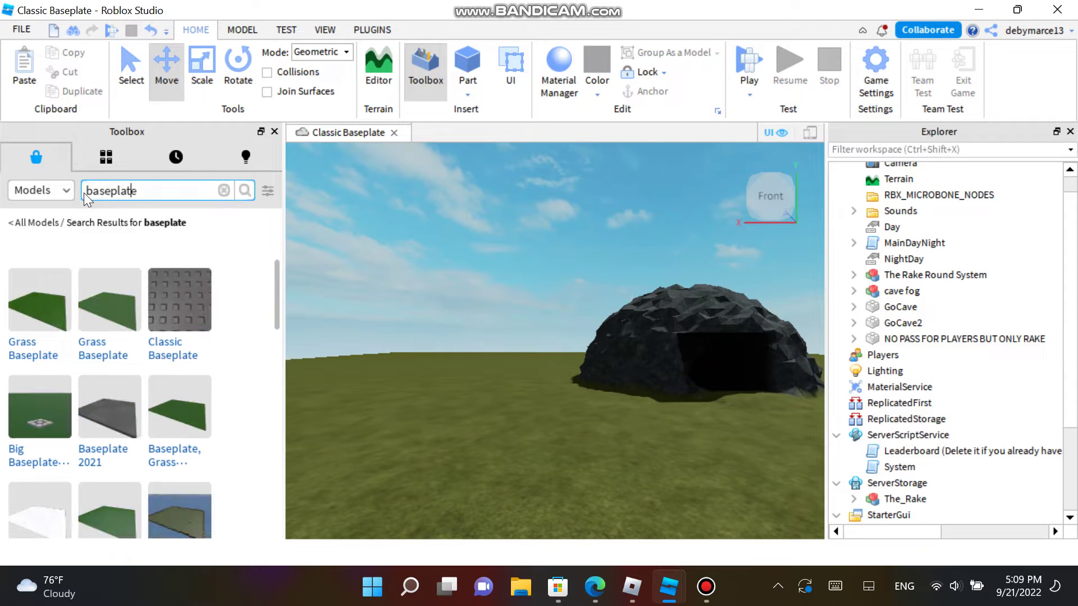
Search the Toolbox models for "baseplate walls" and insert the Baseplate Map Walls model around the map.
click(224, 190)
text(walls)
key(Return)
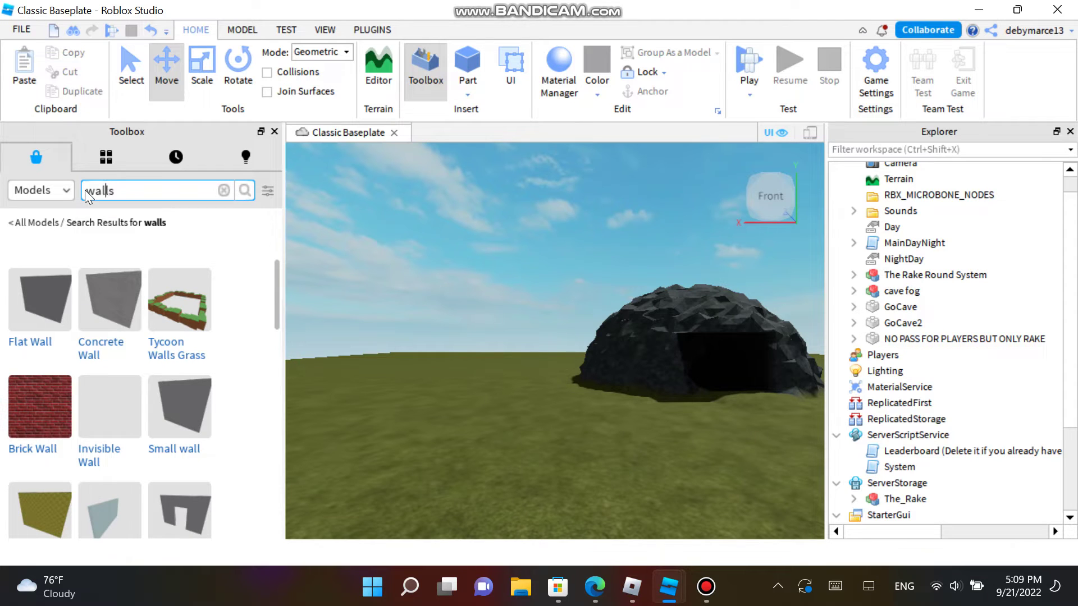
text(baseplat)
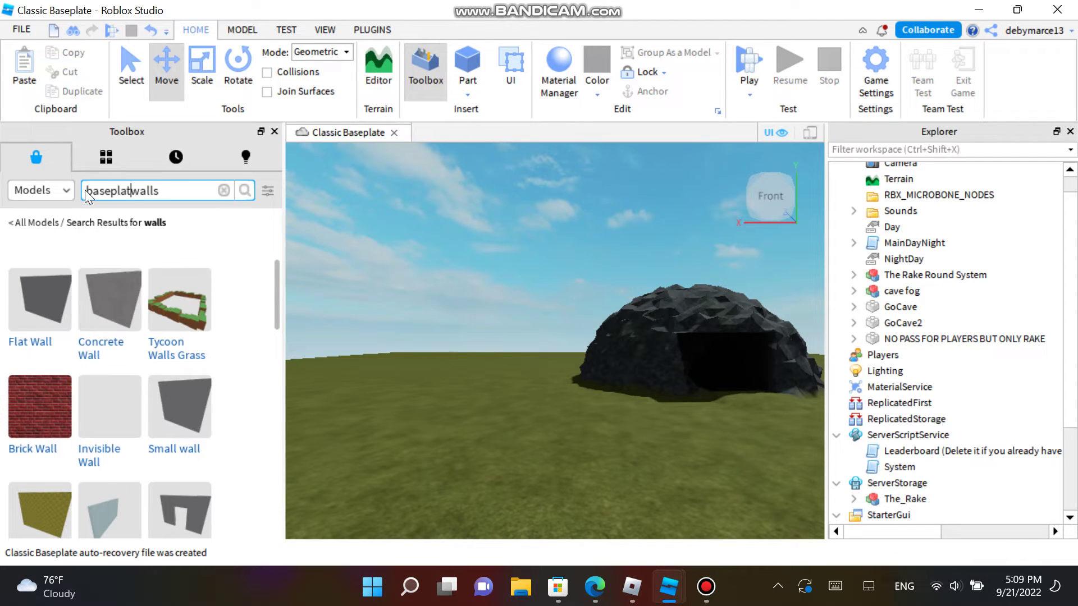
text(e)
key(Return)
mouse_move(27, 274)
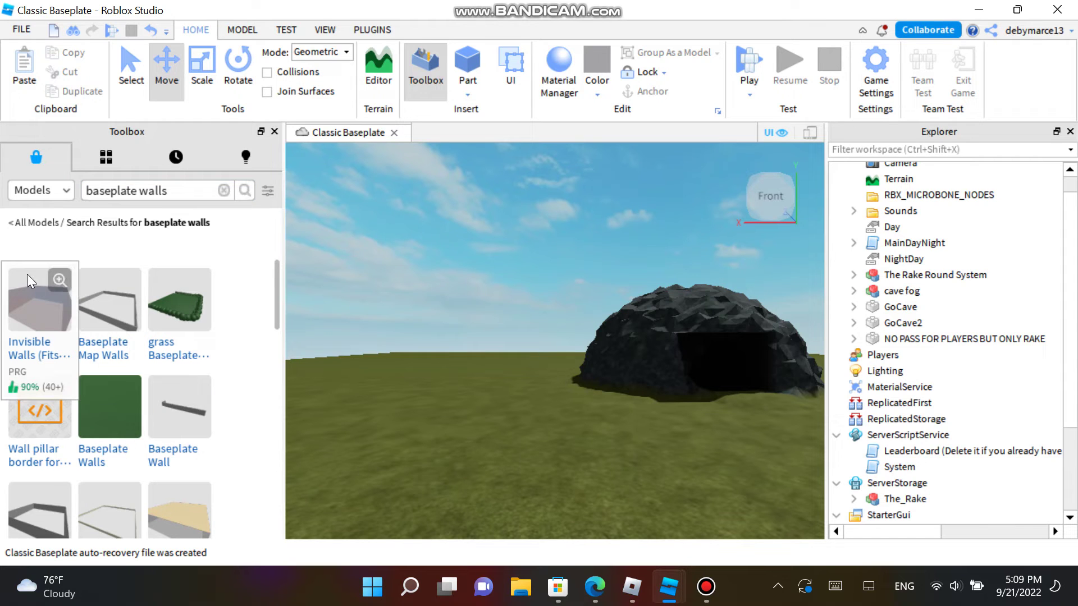
drag(122, 311, 798, 437)
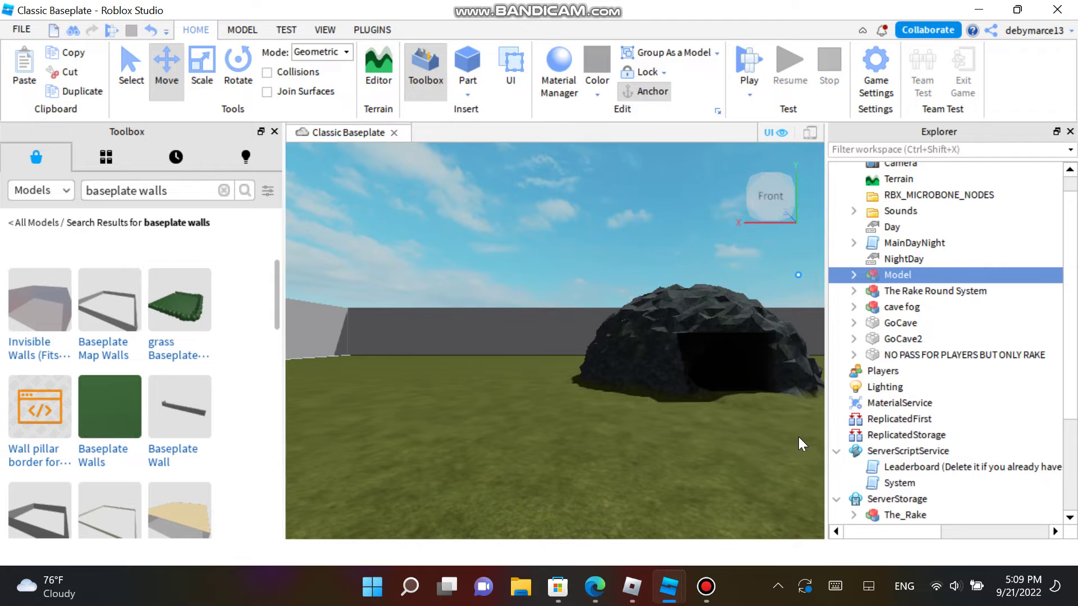
Align the inserted wall model with the edges of the grass baseplate, working from the top view.
key(f)
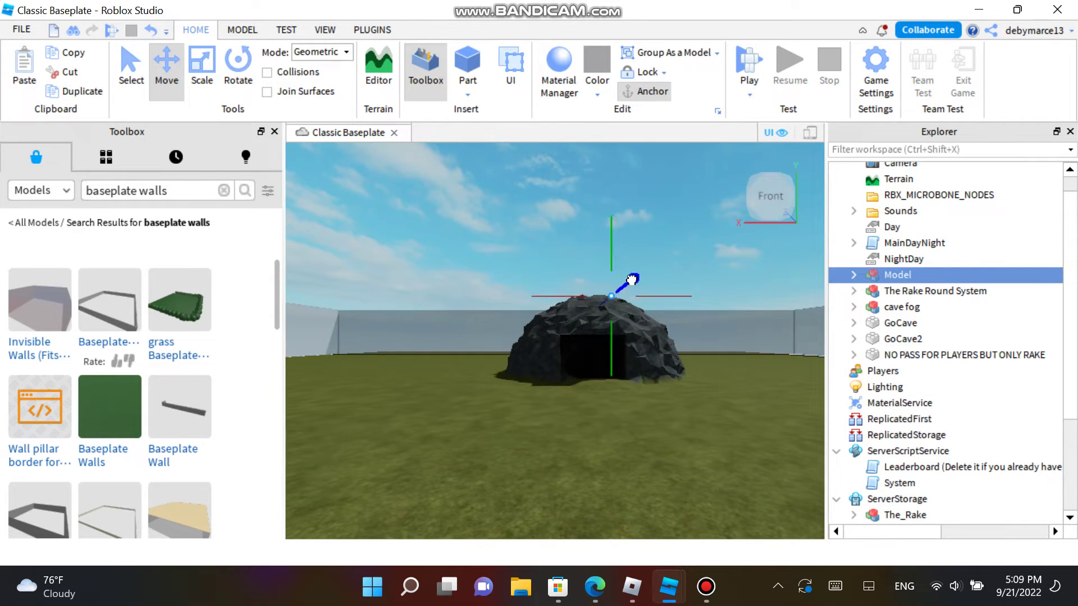
click(772, 179)
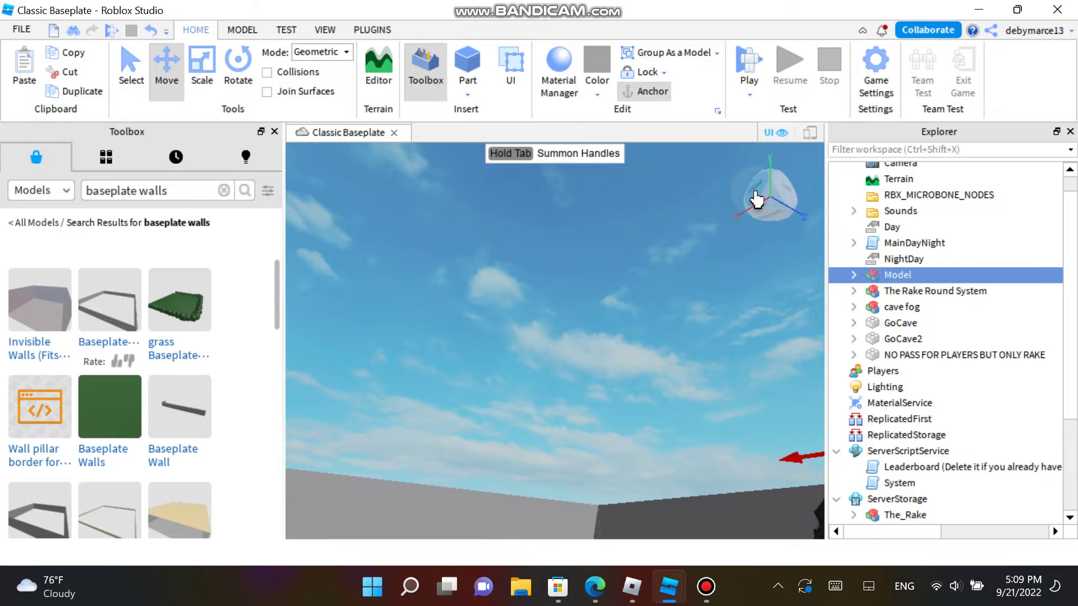
click(757, 199)
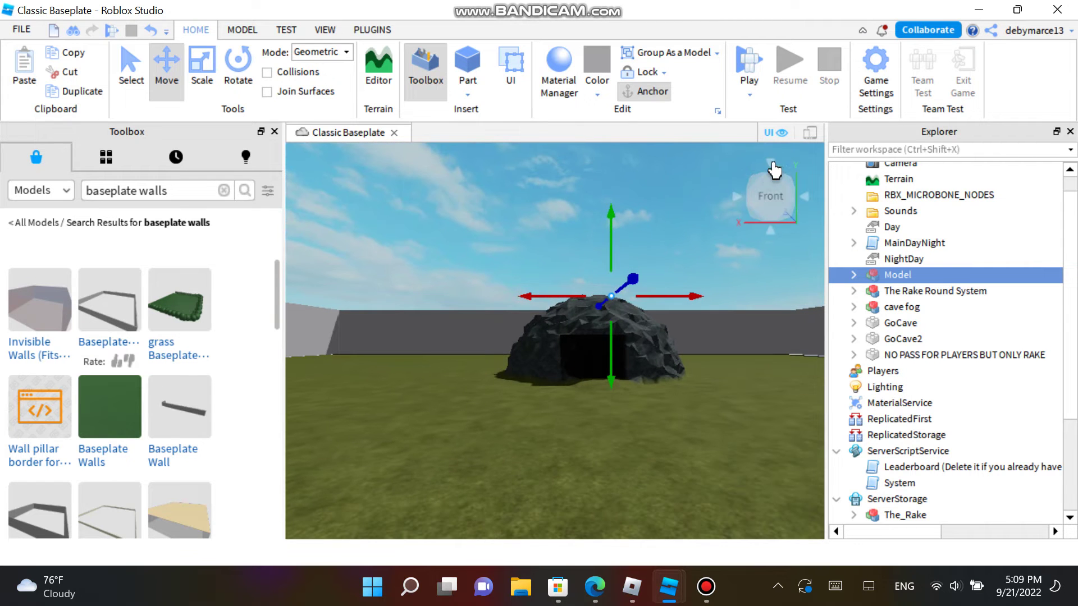
click(771, 162)
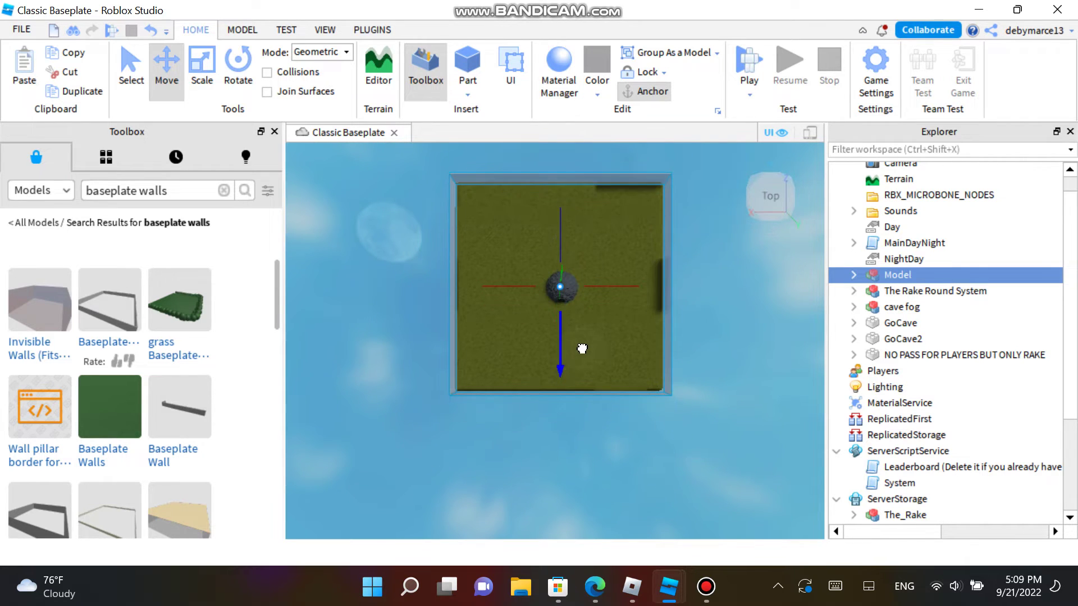
click(681, 469)
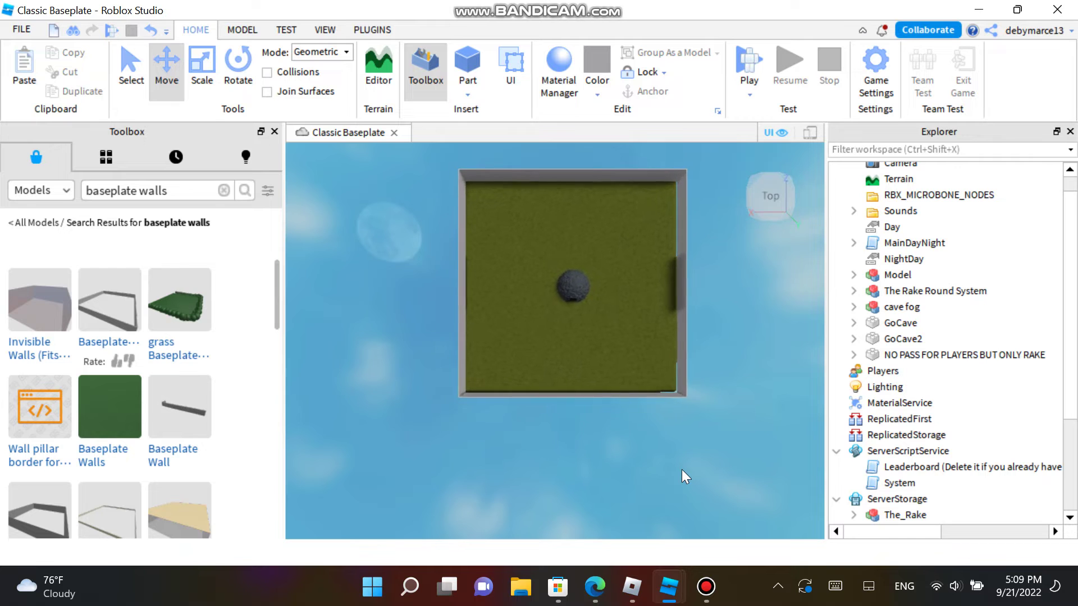
Examine how the walls enclose the baseplate from above and from the front.
key(w)
key(a)
key(d)
key(w)
key(d)
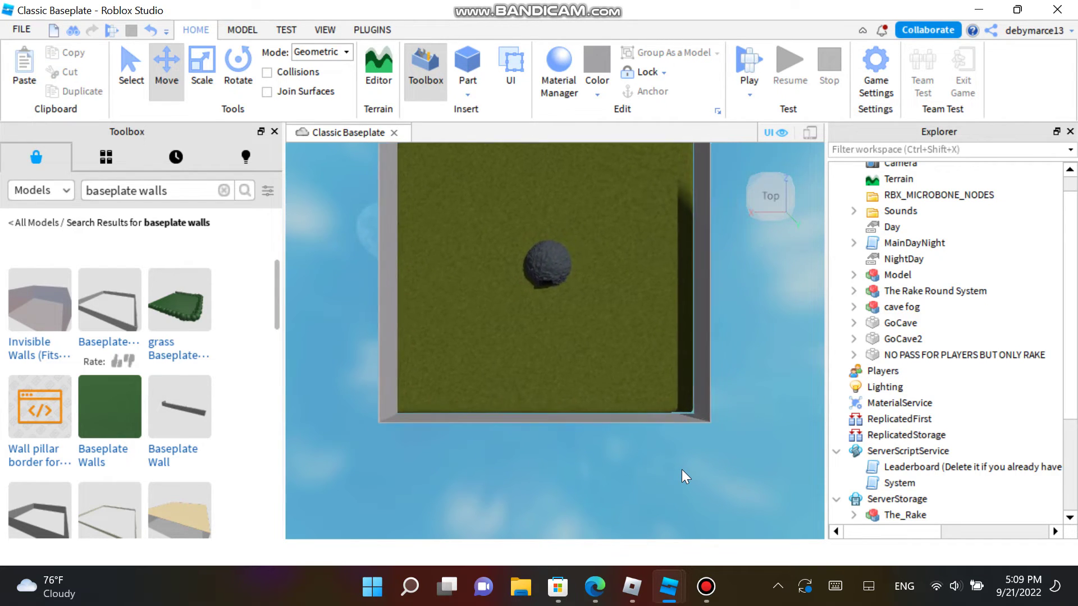
key(w)
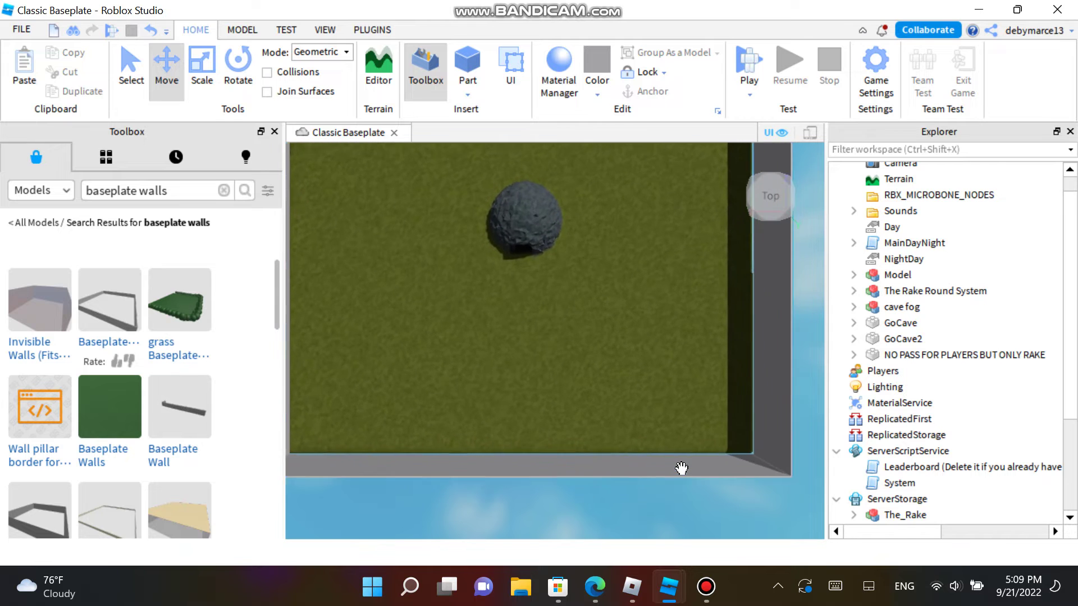
key(w)
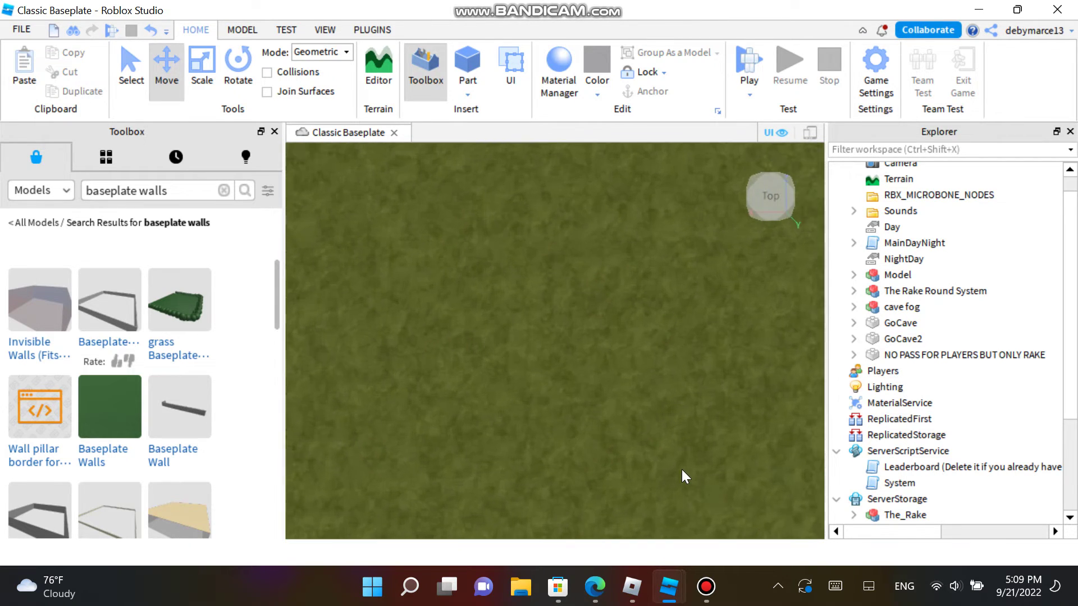
click(770, 231)
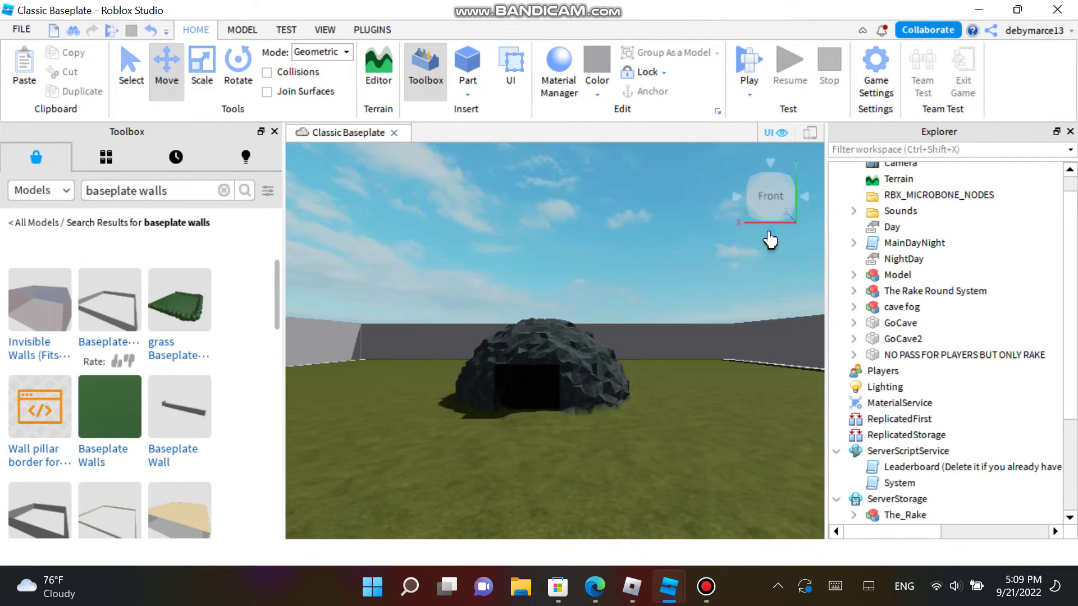
Search the Toolbox models for "the rake trees".
text(the rake trees)
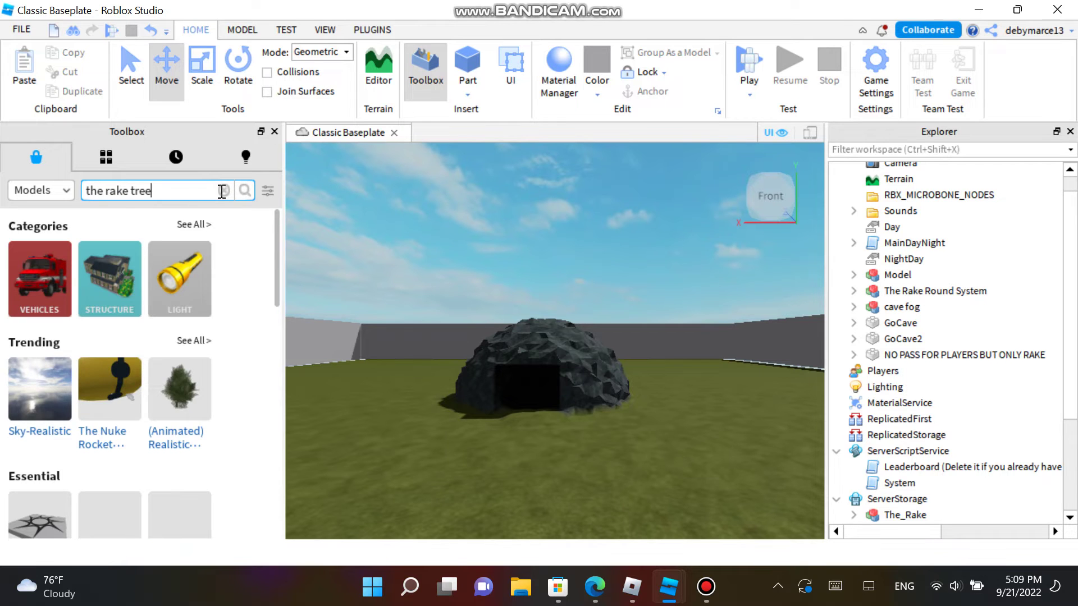
key(Return)
scroll(725, 376, down, 2)
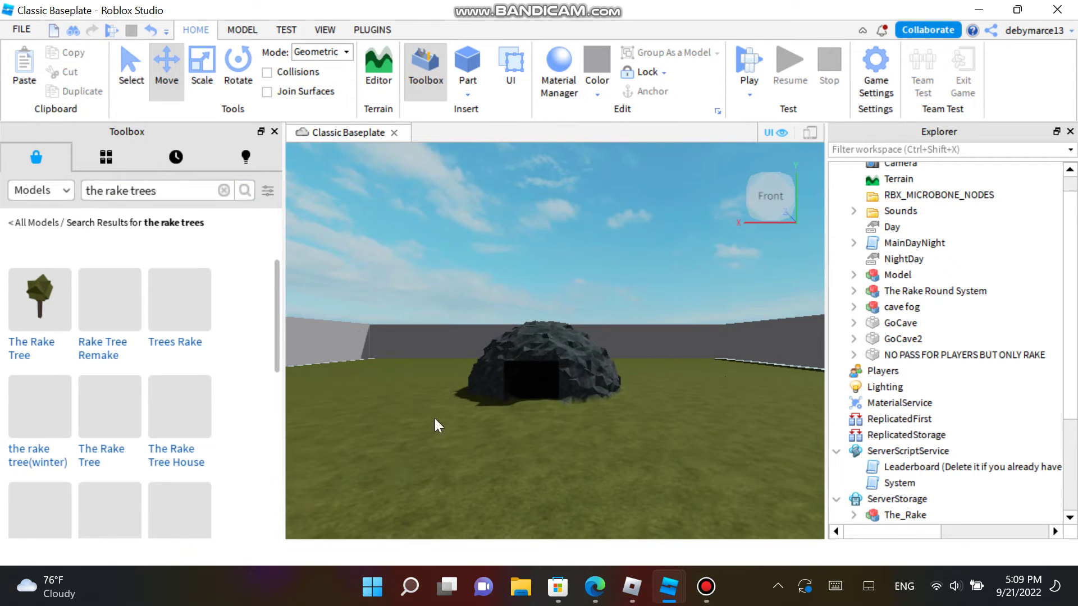
Try out the Trees Rake model on the map and remove it again.
drag(170, 324, 232, 347)
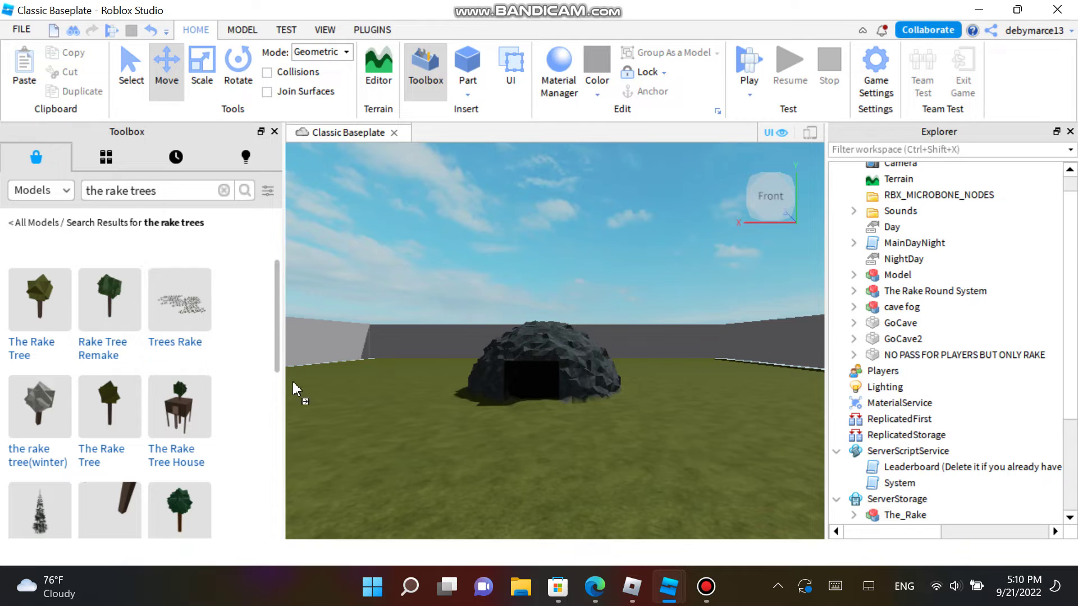
drag(640, 463, 593, 426)
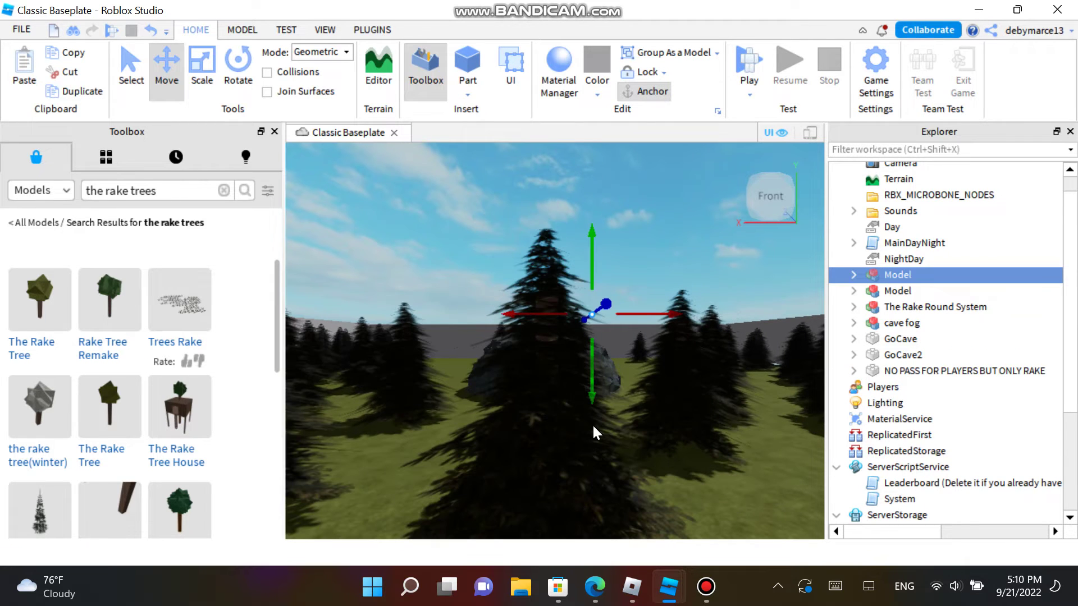
click(63, 76)
Insert the "Trees for your rake" model from the search results into the walled map.
drag(277, 349, 302, 427)
drag(129, 339, 142, 344)
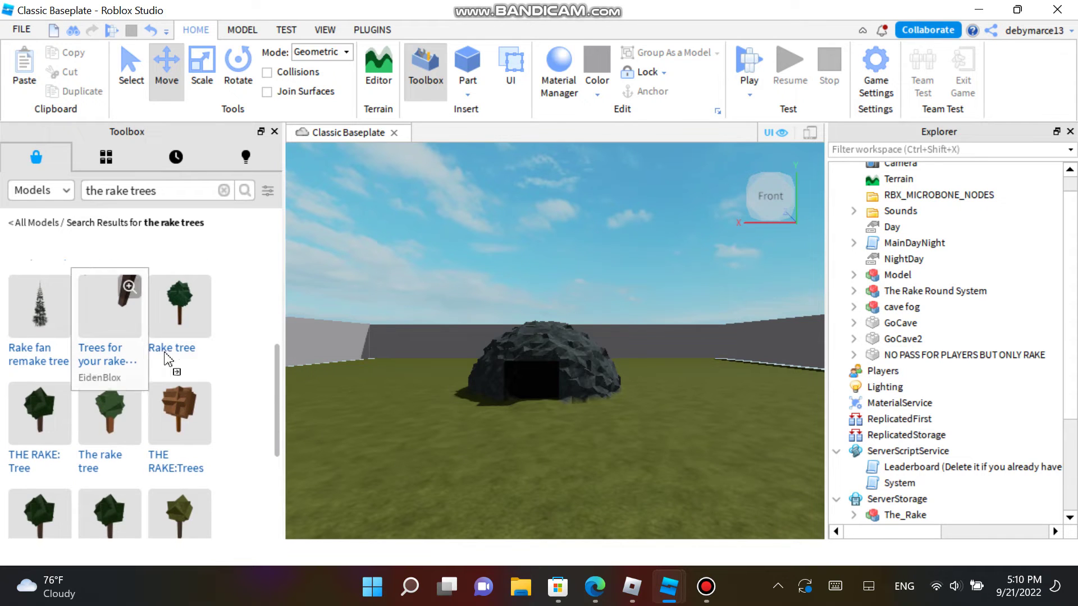
drag(552, 525, 496, 257)
drag(597, 429, 589, 432)
Shift the floating TREES folder sideways above the map, checking its spread from below.
click(791, 202)
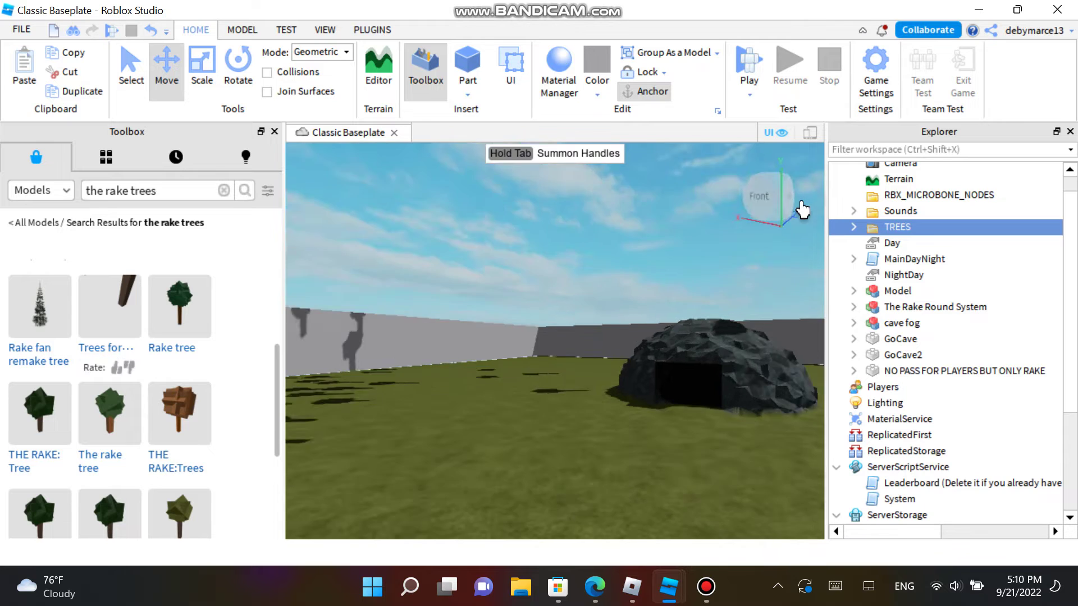
click(802, 202)
click(770, 230)
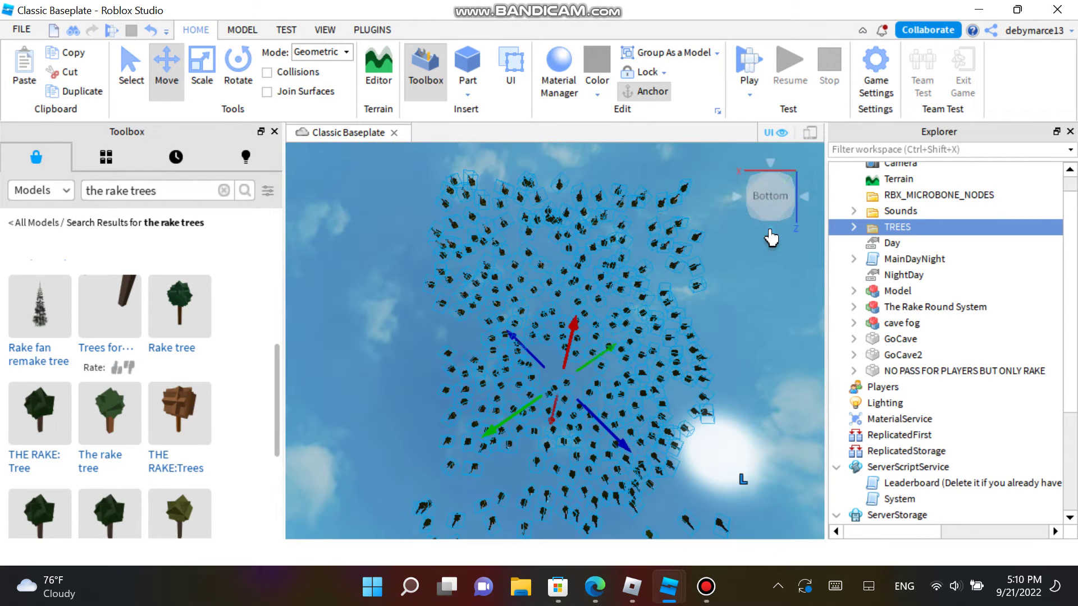
drag(504, 422, 311, 531)
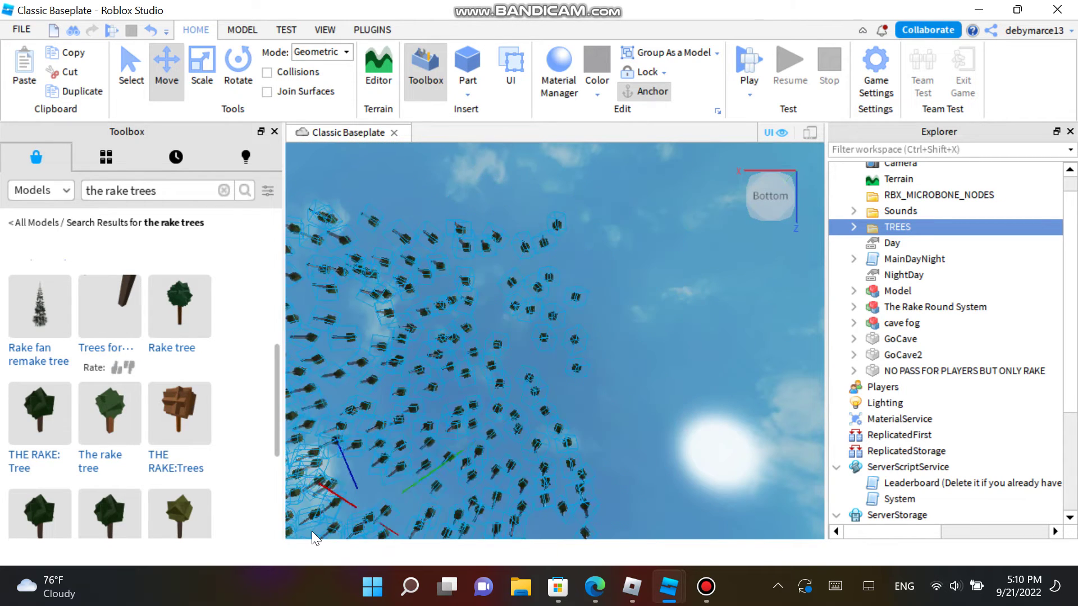
click(772, 162)
click(777, 168)
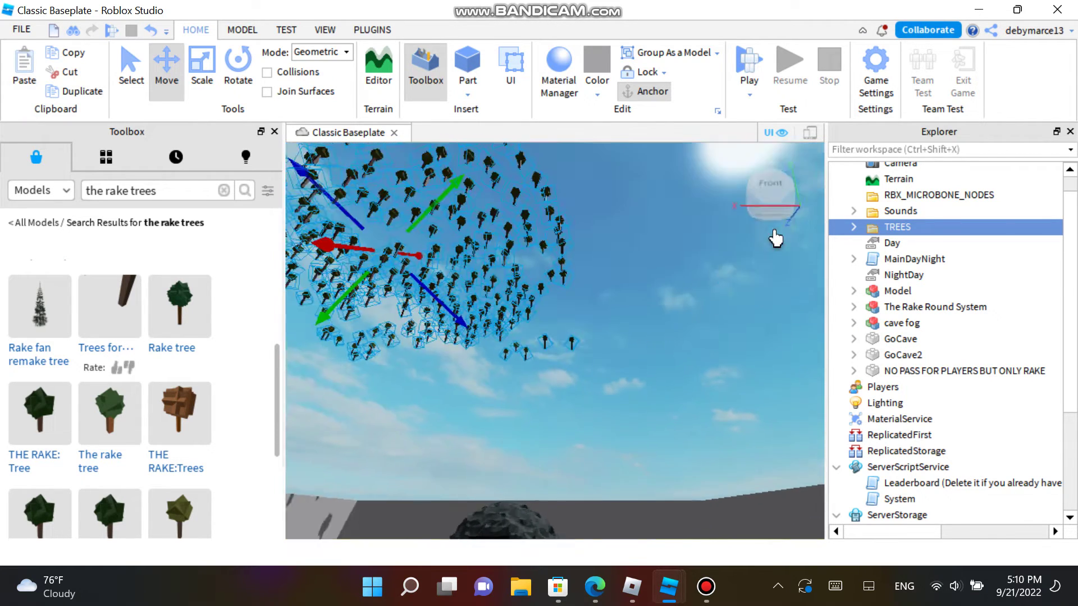
click(772, 232)
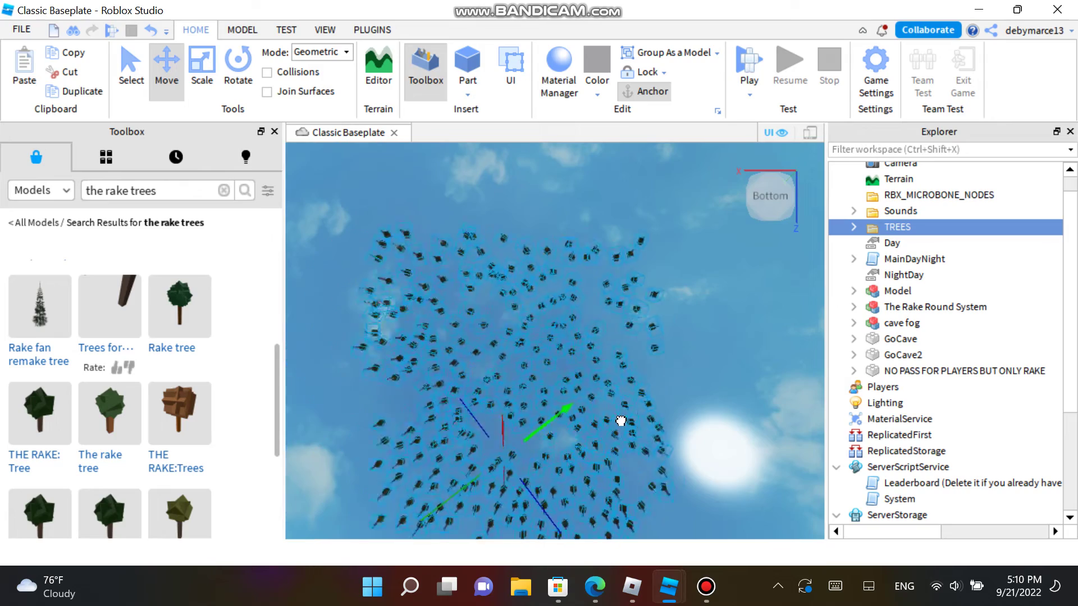
scroll(621, 419, up, 10)
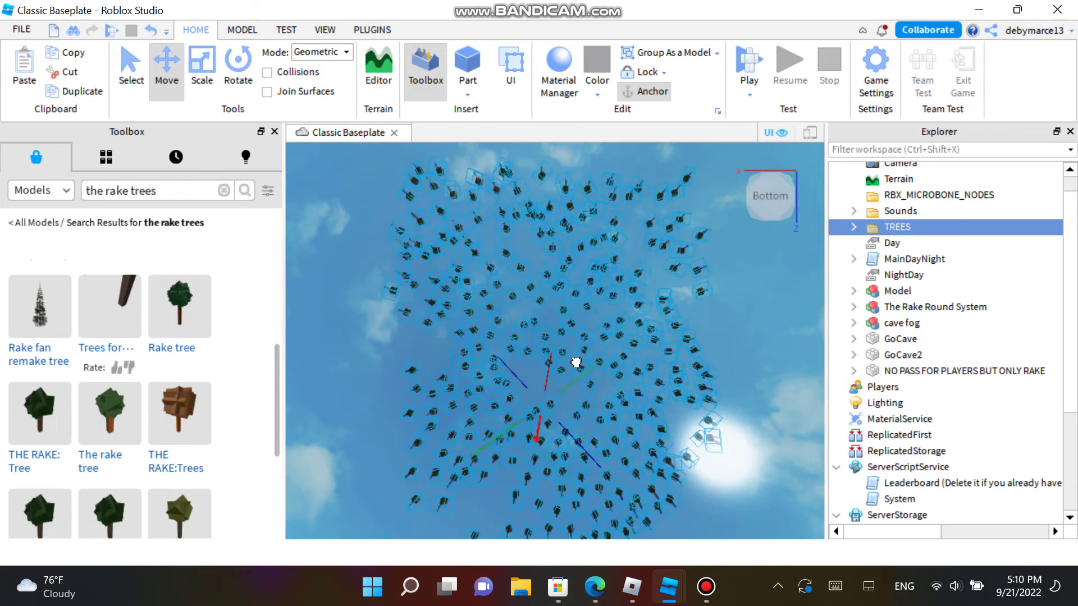
drag(649, 137, 652, 137)
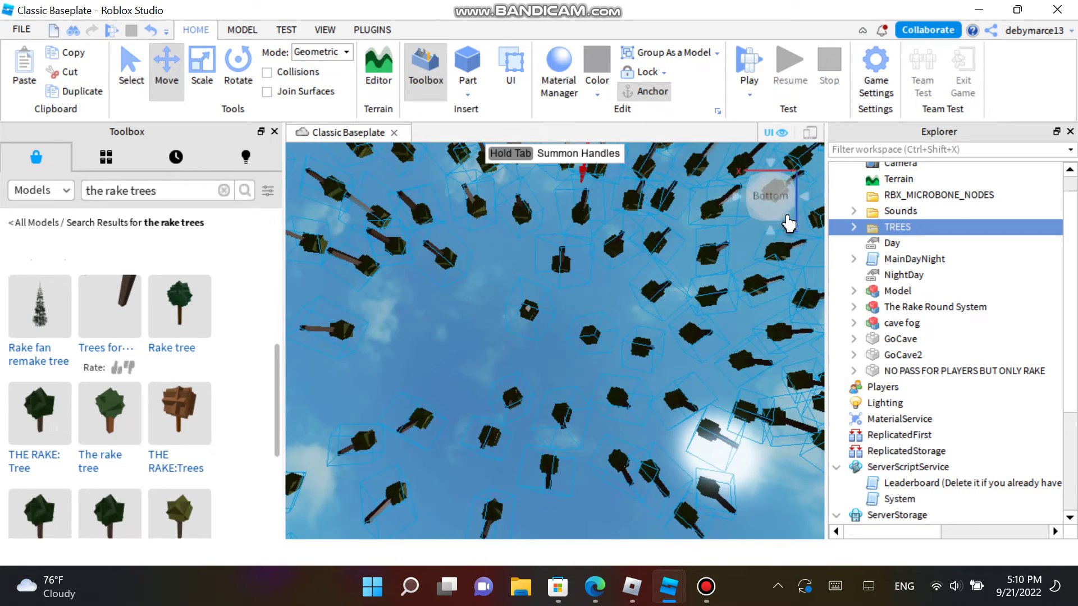
Move the floating TREES folder further across the map, aligning it against the boundary wall from the back.
click(785, 216)
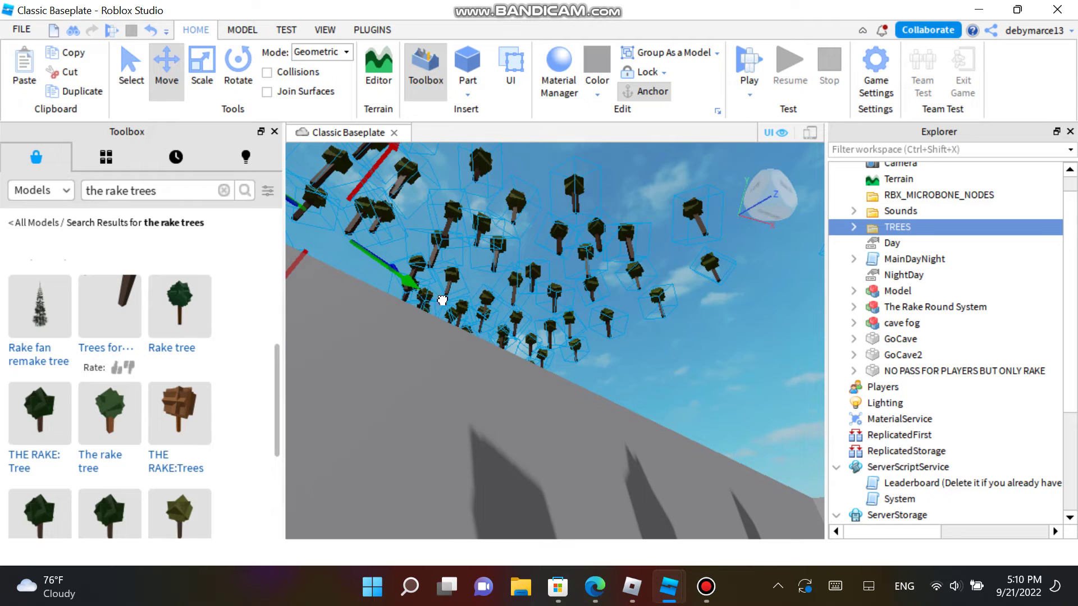
drag(442, 300, 519, 349)
drag(418, 350, 351, 452)
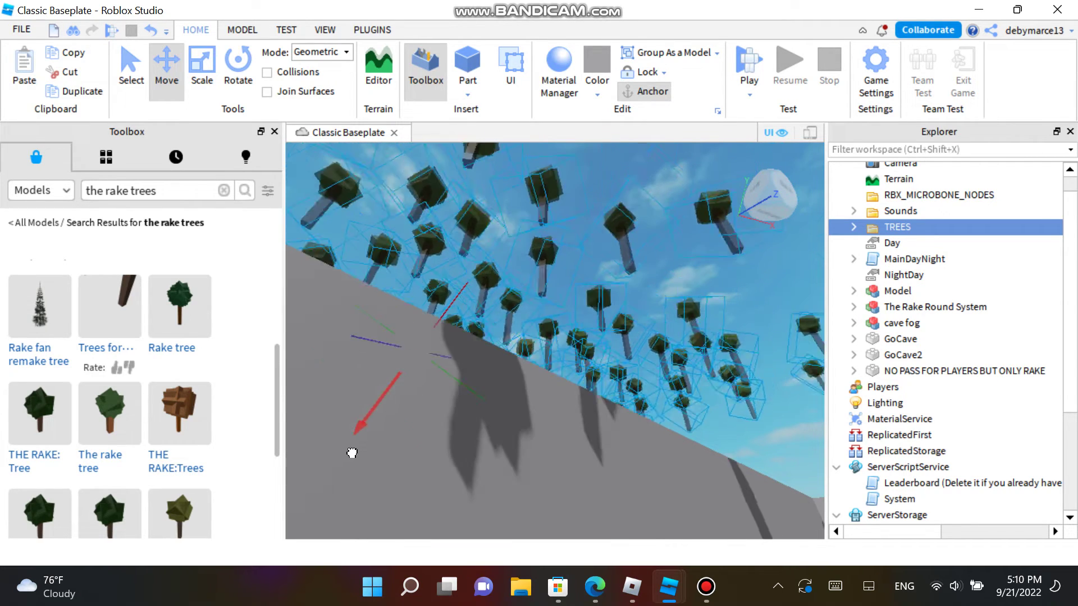
drag(438, 328, 781, 186)
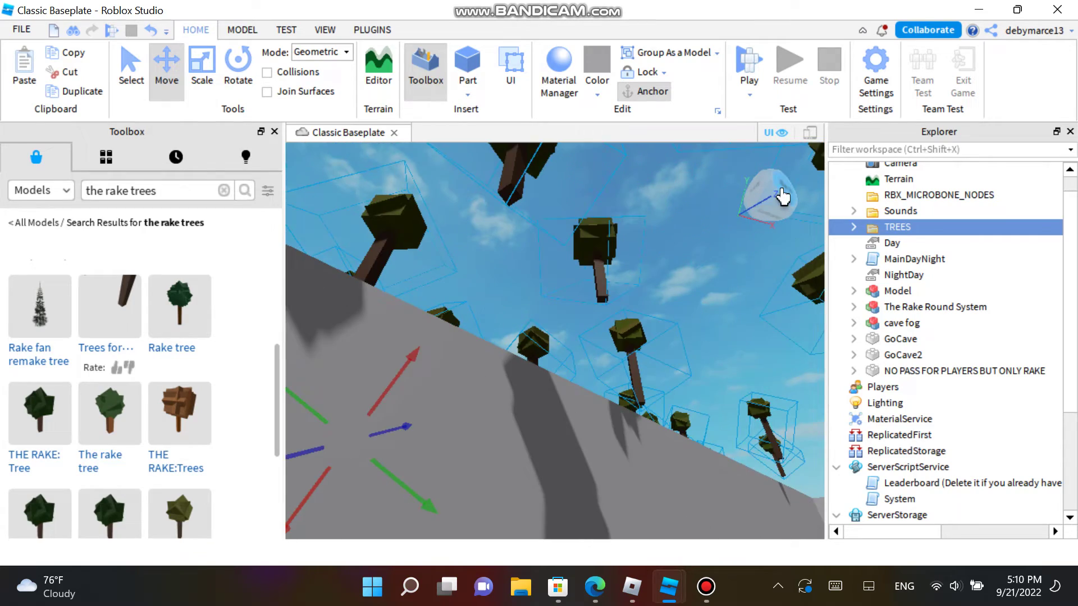
click(782, 194)
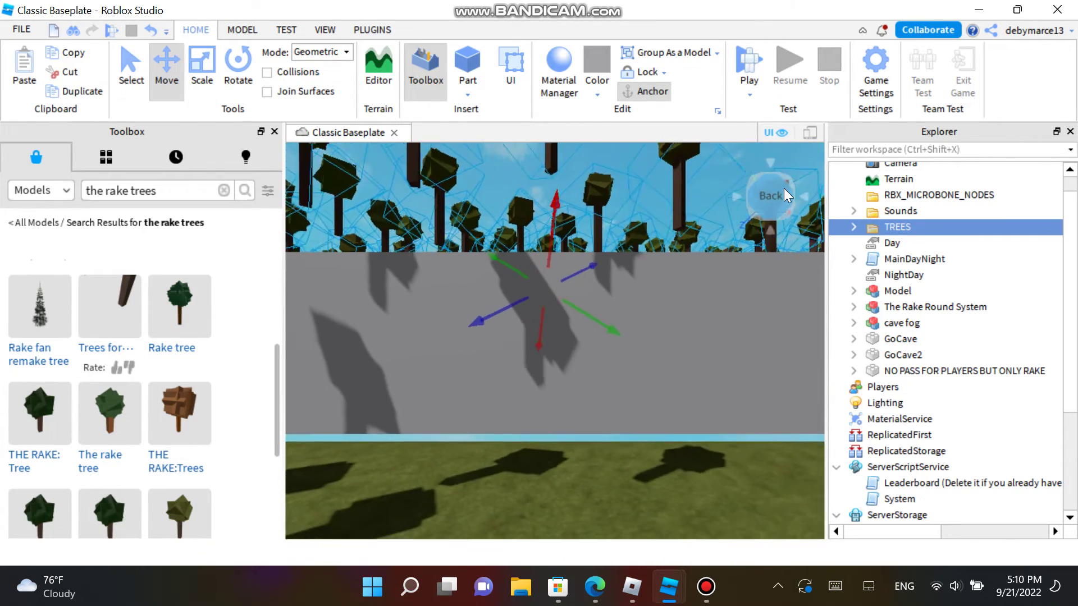
key(s)
key(a)
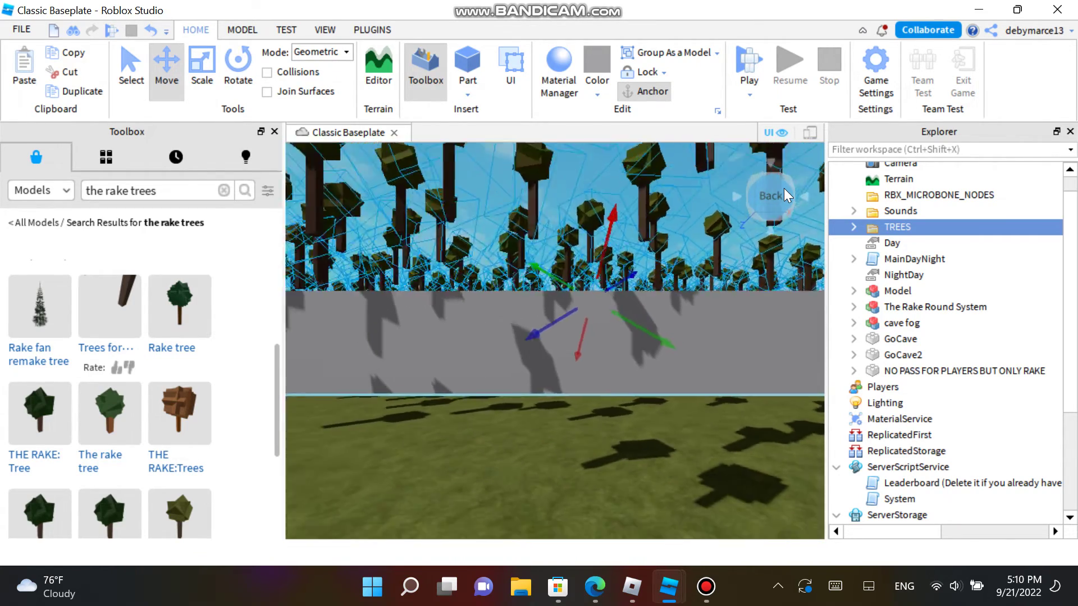
drag(628, 199, 676, 116)
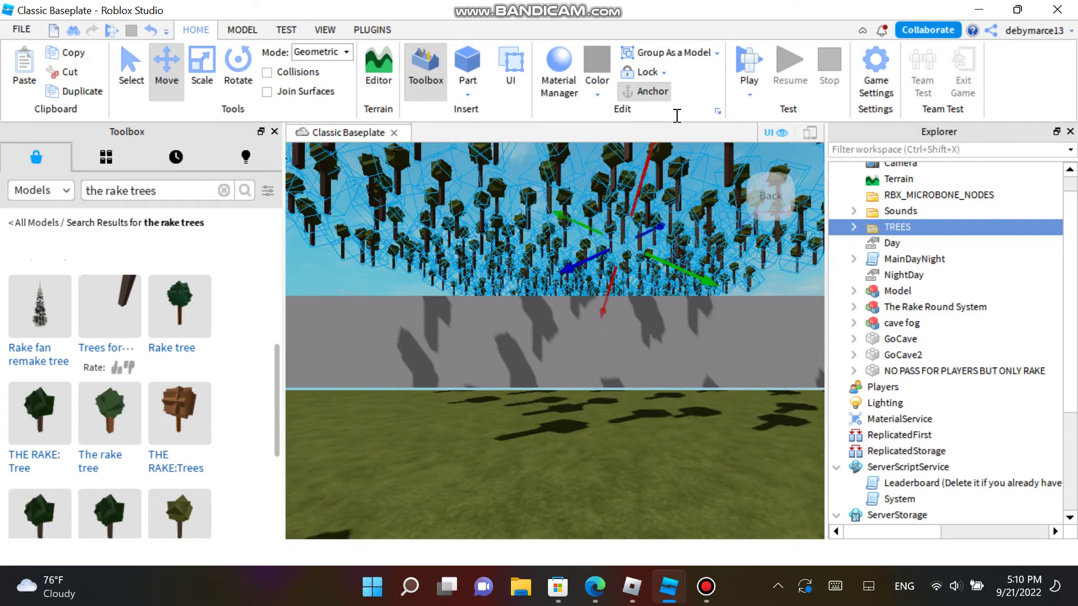
key(w)
Reselect the whole TREES folder instead of a single tree and make it ready to move.
click(130, 67)
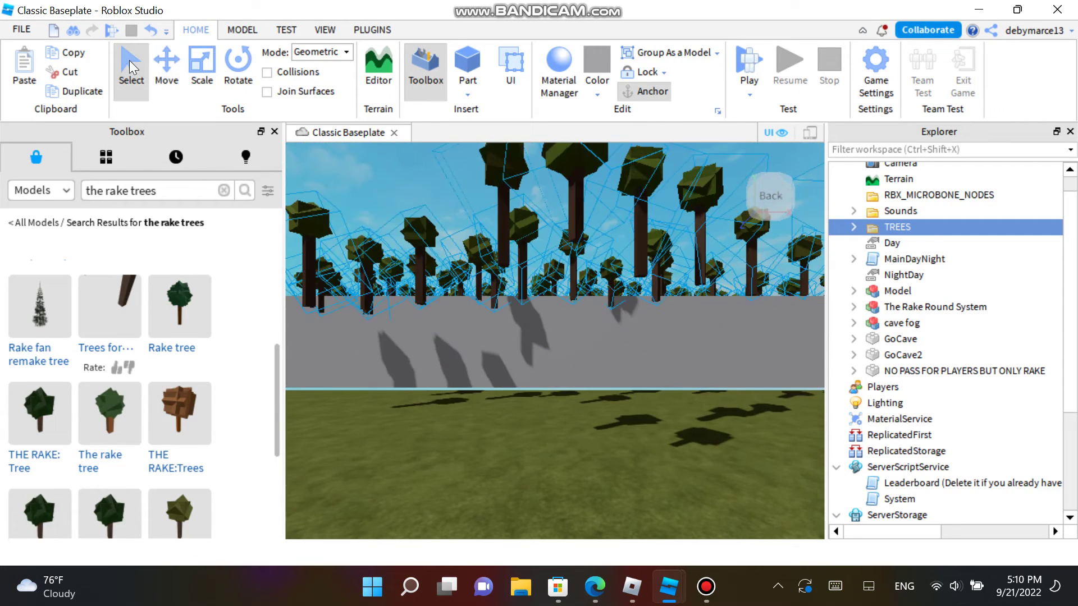
click(578, 306)
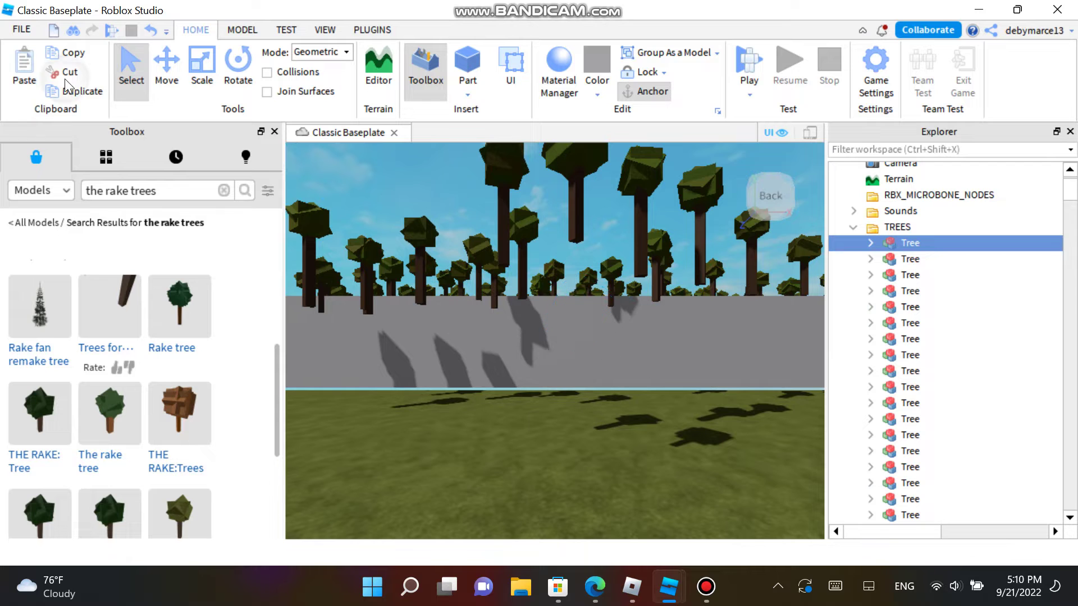
click(903, 228)
click(855, 225)
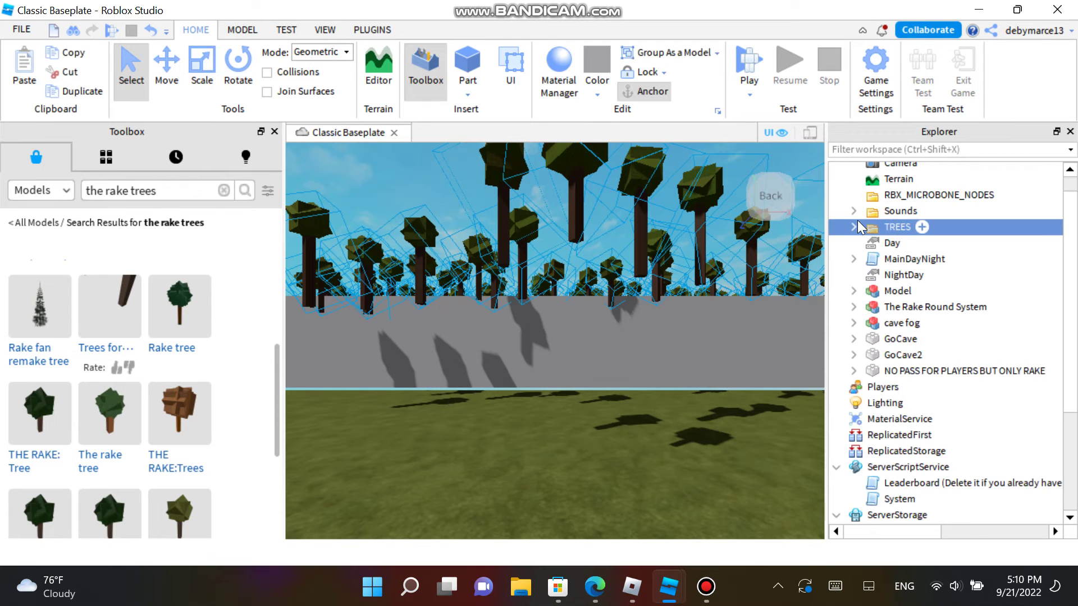
key(ctrl+2)
click(791, 197)
key(alt+Tab)
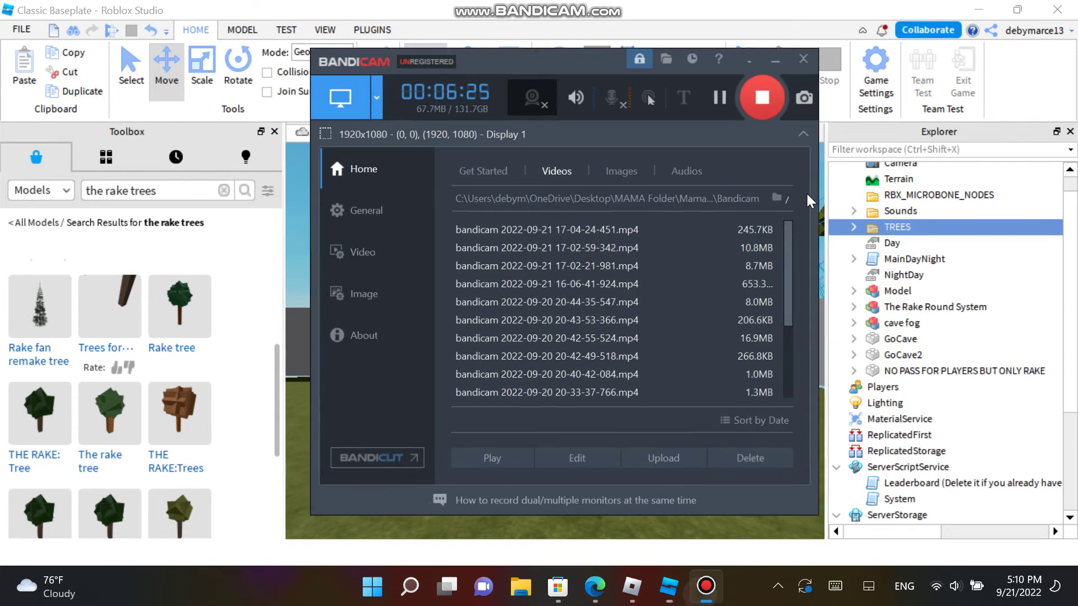
key(alt+Tab)
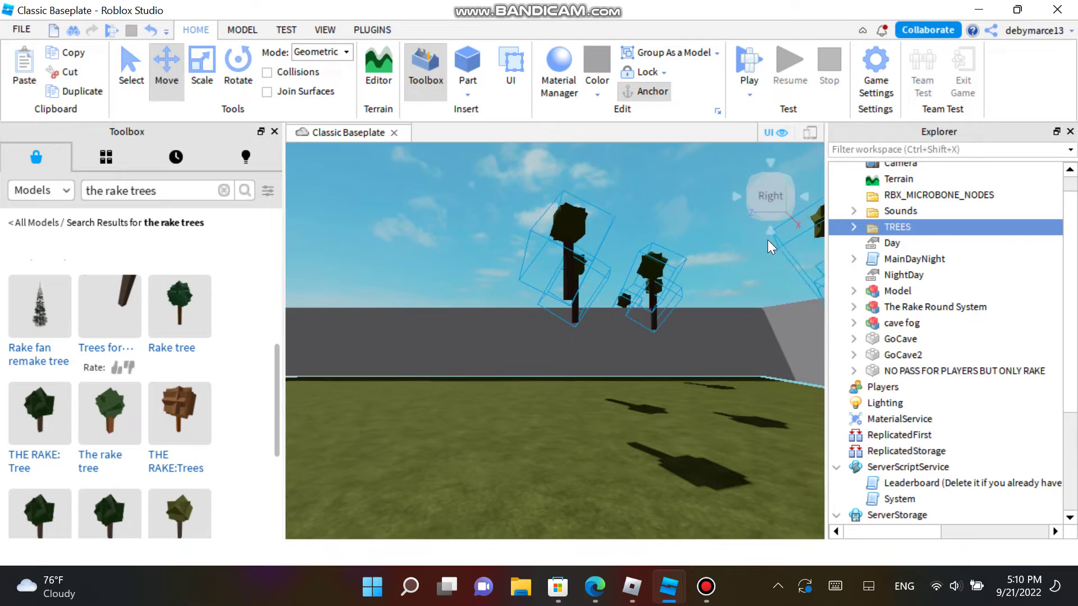
Lower the TREES folder from the sky until the trunks stand on the grass inside the walls.
key(s)
key(d)
key(s)
key(d)
key(s)
key(s)
key(d)
drag(767, 240, 298, 146)
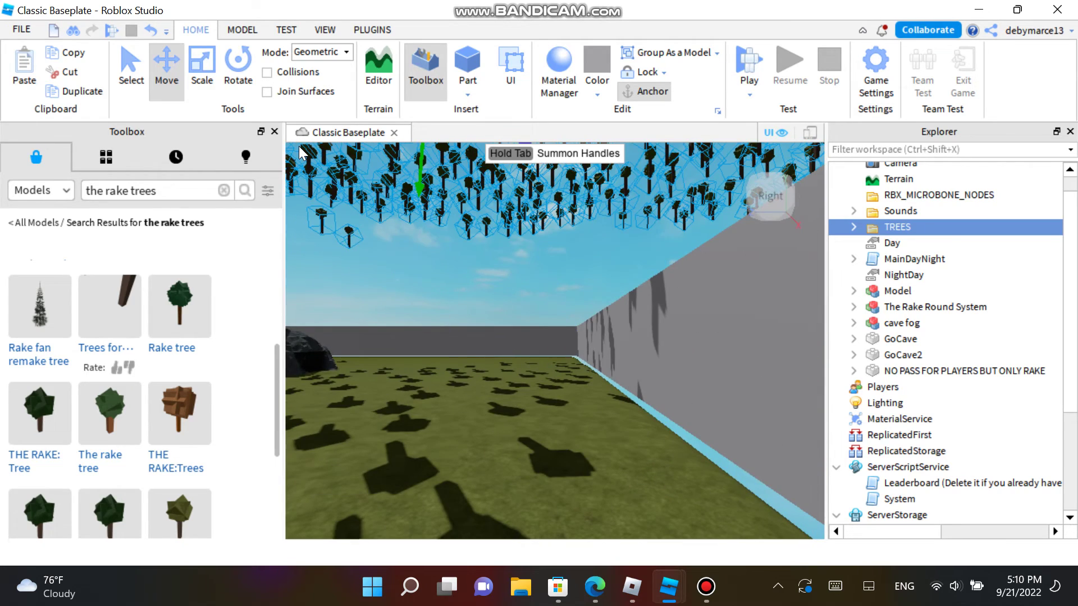
drag(410, 214, 436, 389)
drag(410, 305, 411, 285)
Shift the TREES folder across the map so the forest spreads around the rock cave.
click(804, 203)
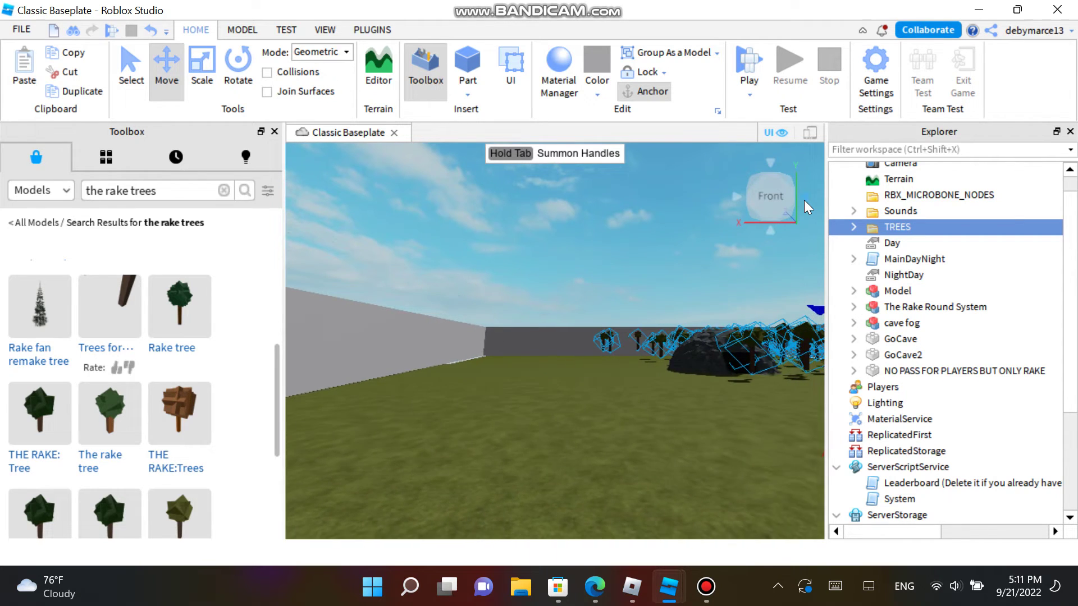
key(d)
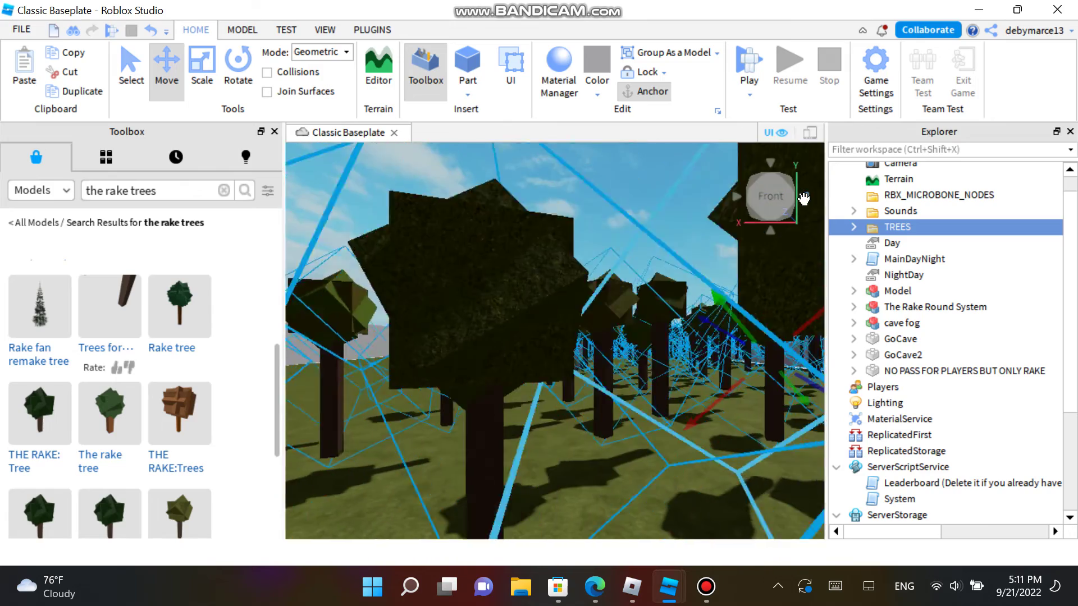
drag(681, 423, 699, 393)
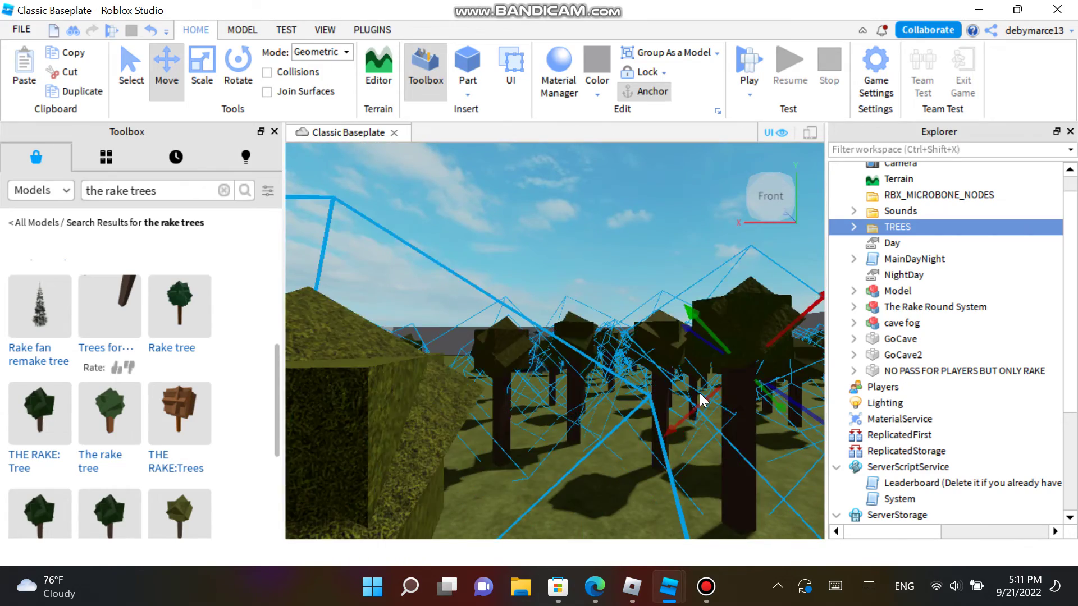
drag(687, 309, 578, 197)
drag(567, 309, 526, 354)
mouse_move(654, 350)
mouse_down()
mouse_move(656, 385)
mouse_move(641, 368)
mouse_up()
scroll(641, 367, down, 4)
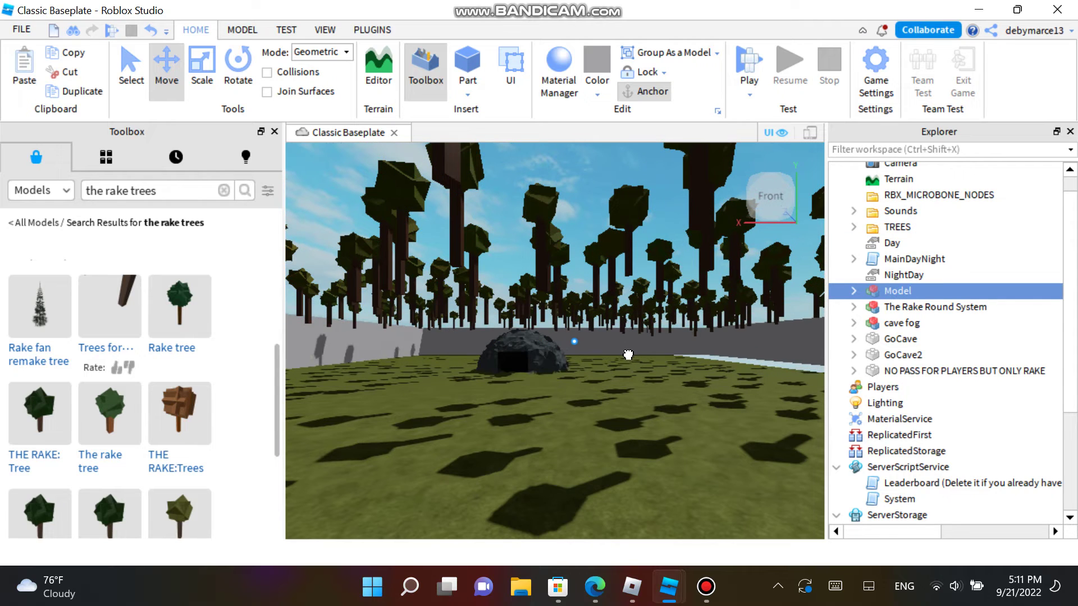
Reselect the TREES folder and lower the raised trees back onto the ground around the cave.
click(532, 219)
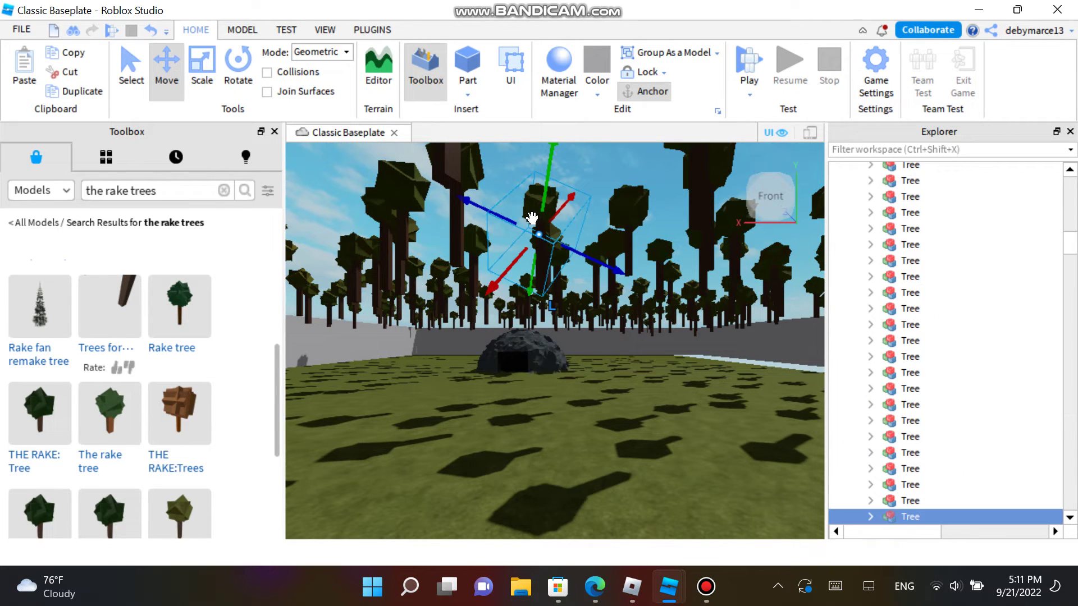
drag(1073, 243, 1073, 189)
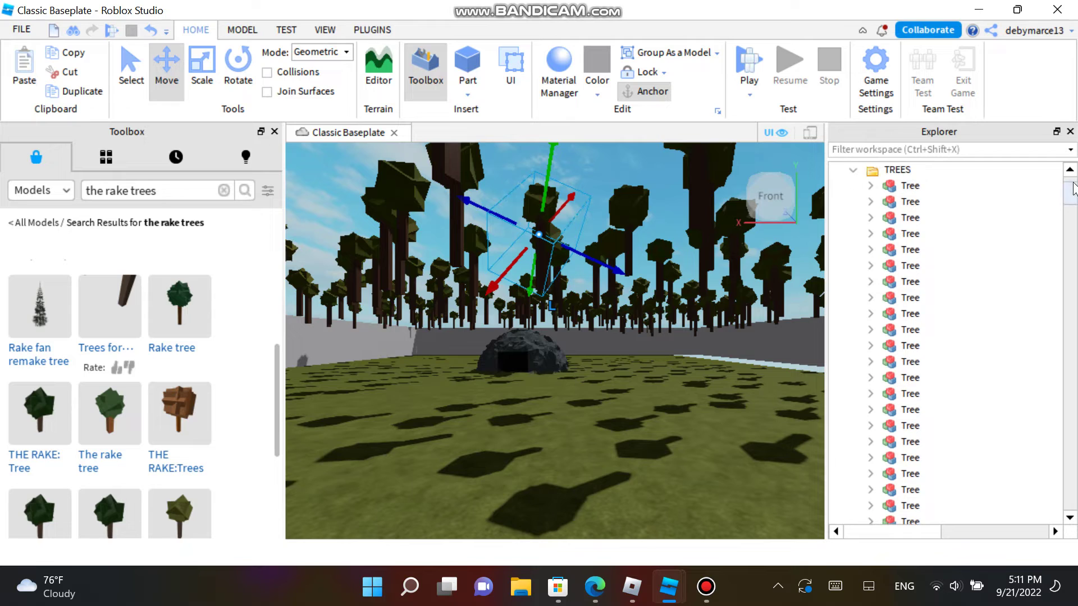
click(852, 169)
click(902, 168)
drag(520, 363, 551, 318)
click(586, 225)
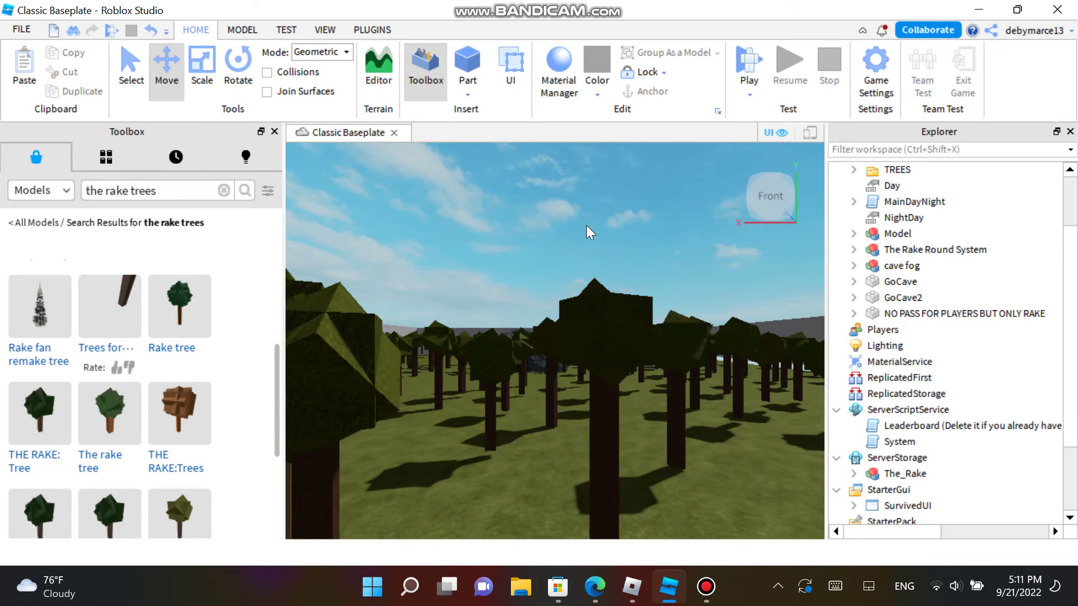
Adjust the position of the TREES folder once more against the ground and deselect it.
key(w)
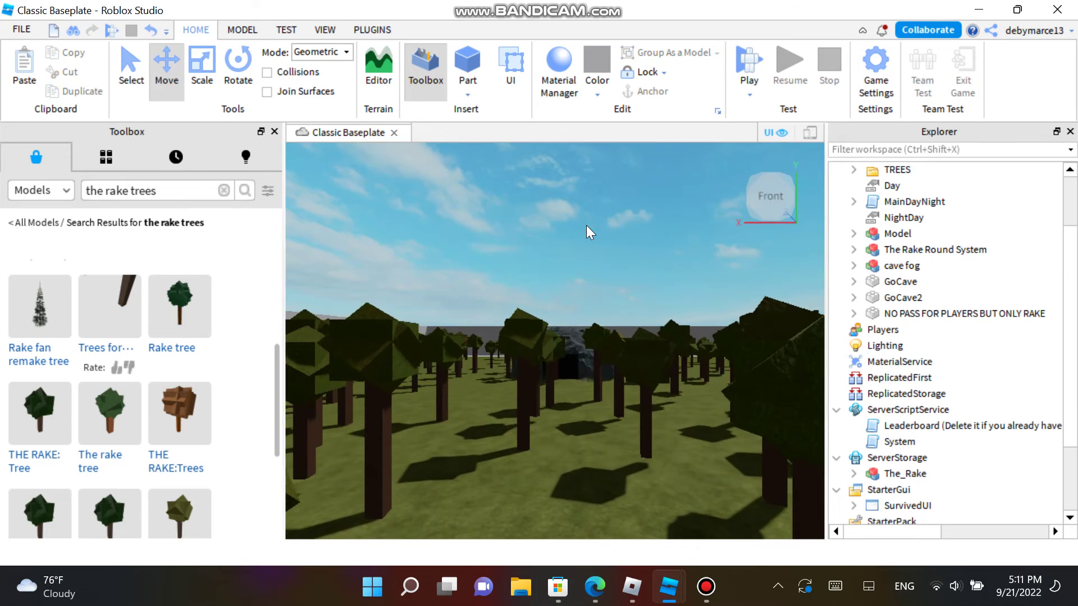
click(903, 170)
drag(596, 334, 630, 248)
click(631, 248)
key(w)
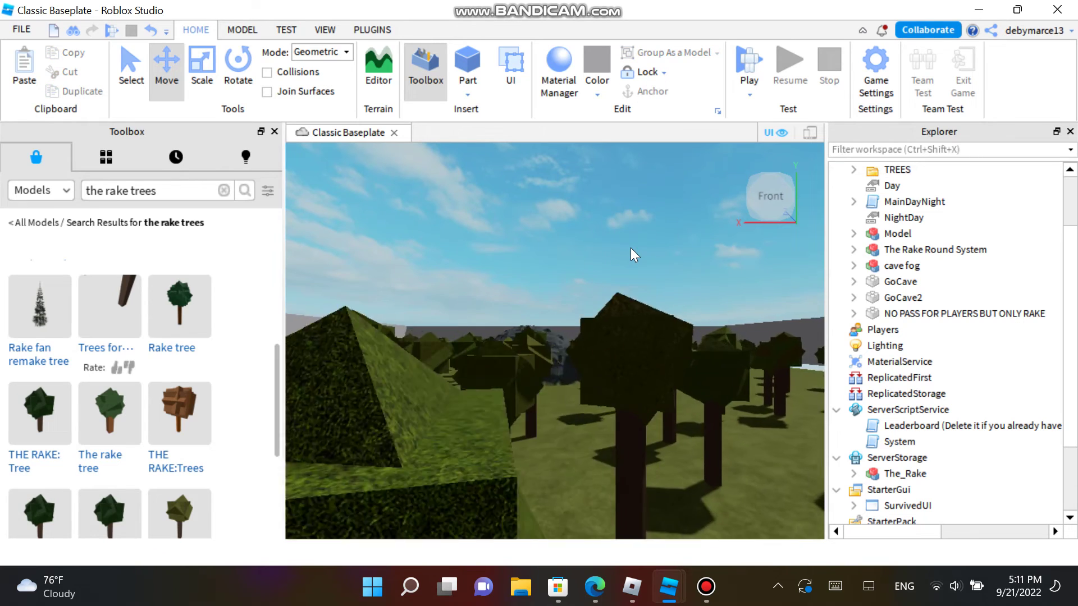
Reposition the single tree near the cave entrance and check the forest from the left and back.
key(w)
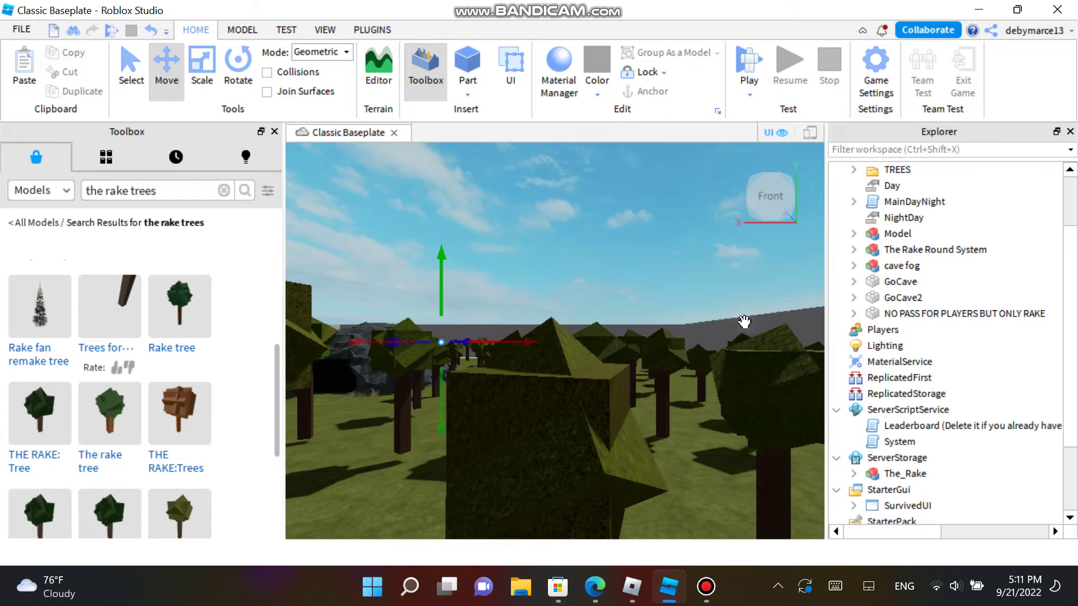
click(738, 317)
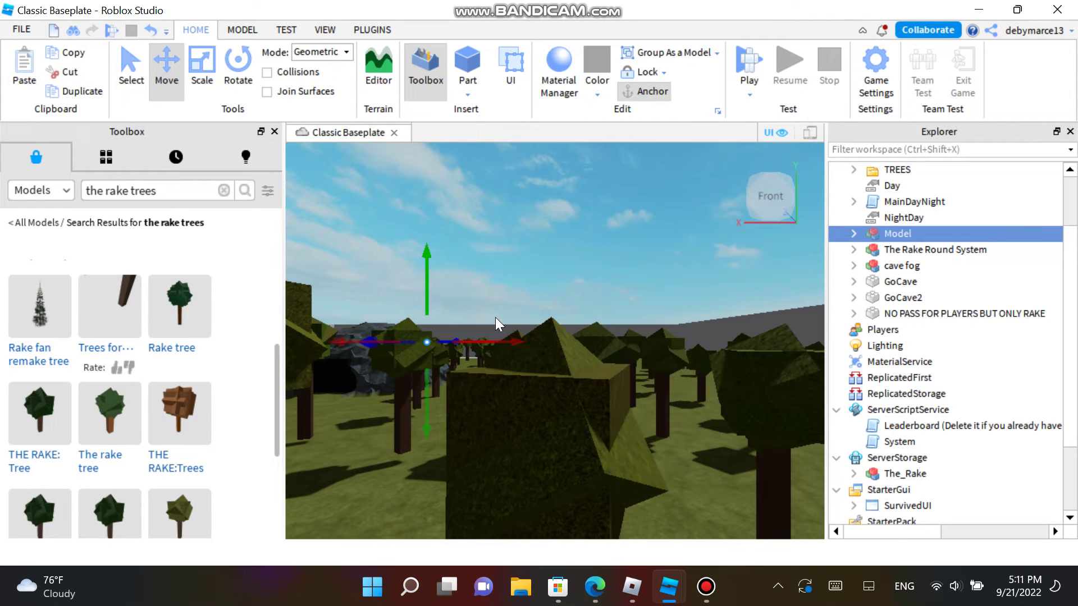
drag(382, 330, 376, 442)
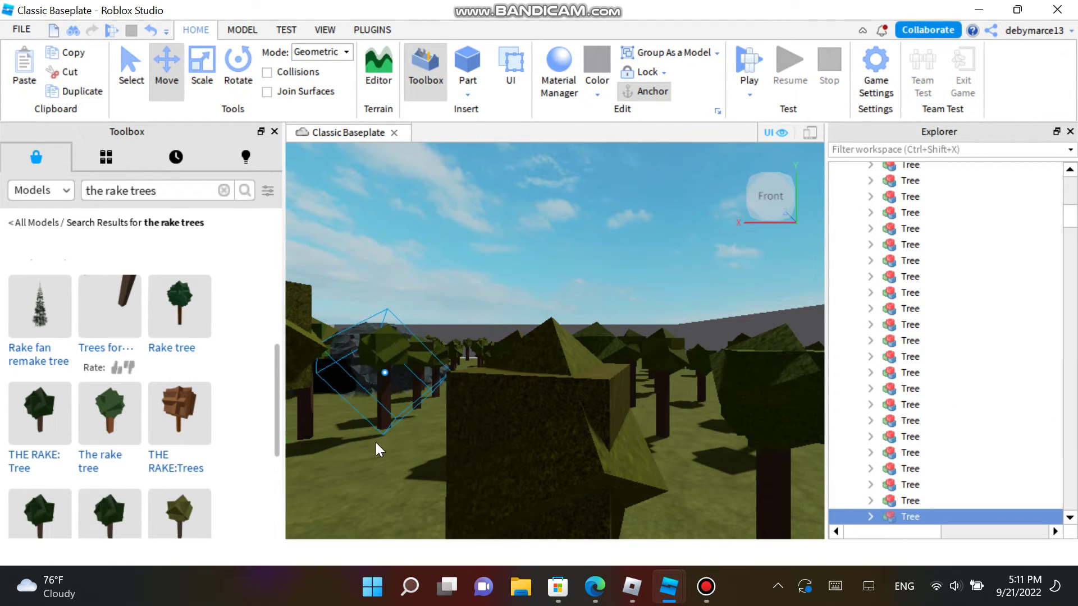
drag(402, 332, 396, 344)
click(494, 326)
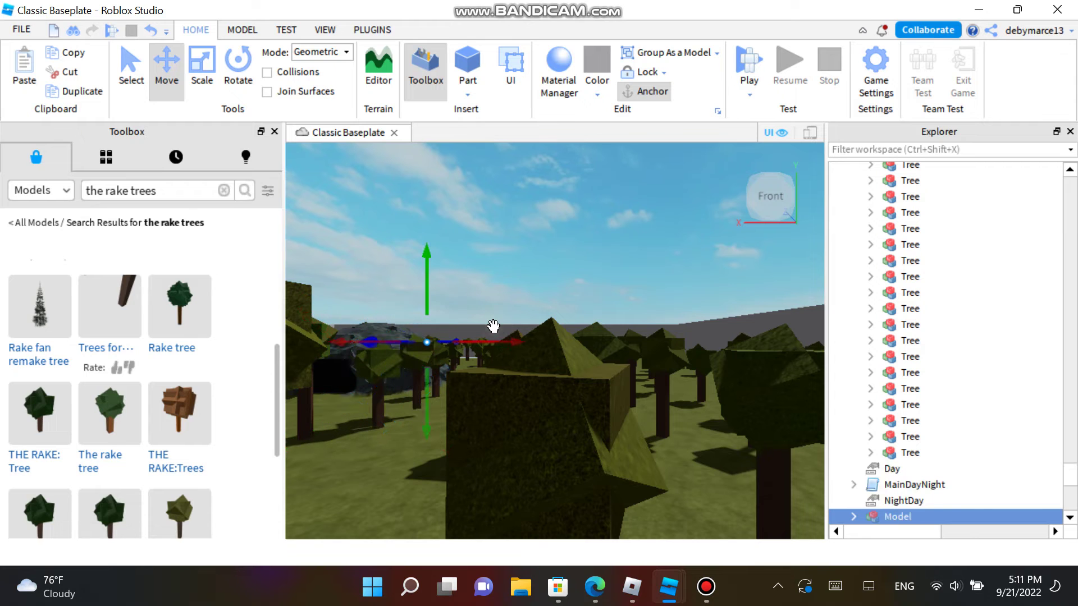
drag(493, 326, 377, 284)
click(806, 196)
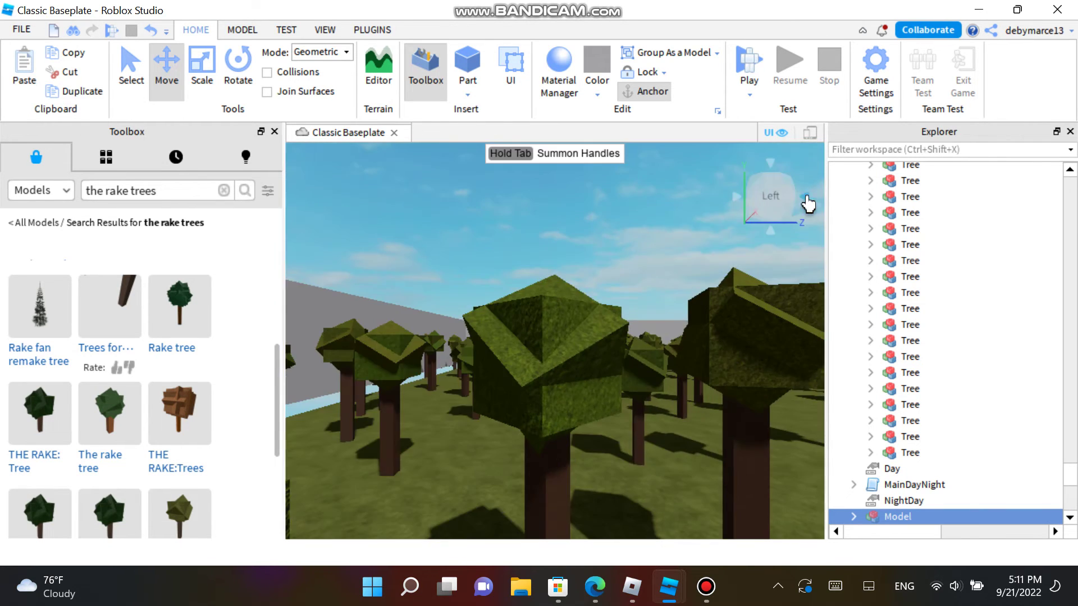
click(806, 196)
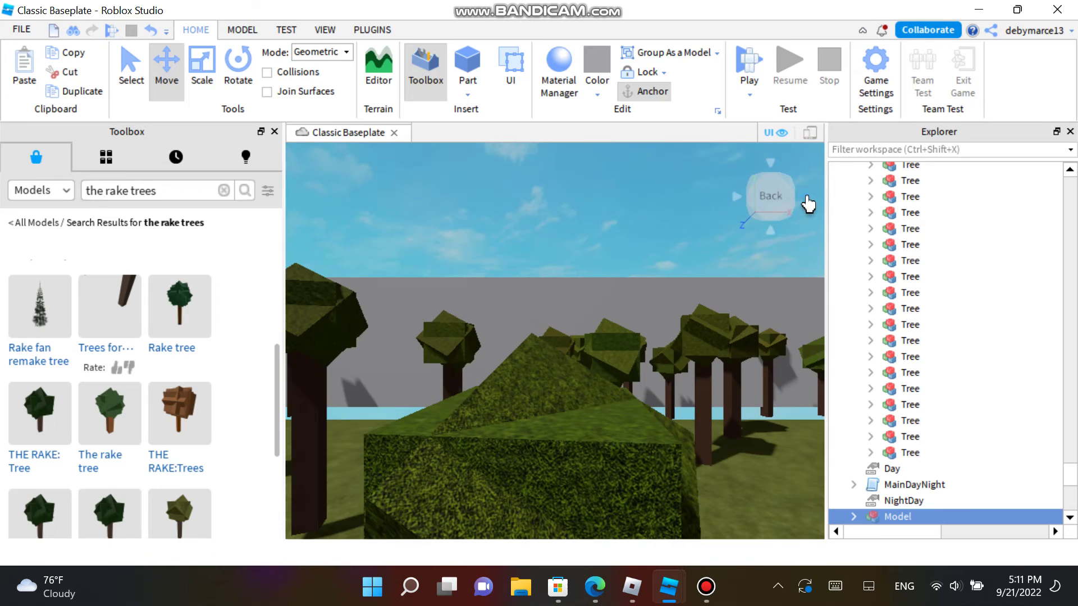
click(737, 196)
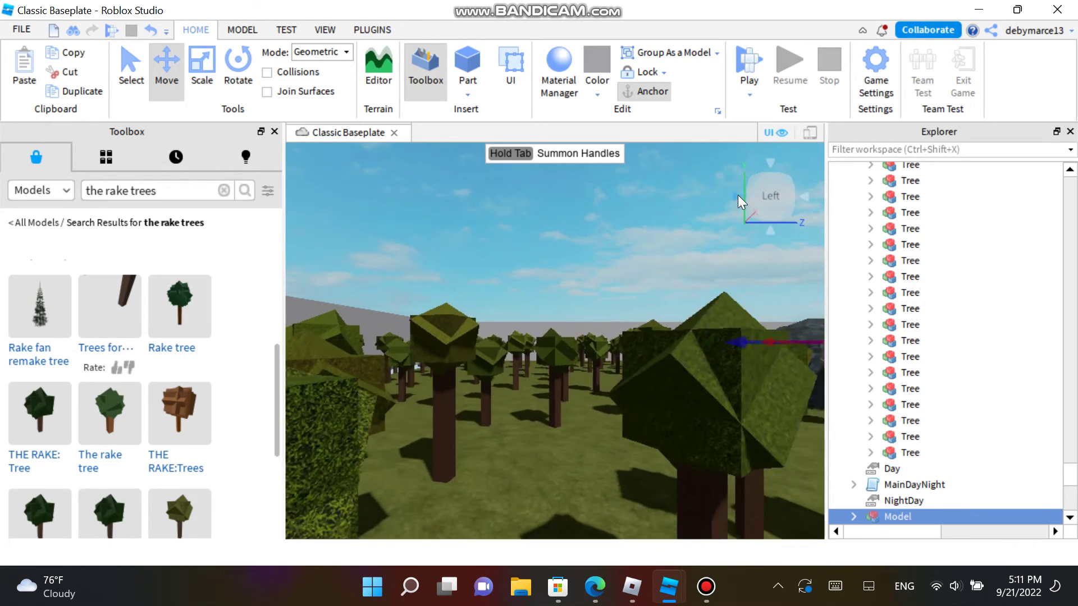
Search the Toolbox models for "safe house".
key(d)
key(w)
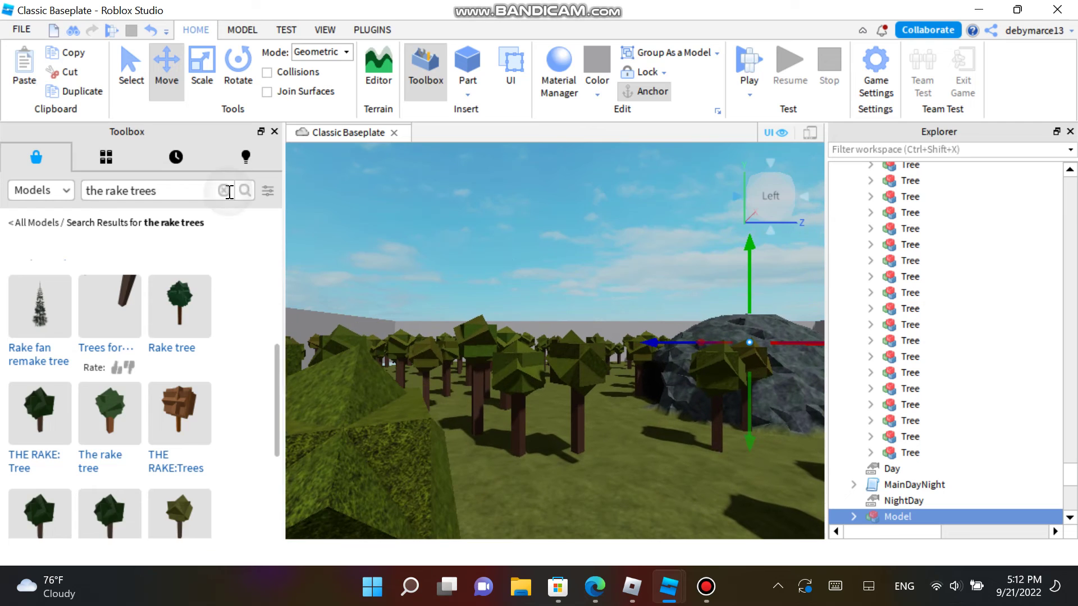
click(229, 192)
text(safe h)
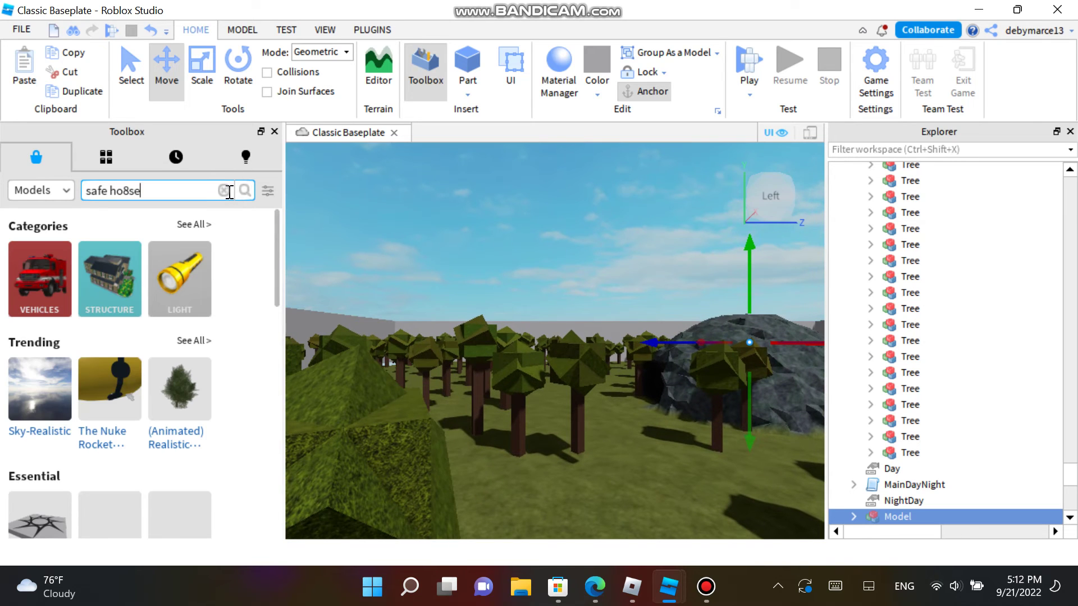
text(ouse)
key(Return)
Insert the first The Rake Safe House model from the search results into the forest near the cave.
click(651, 483)
key(d)
key(w)
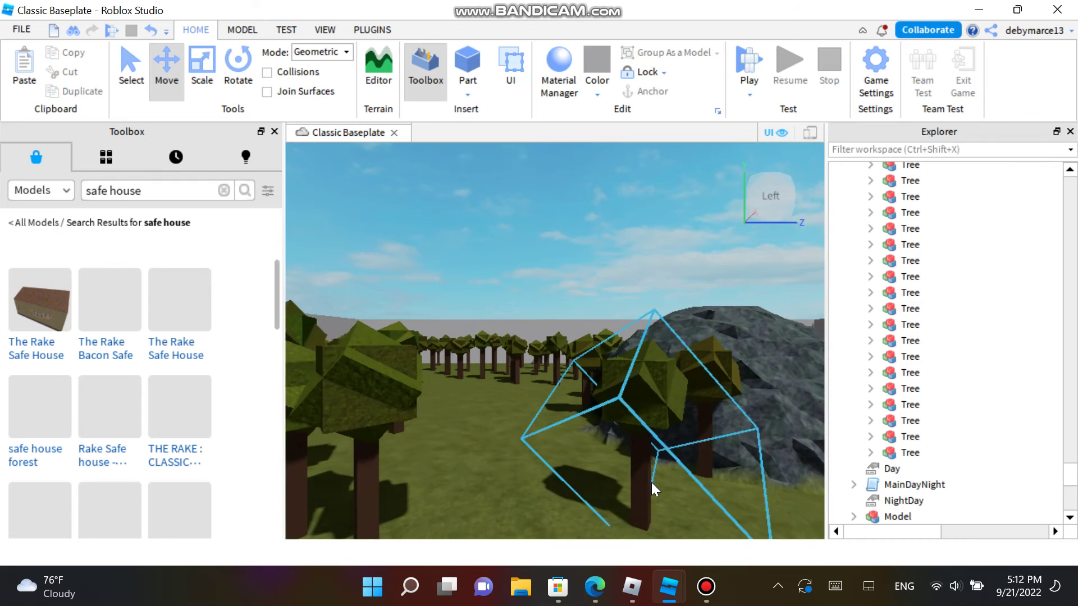
drag(39, 300, 363, 385)
key(ctrl+1)
key(a)
key(s)
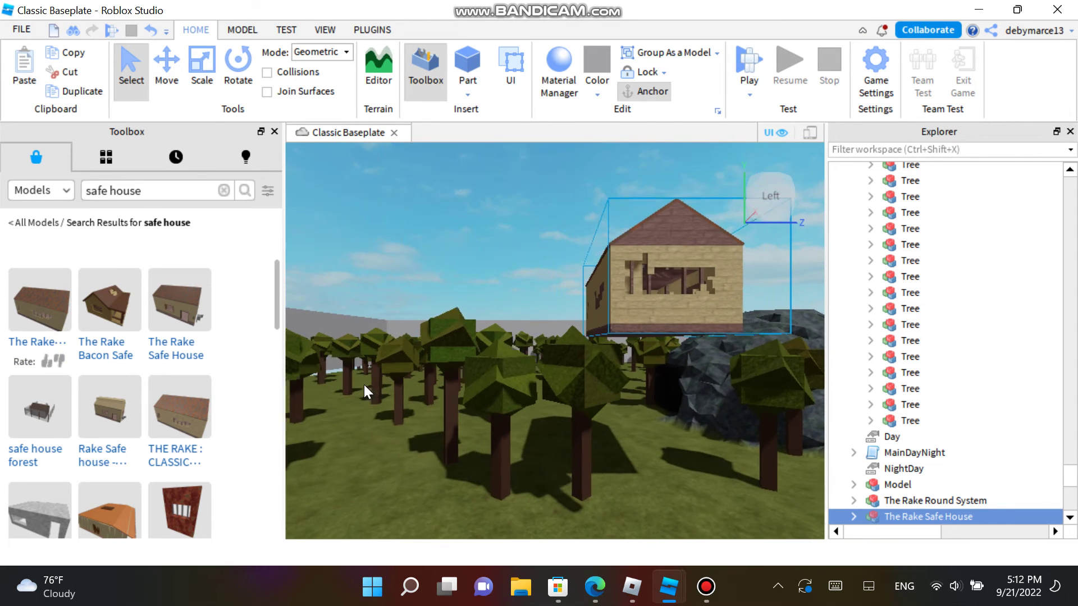
Move the safe house down to ground level among the trees, away from the cave, and deselect it.
key(ctrl+2)
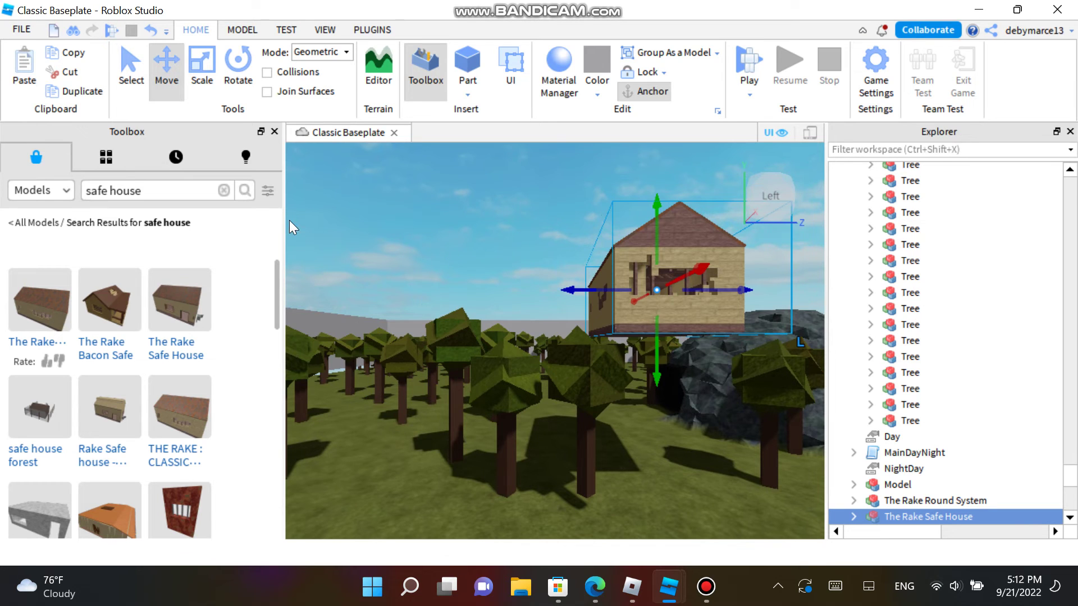
key(d)
drag(393, 219, 432, 331)
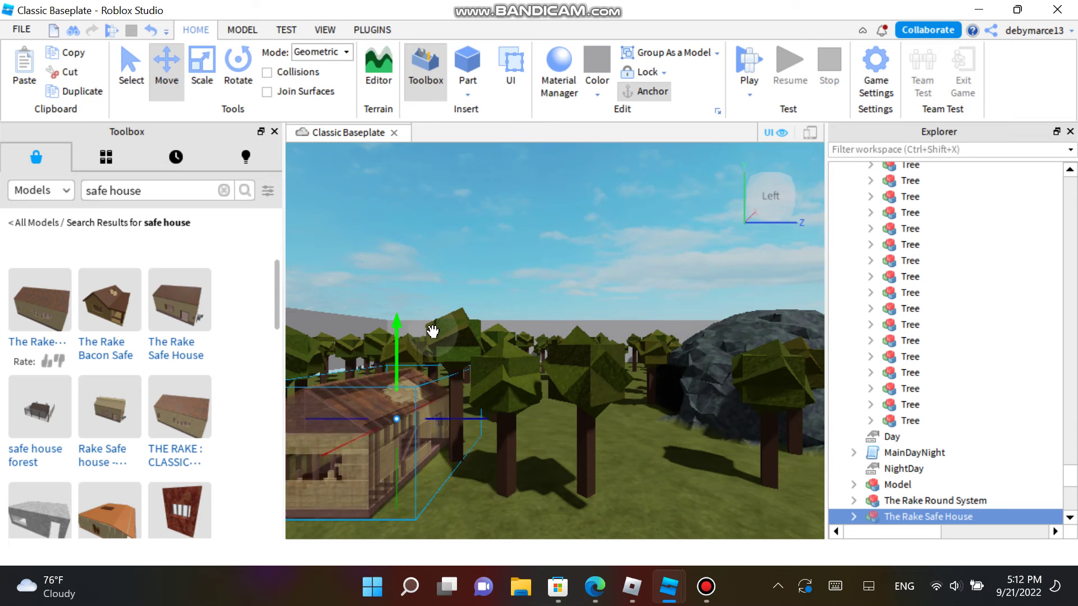
click(476, 176)
Search the Toolbox models for "sign", insert the first Text Sign among the trees and face its front.
key(d)
key(w)
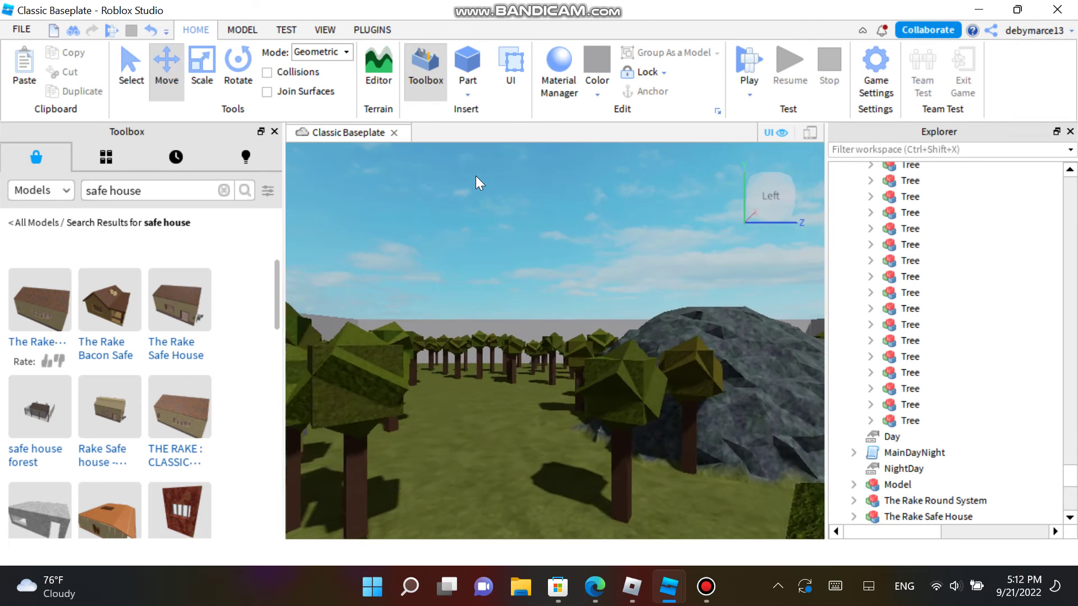
key(w)
key(d)
key(a)
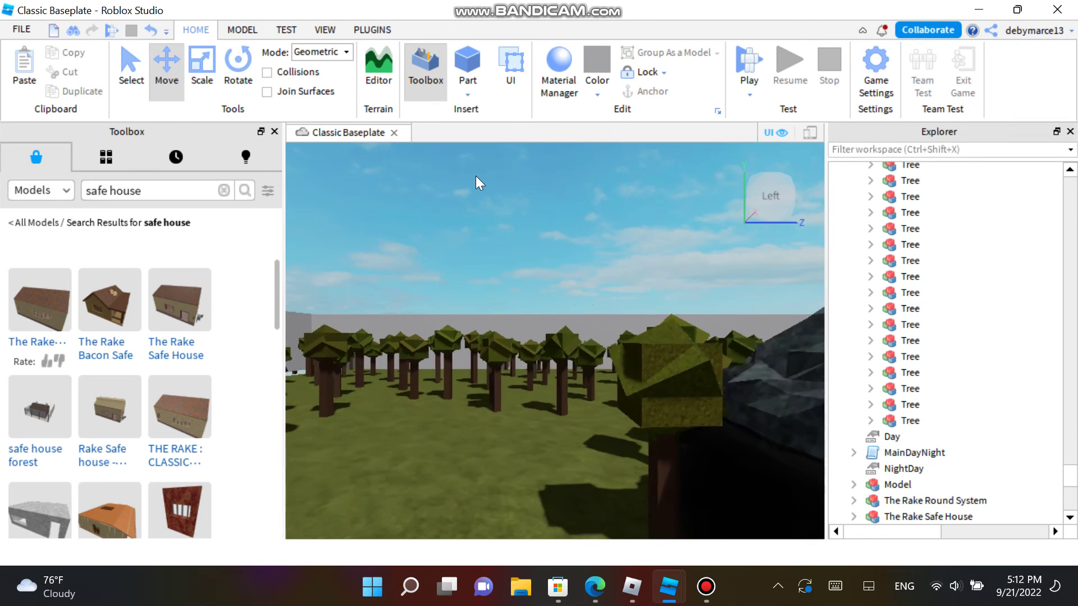
key(a)
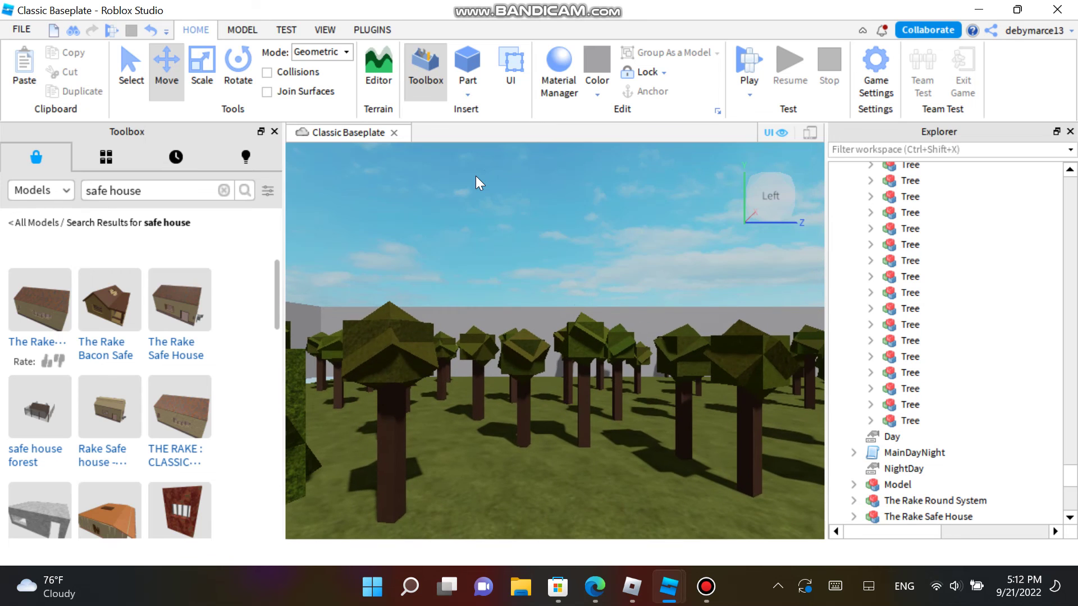
scroll(1069, 510, down, 10)
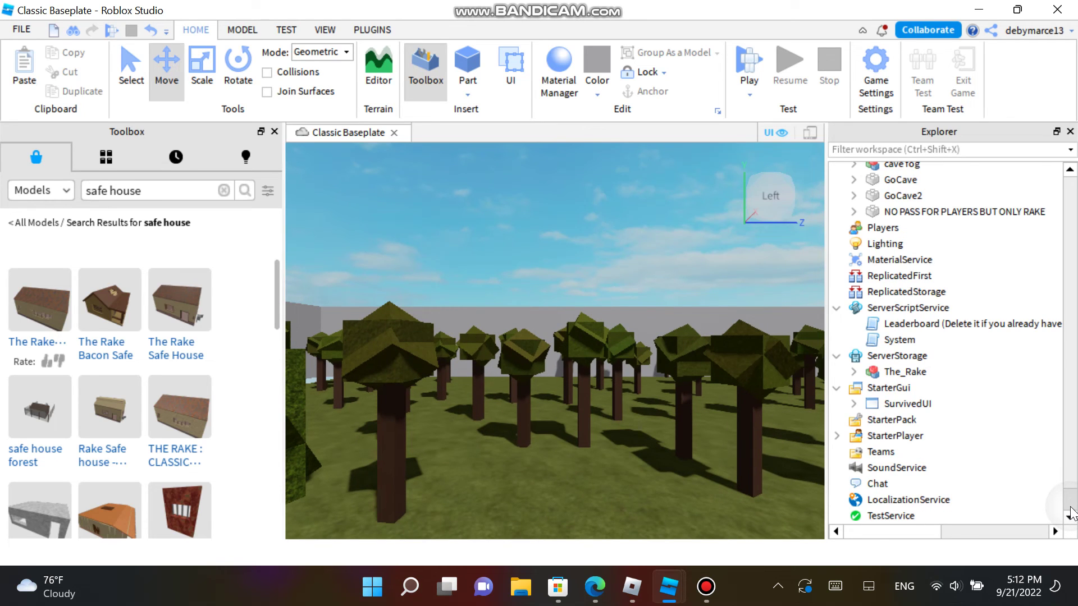
click(223, 190)
text(sign)
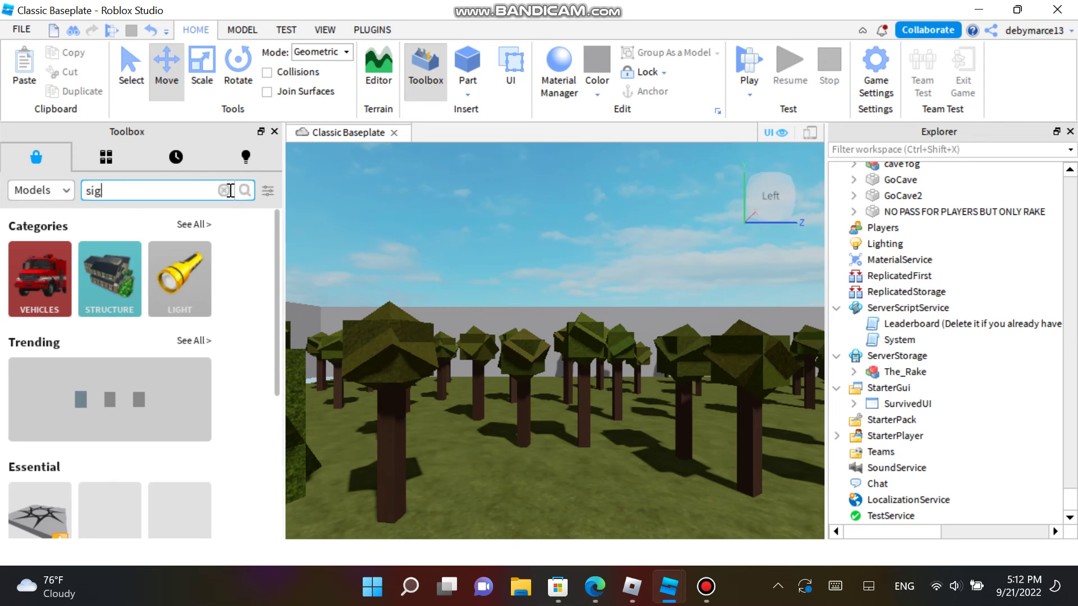
key(Return)
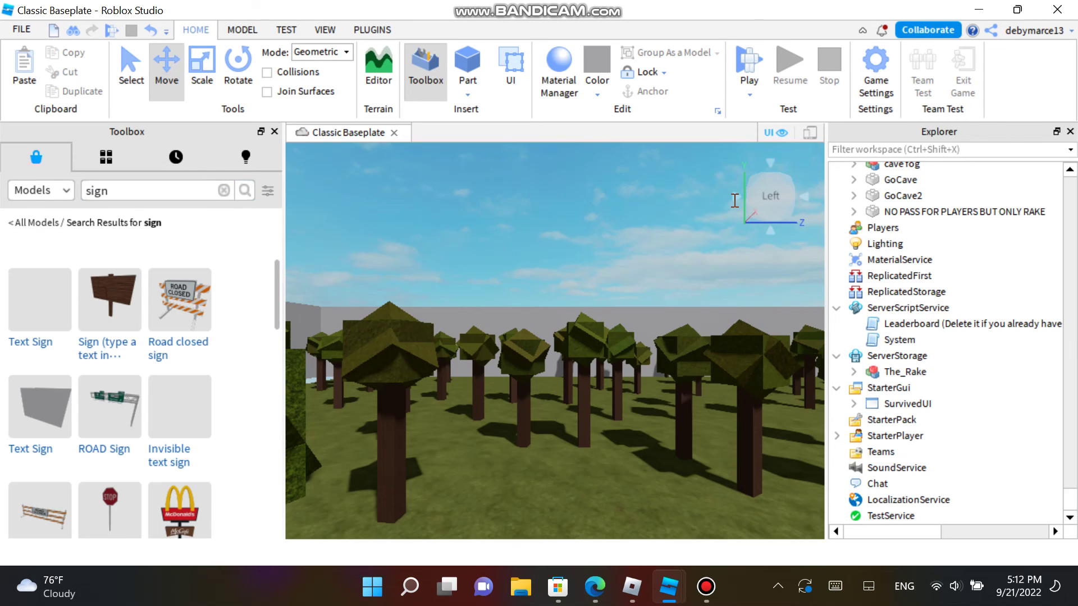
click(32, 292)
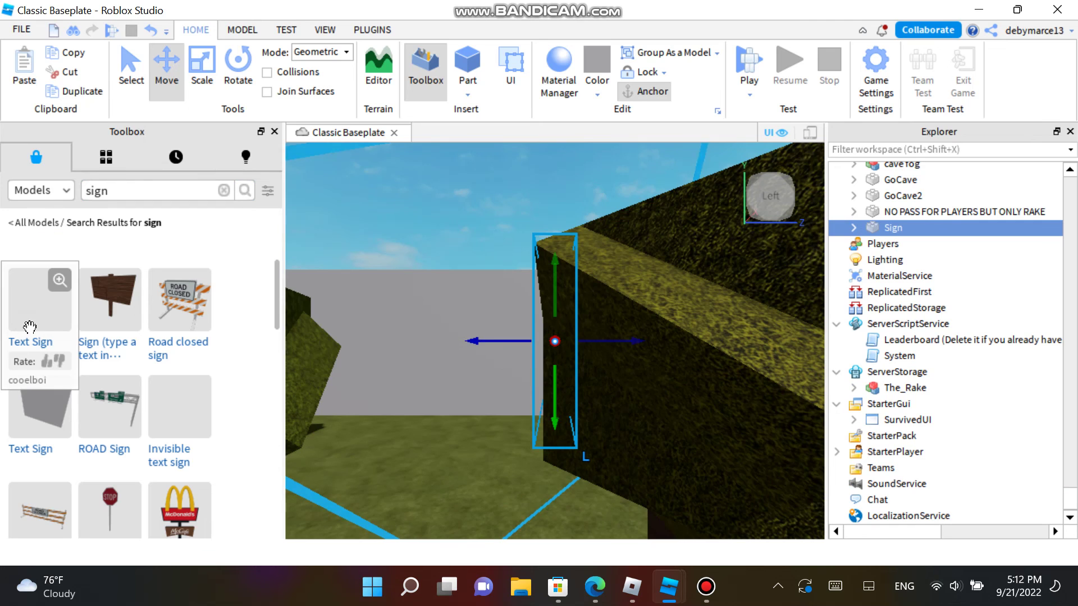
click(737, 200)
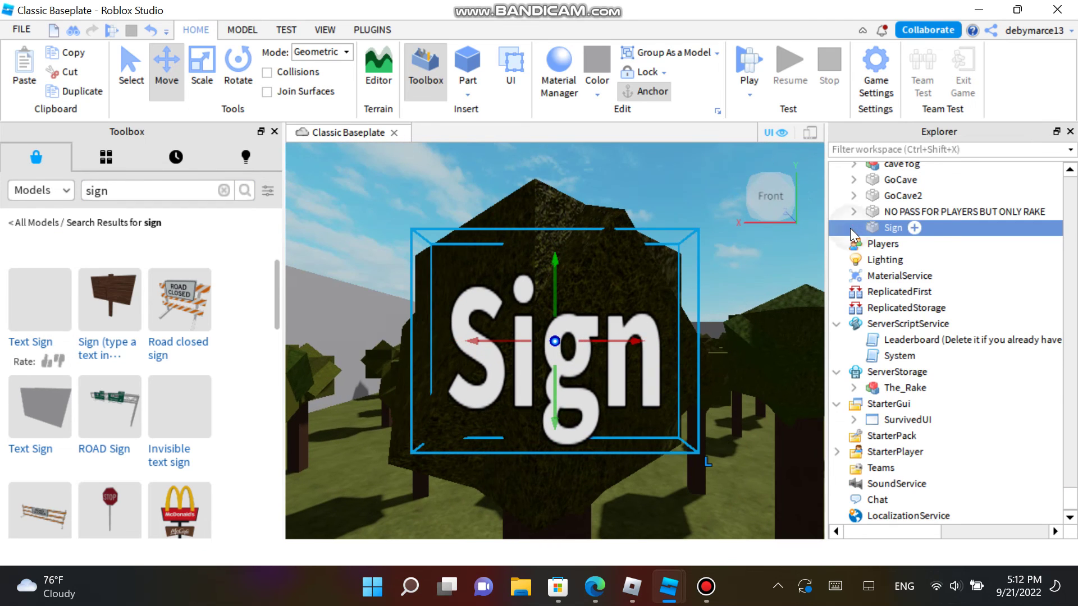
Expand the Sign down to the SIGN label in its SurfaceGui and show that label's properties.
click(852, 228)
click(870, 244)
click(927, 259)
click(325, 29)
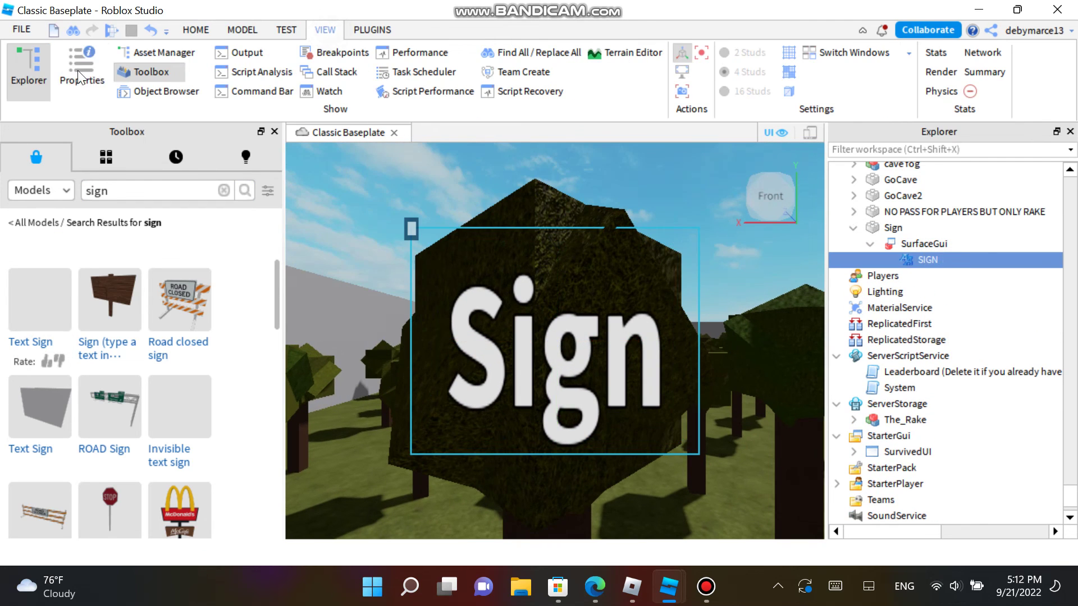
click(79, 70)
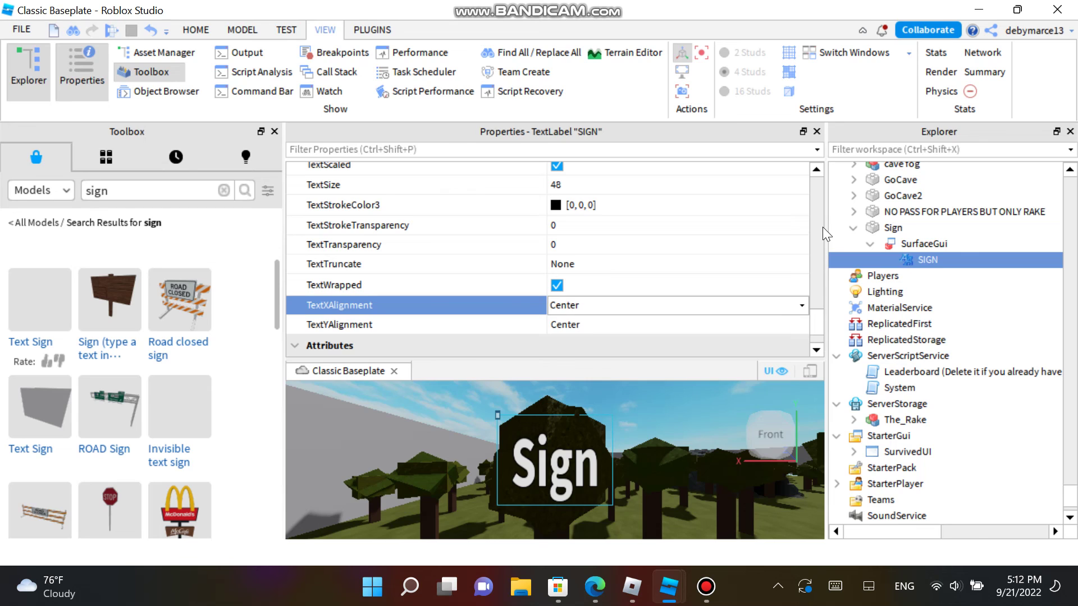
Set the SIGN label's text to "Like this video for more making rake games!" and close its properties.
scroll(820, 274, up, 5)
scroll(825, 280, down, 2)
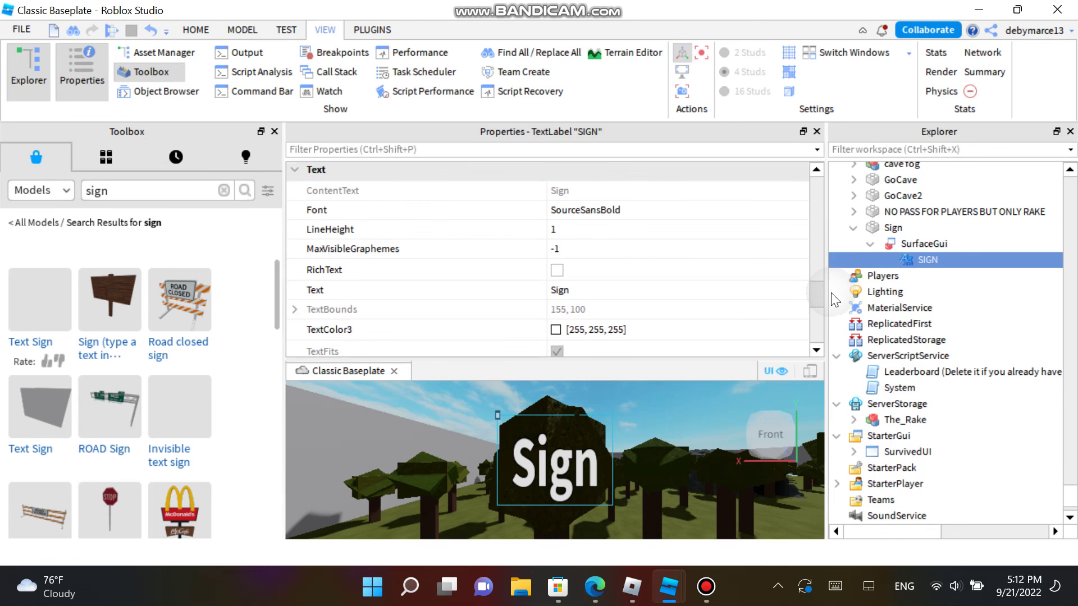
click(760, 280)
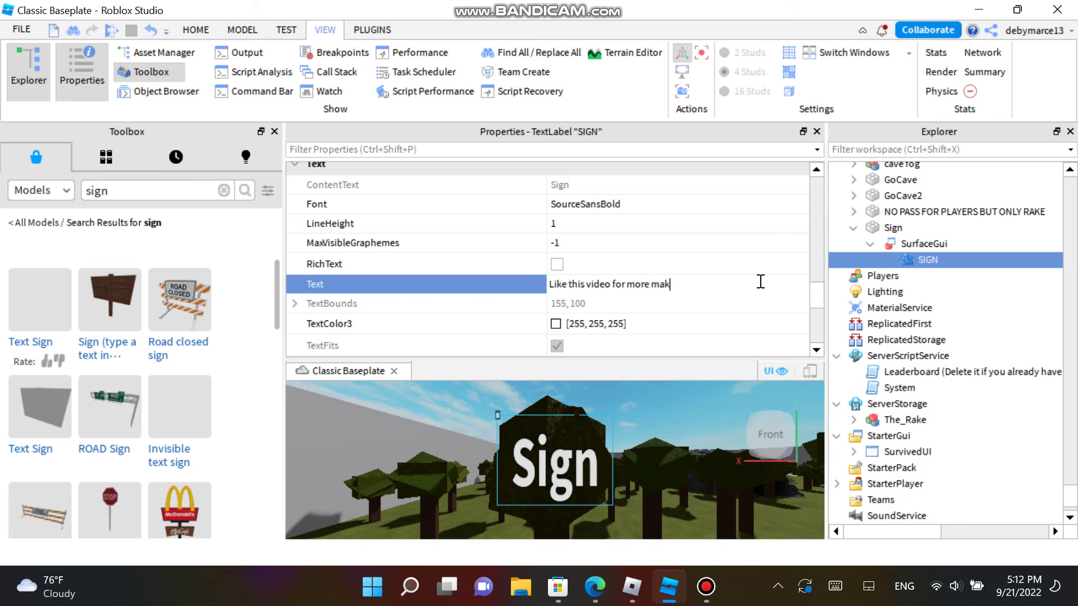
text(!)
key(Return)
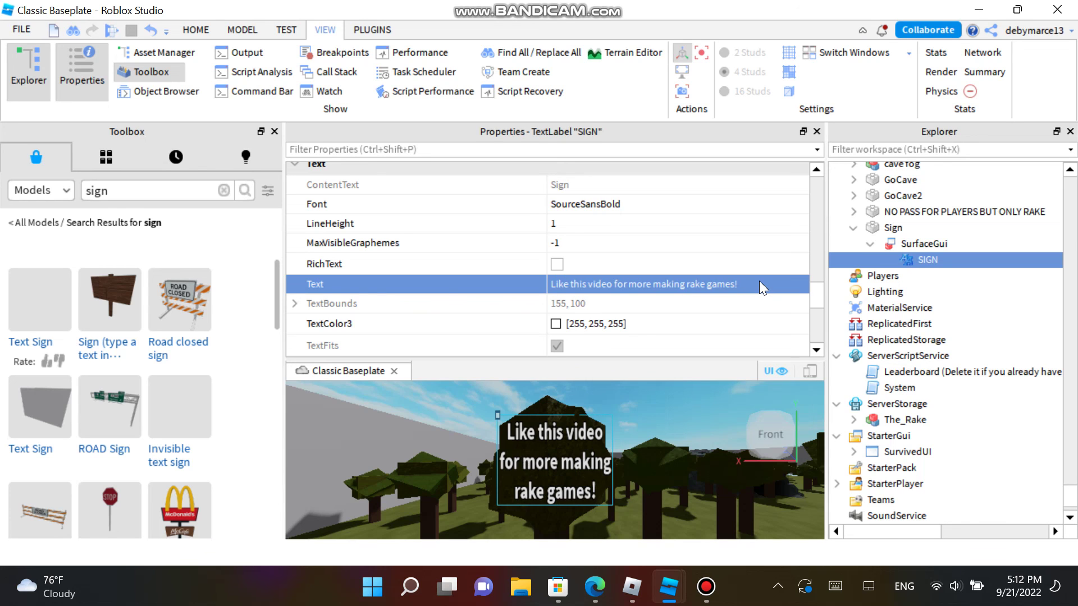
click(816, 132)
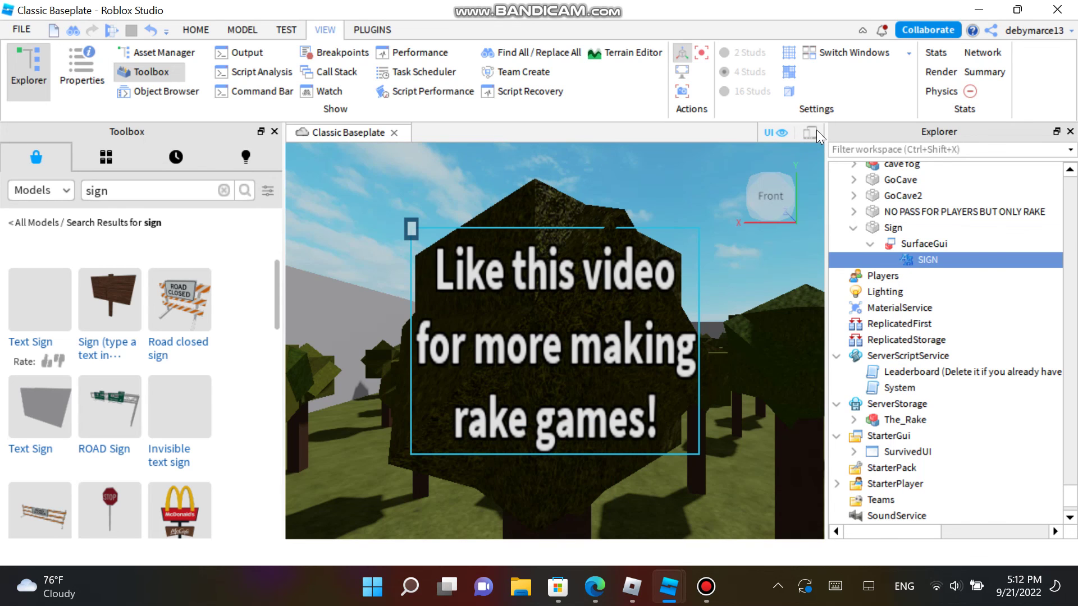